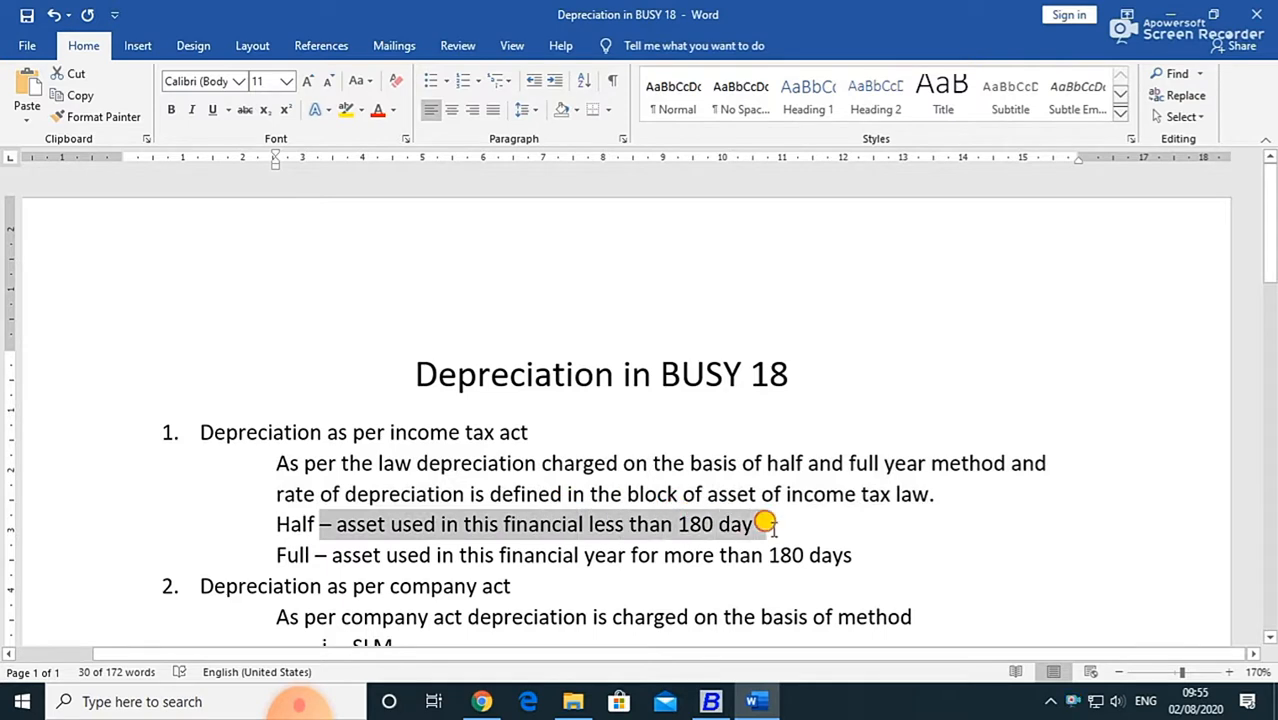
Review the Word notes on half- and full-year income tax depreciation and the company act's SLM and WDV methods.
{"action": "left_click", "coordinate": [683, 555]}
{"action": "left_click_drag", "start_coordinate": [337, 522], "coordinate": [585, 523]}
{"action": "left_click", "coordinate": [748, 524]}
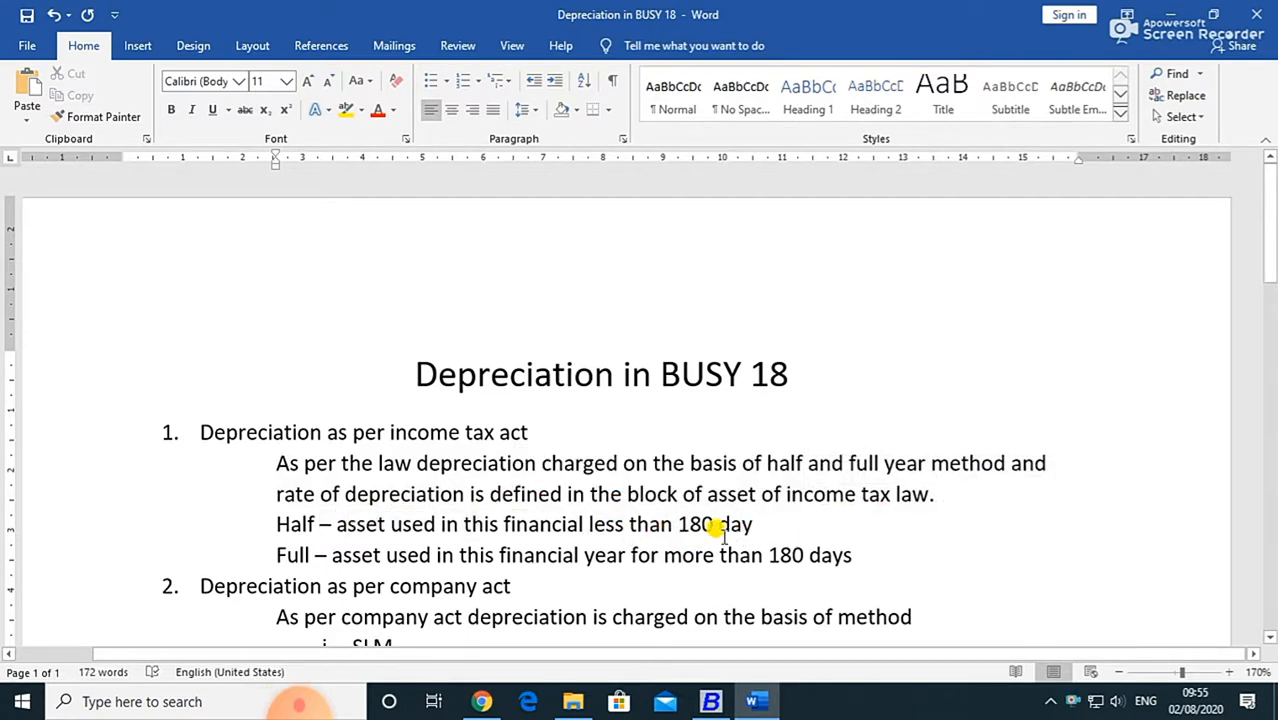
{"action": "left_click_drag", "start_coordinate": [276, 556], "coordinate": [810, 587]}
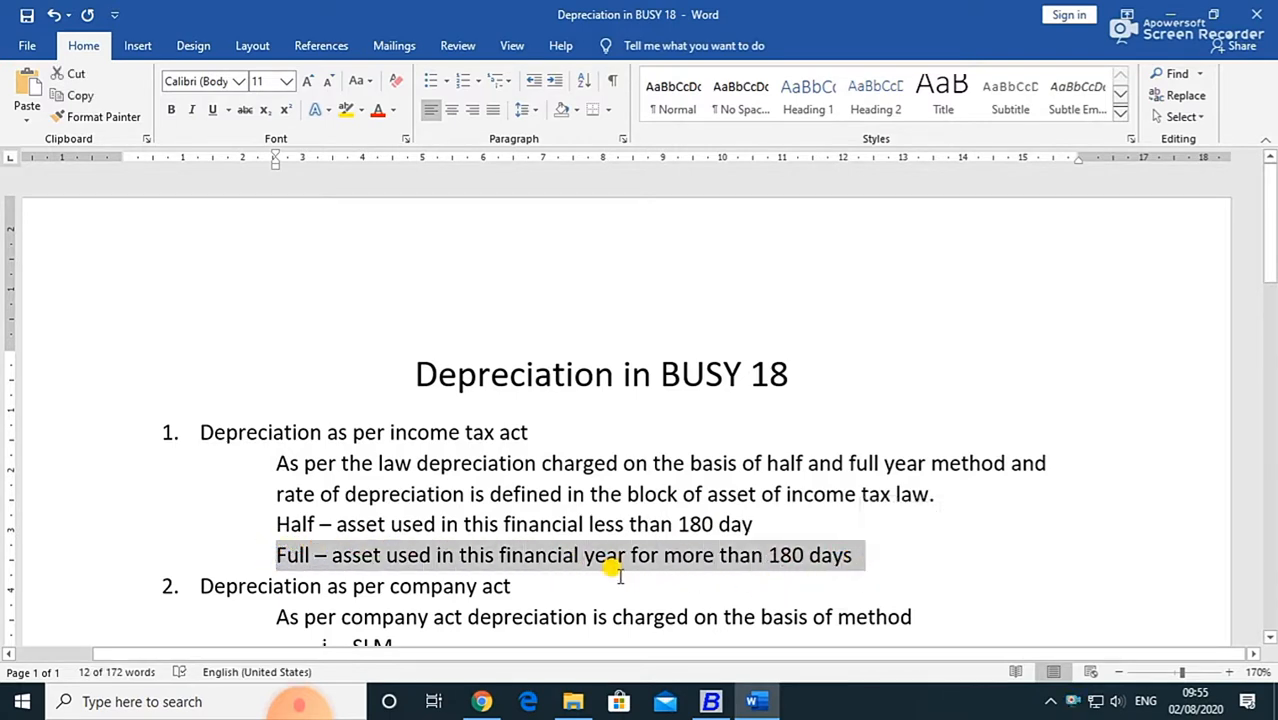
{"action": "key", "text": "Down"}
{"action": "scroll", "coordinate": [580, 565], "scroll_direction": "down", "scroll_amount": 1}
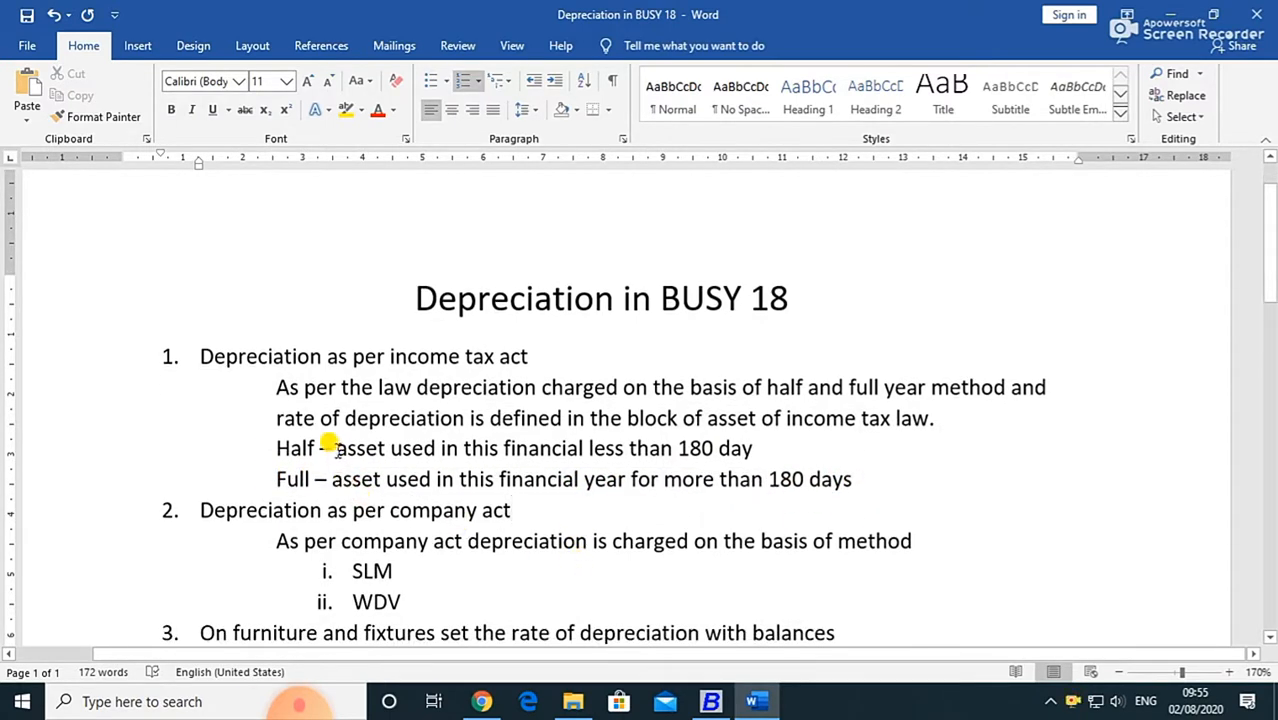
{"action": "scroll", "coordinate": [357, 494], "scroll_direction": "down", "scroll_amount": 1}
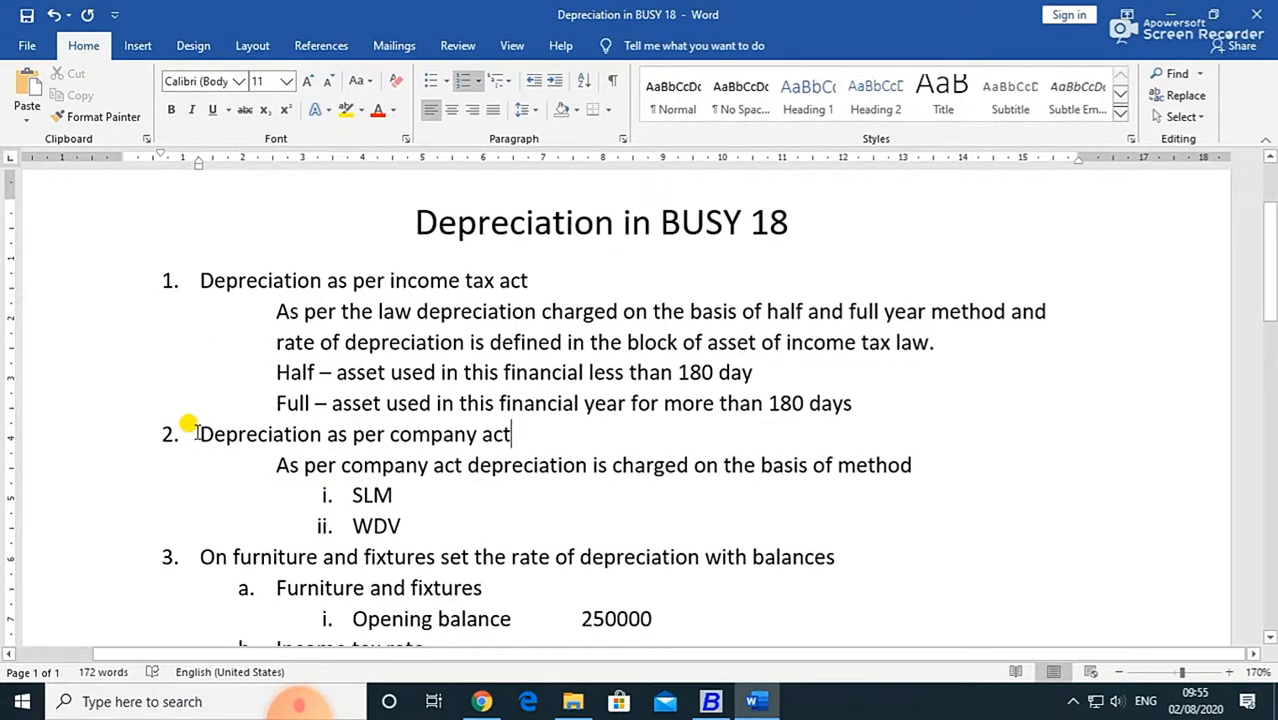
{"action": "left_click_drag", "start_coordinate": [192, 434], "coordinate": [522, 434]}
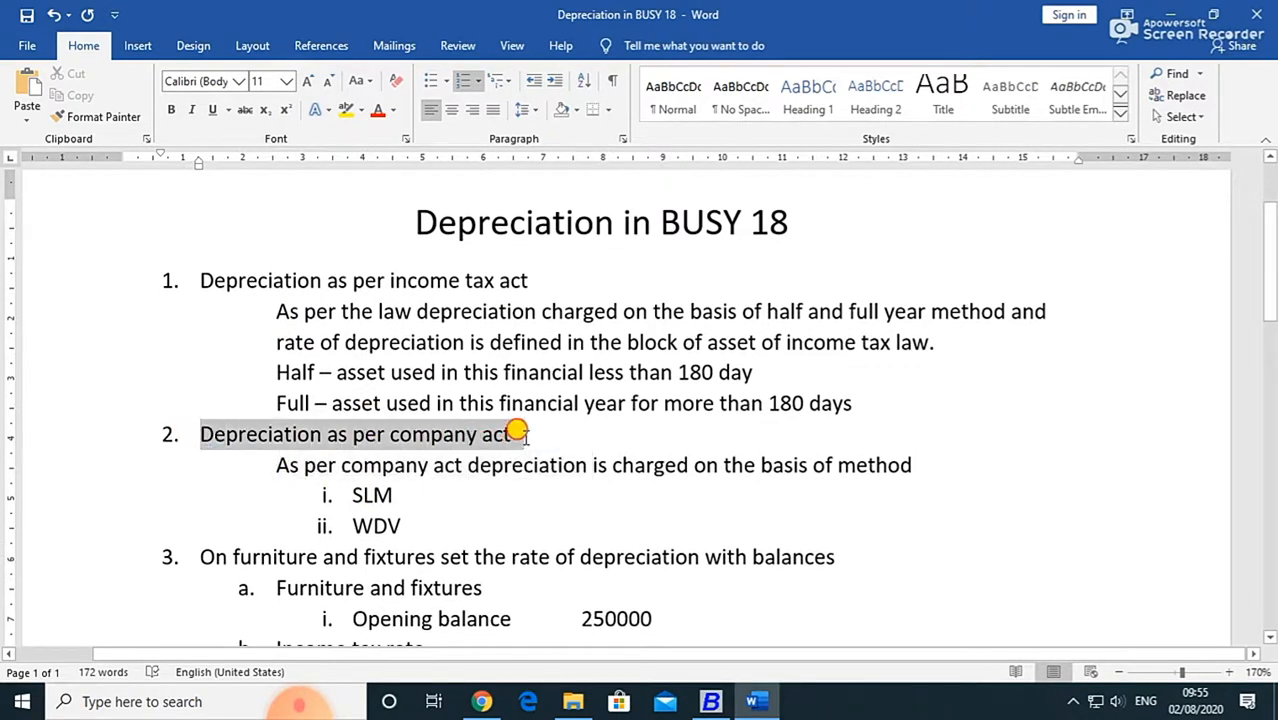
{"action": "left_click", "coordinate": [406, 470]}
{"action": "left_click", "coordinate": [400, 494]}
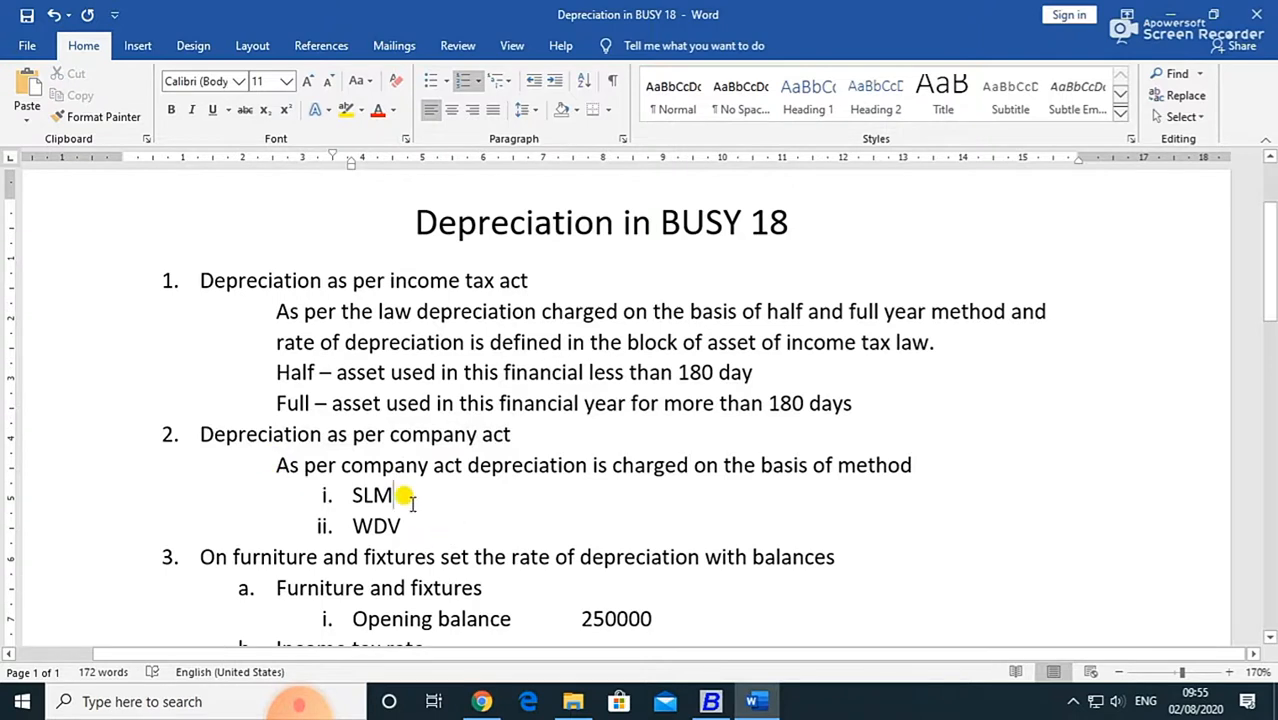
{"action": "left_click_drag", "start_coordinate": [345, 494], "coordinate": [405, 526]}
{"action": "scroll", "coordinate": [380, 528], "scroll_direction": "down", "scroll_amount": 1}
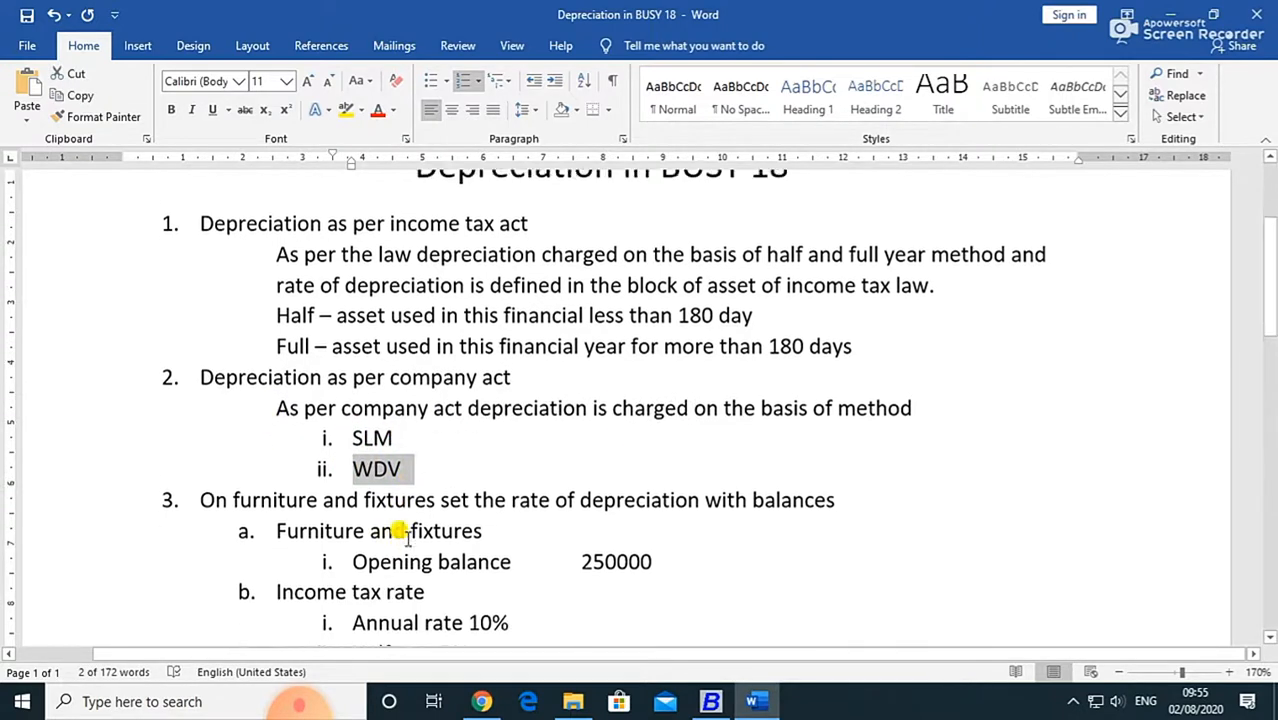
{"action": "scroll", "coordinate": [399, 537], "scroll_direction": "up", "scroll_amount": 2}
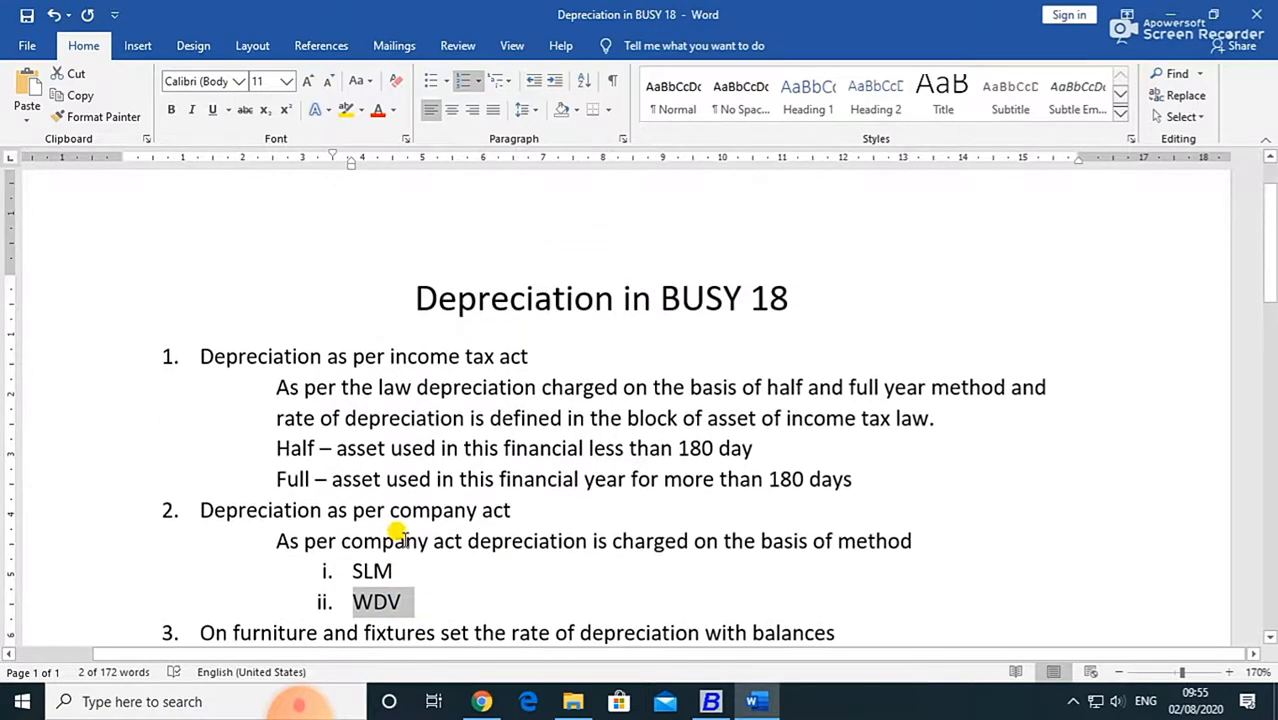
Switch to Busy and enable Company's Act Depreciation in the Accounts features, saving the configuration.
{"action": "left_click", "coordinate": [710, 701]}
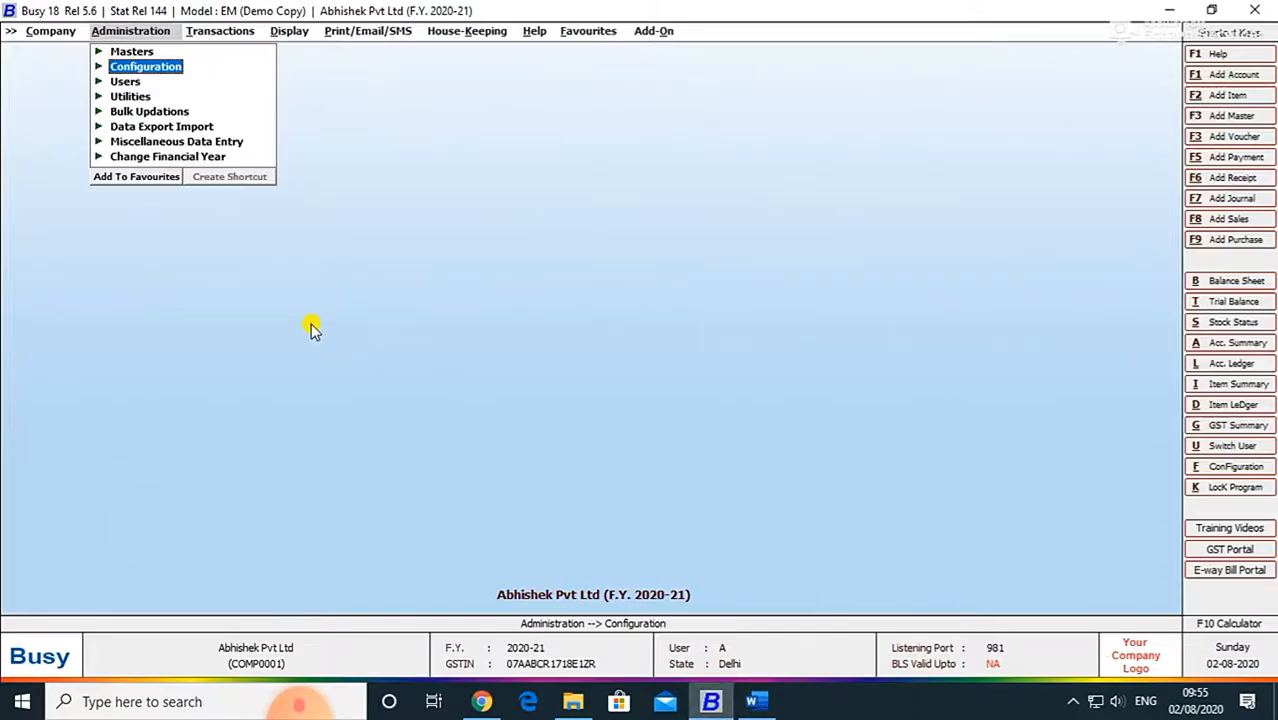
{"action": "key", "text": "Return"}
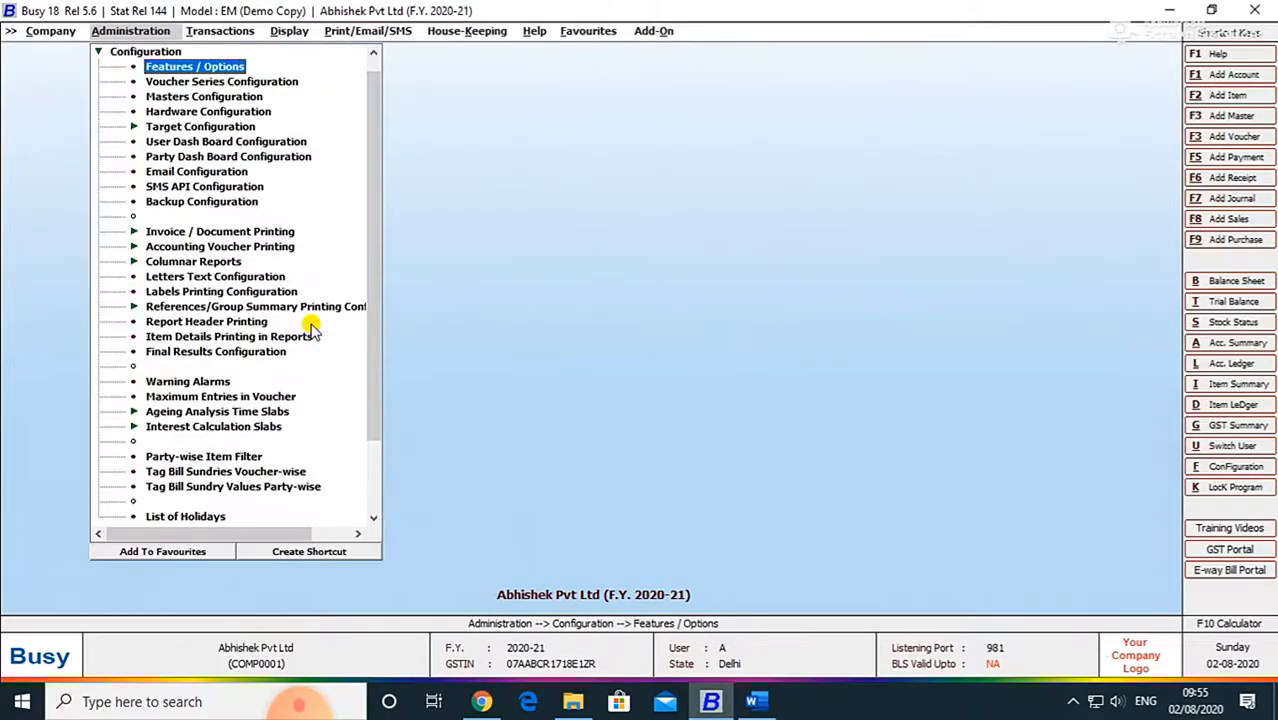
{"action": "key", "text": "Return"}
{"action": "key", "text": "Down"}
{"action": "key", "text": "Down"}
{"action": "key", "text": "Down"}
{"action": "key", "text": "Down"}
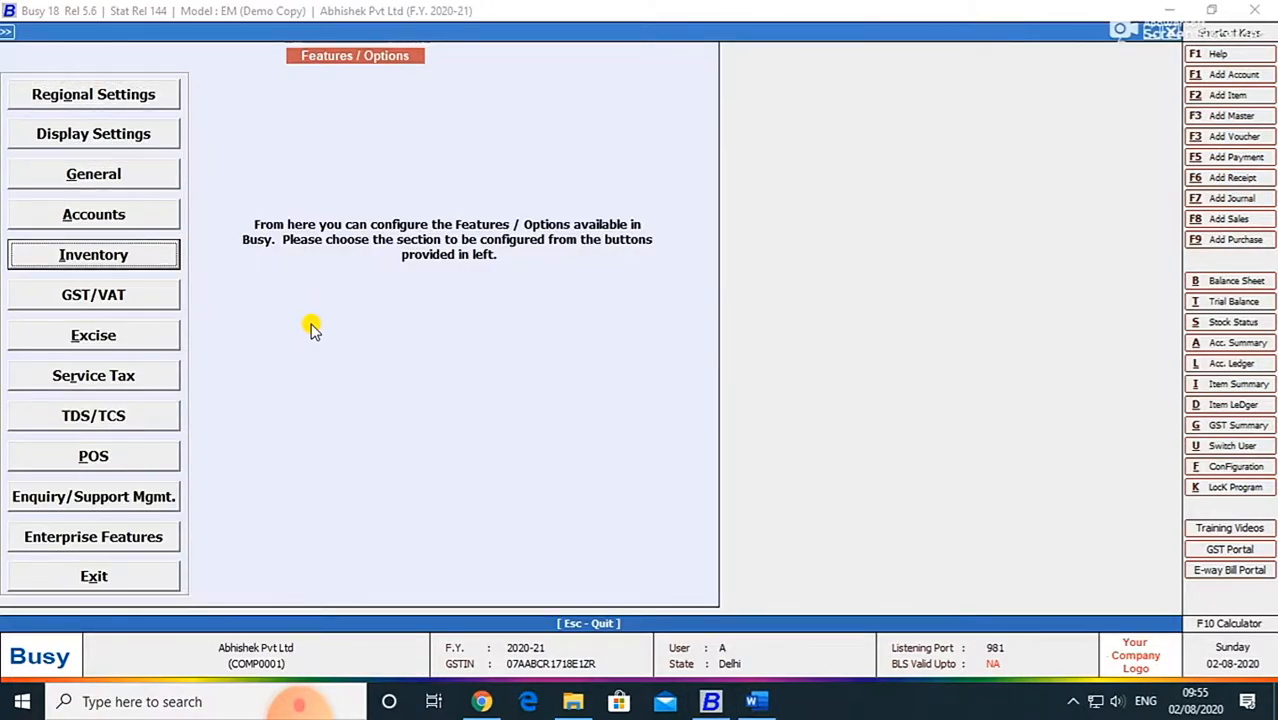
{"action": "key", "text": "Up"}
{"action": "key", "text": "Return"}
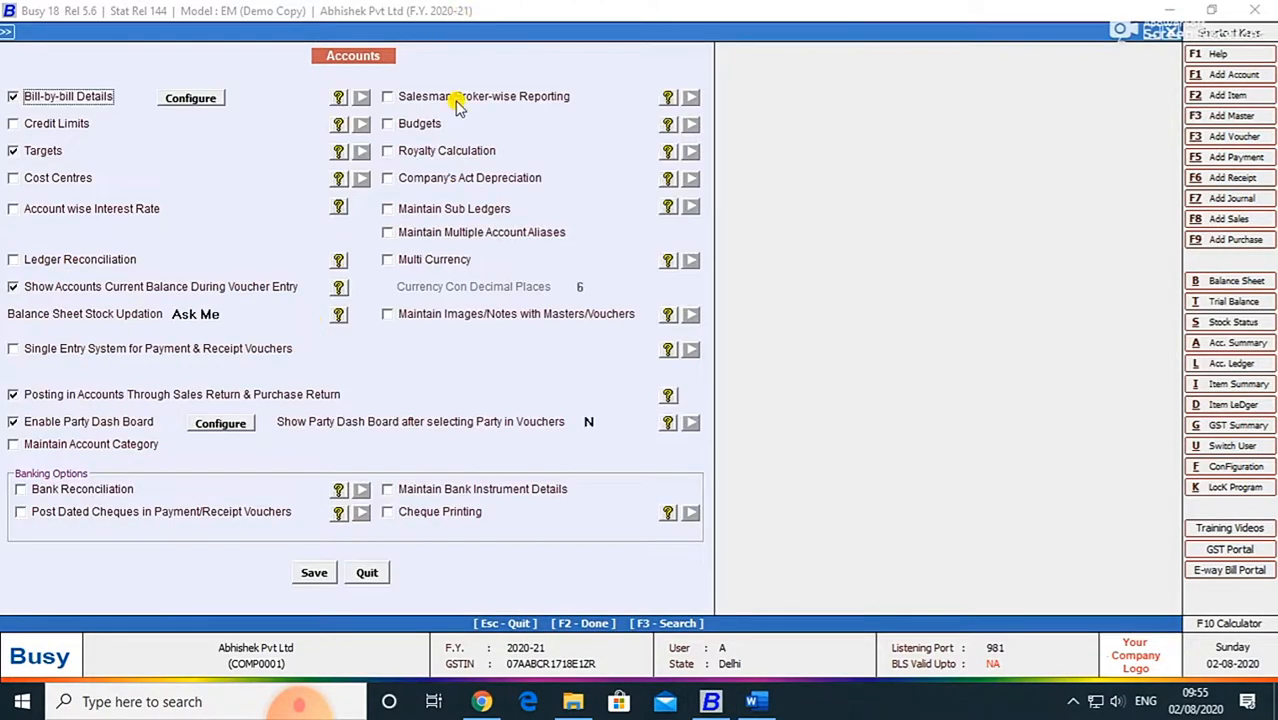
{"action": "left_click", "coordinate": [387, 179]}
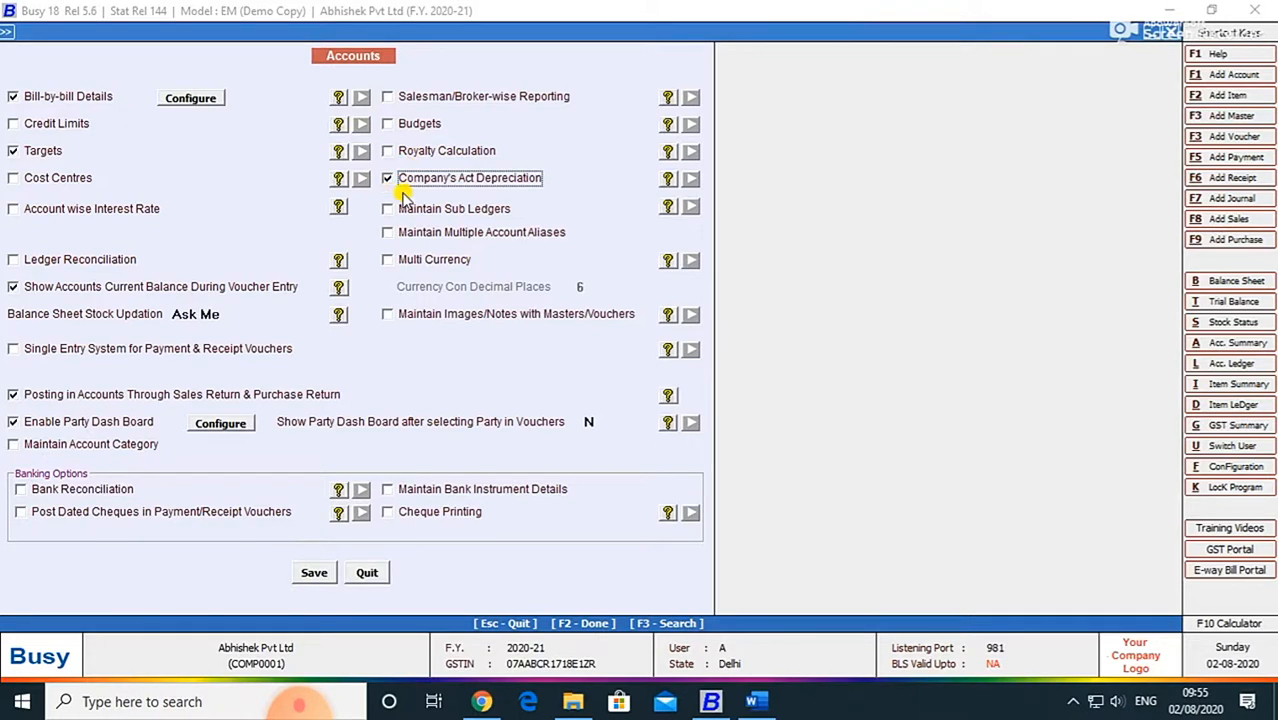
{"action": "left_click", "coordinate": [316, 571]}
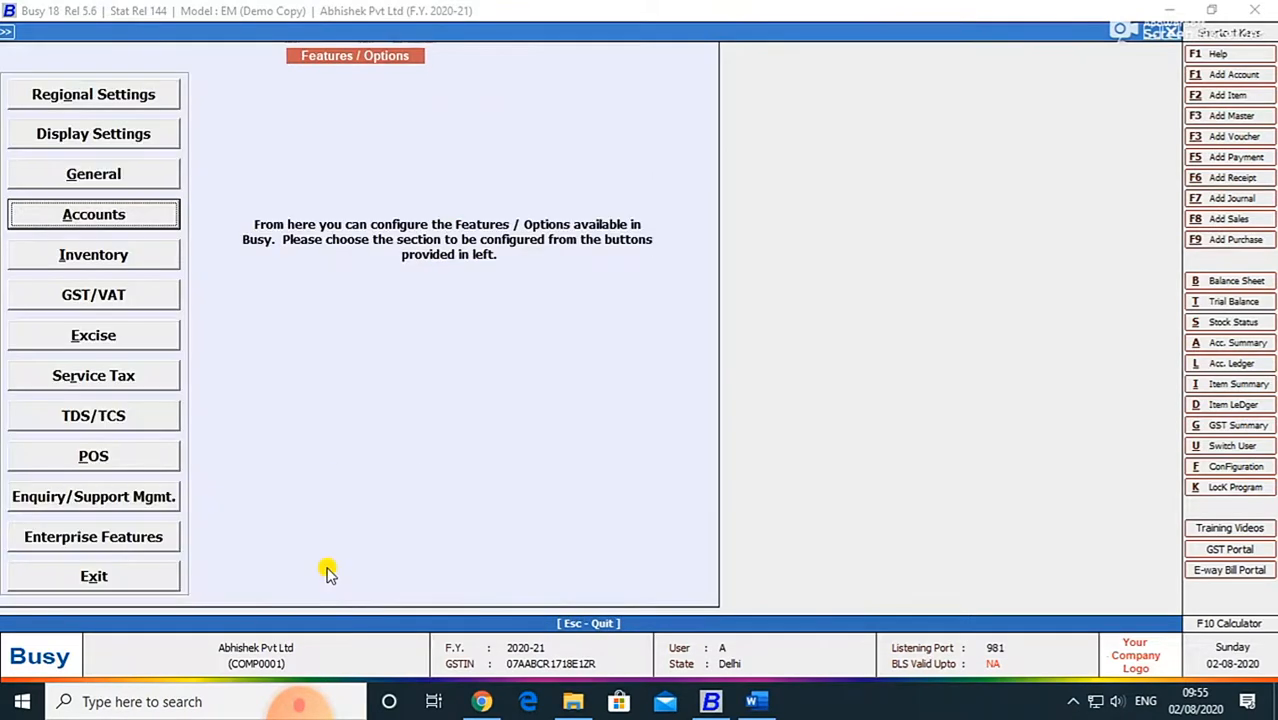
{"action": "key", "text": "Escape"}
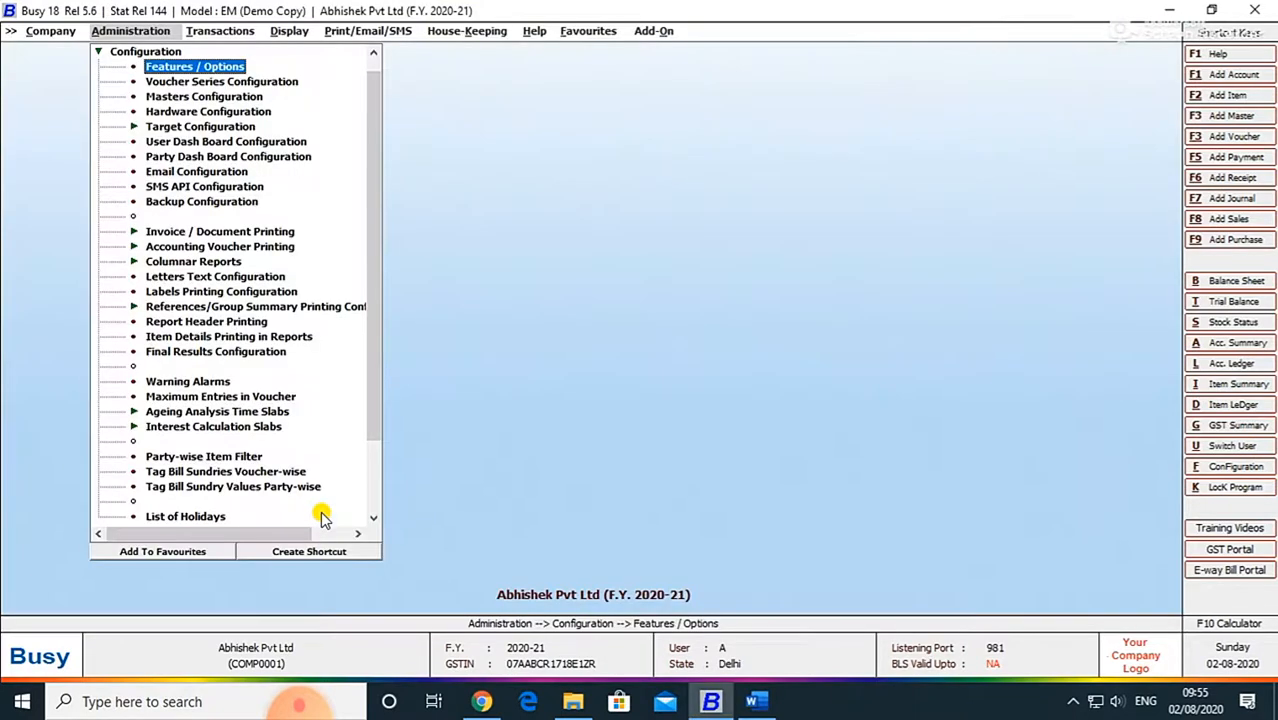
Open the Furniture & Fixture account master for modification.
{"action": "key", "text": "Escape"}
{"action": "key", "text": "Up"}
{"action": "key", "text": "Right"}
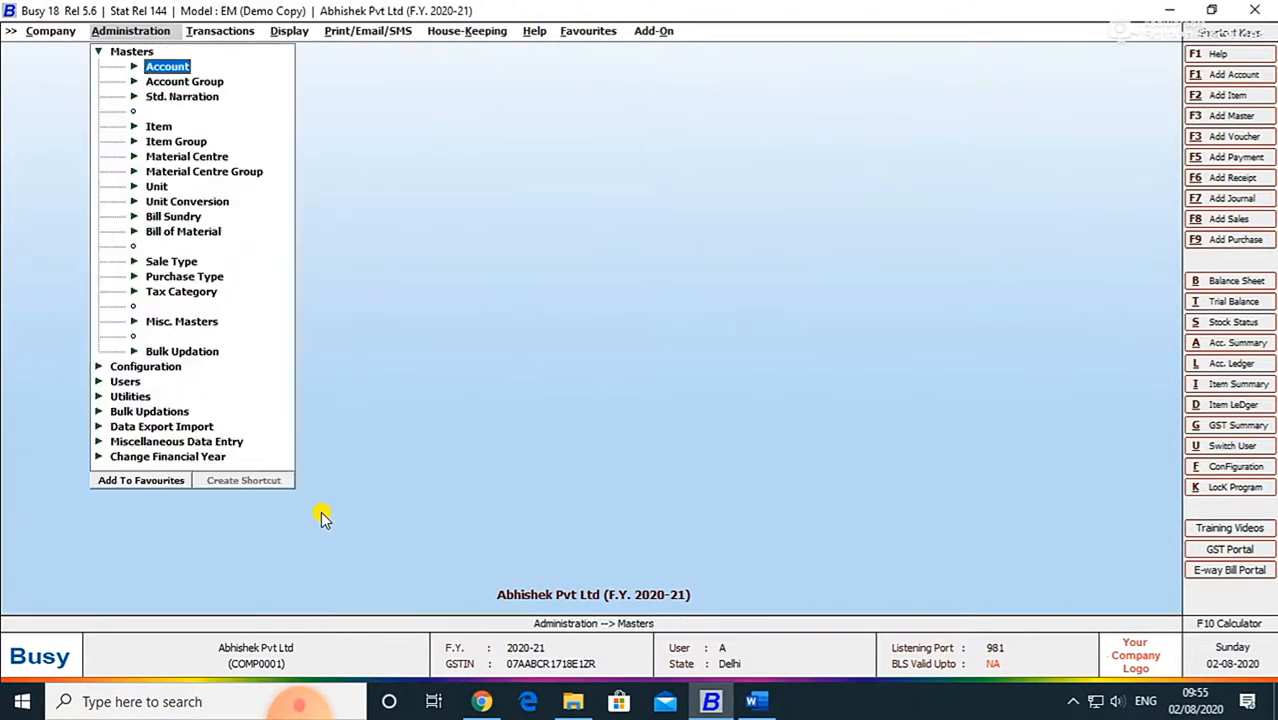
{"action": "key", "text": "Right"}
{"action": "key", "text": "Down"}
{"action": "key", "text": "Down"}
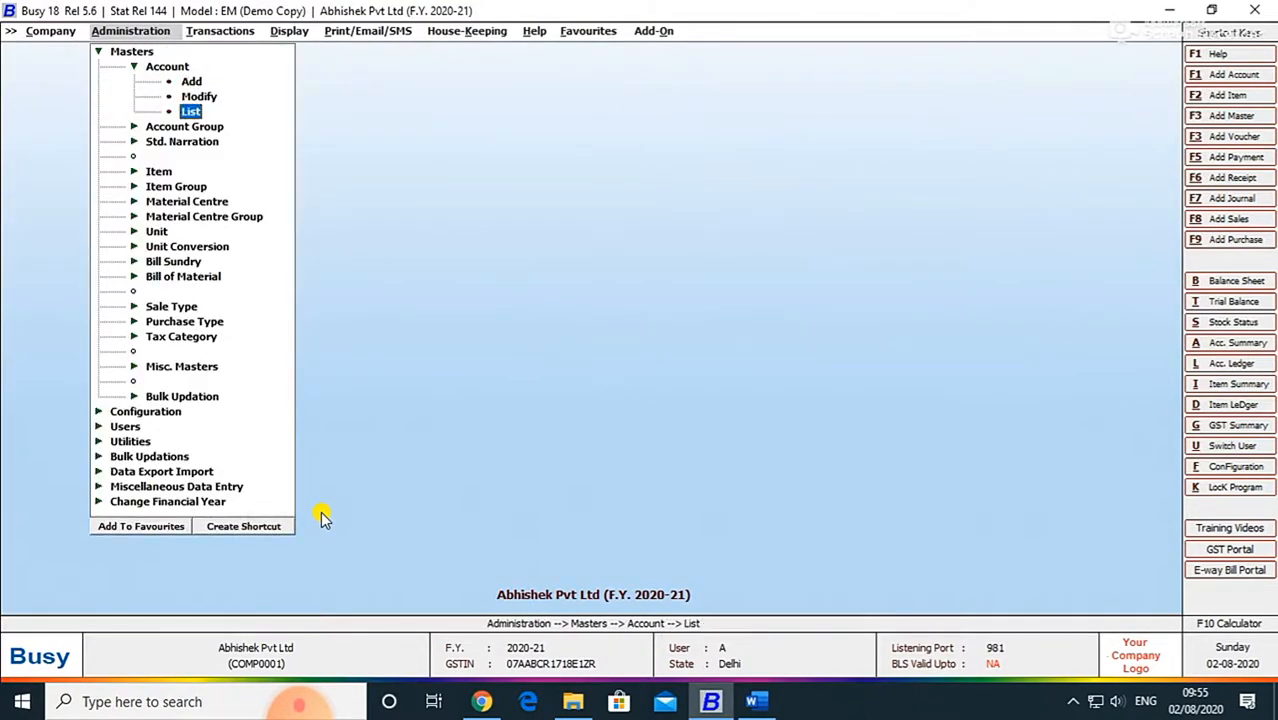
{"action": "key", "text": "Up"}
{"action": "key", "text": "Down"}
{"action": "key", "text": "Up"}
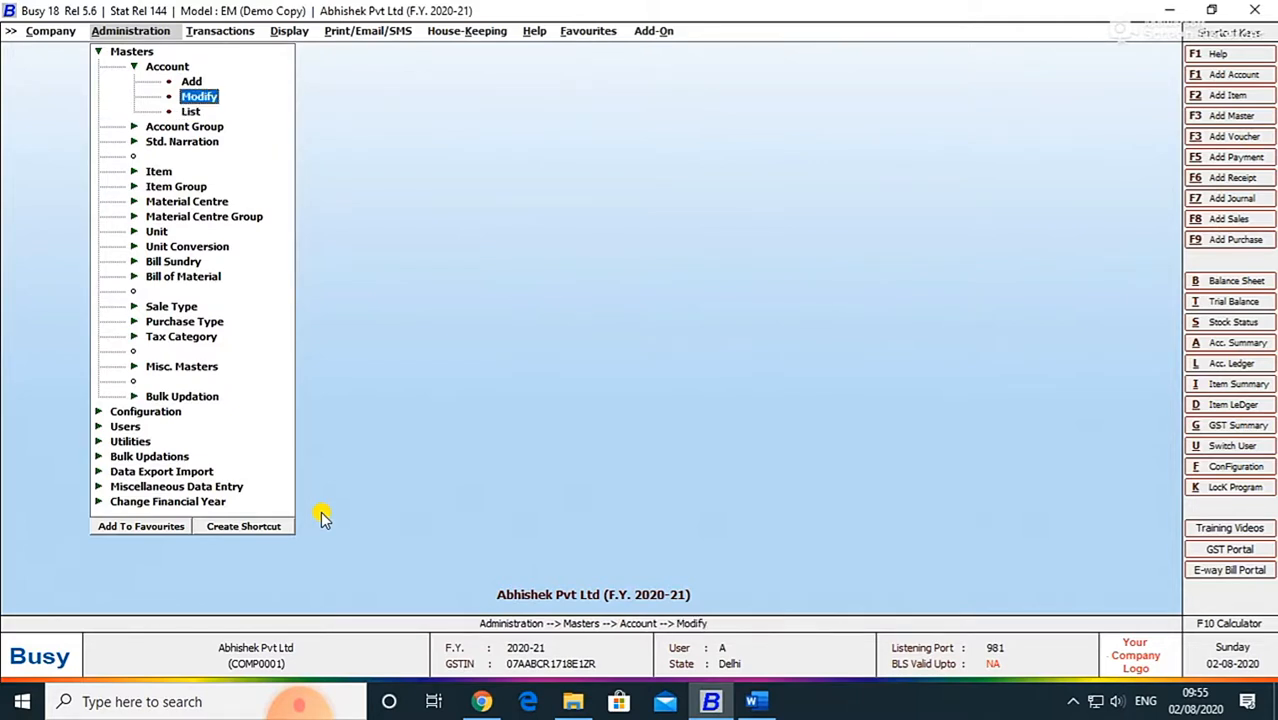
{"action": "key", "text": "Return"}
{"action": "type", "text": "f"}
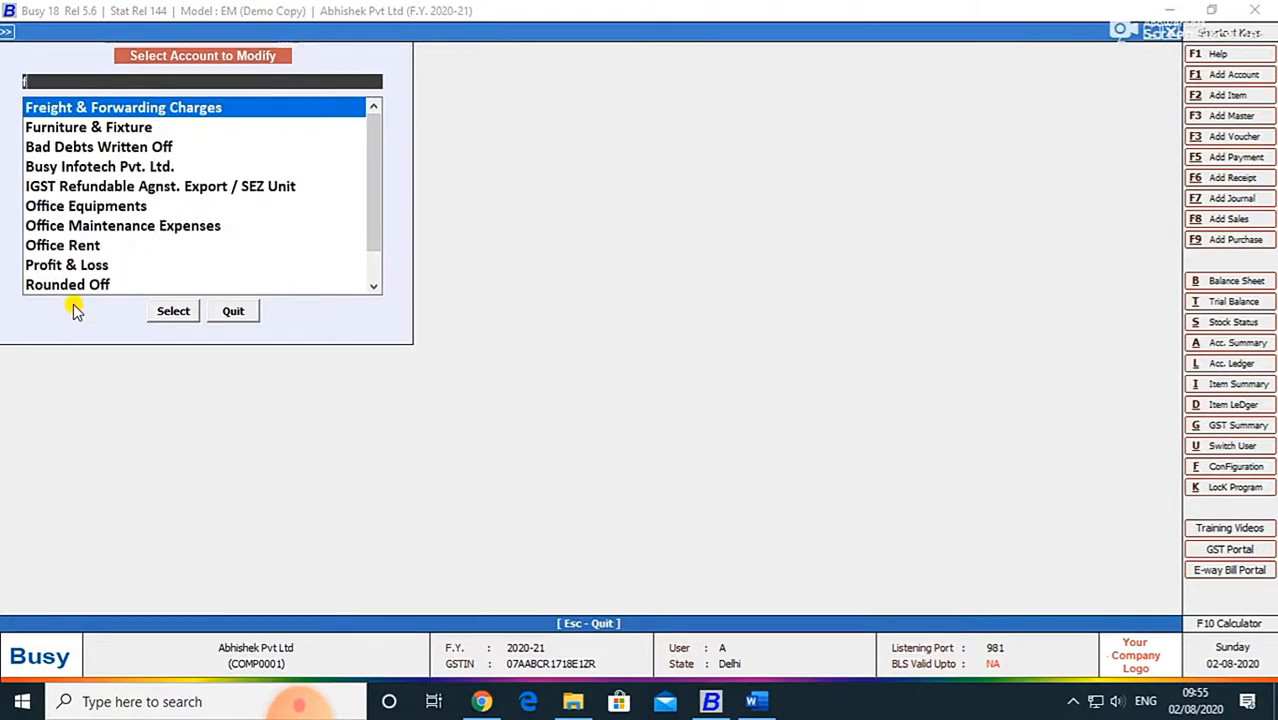
{"action": "key", "text": "Down"}
{"action": "key", "text": "Return"}
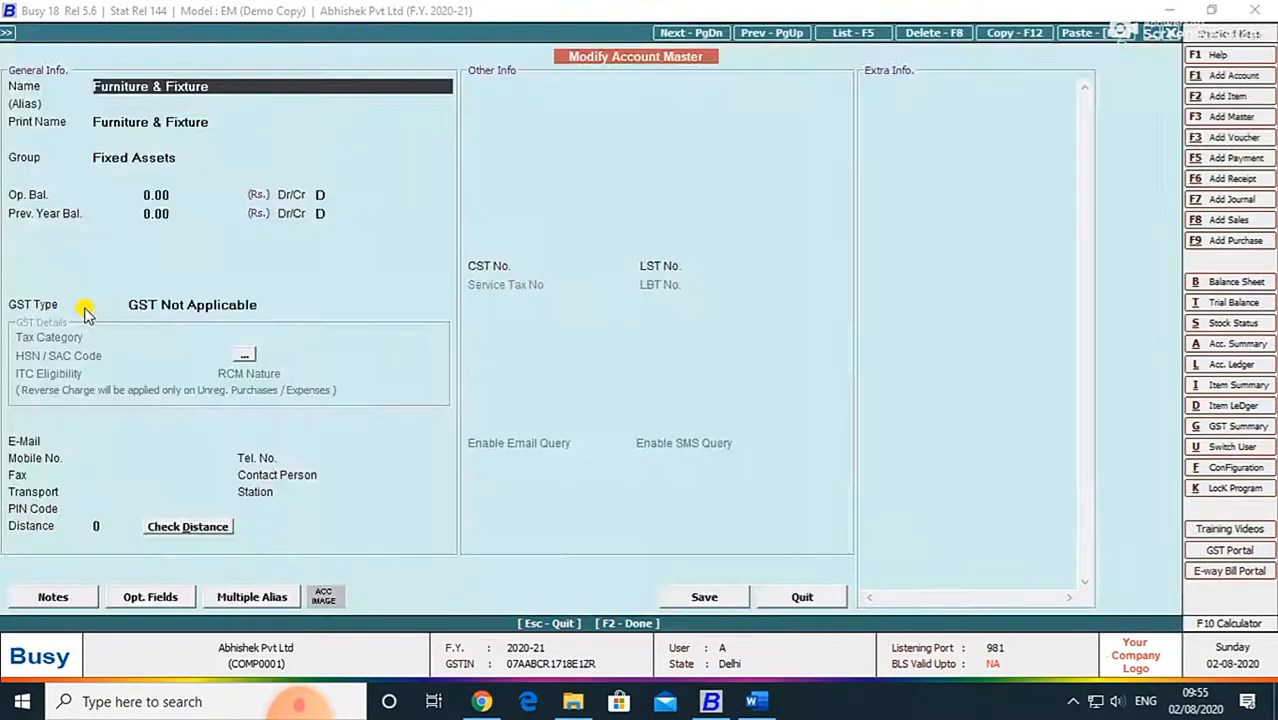
Consult the furniture figures in Word and set the account's income tax depreciation rates in Busy to 10% annual and 5% half-yearly.
{"action": "left_click", "coordinate": [755, 701]}
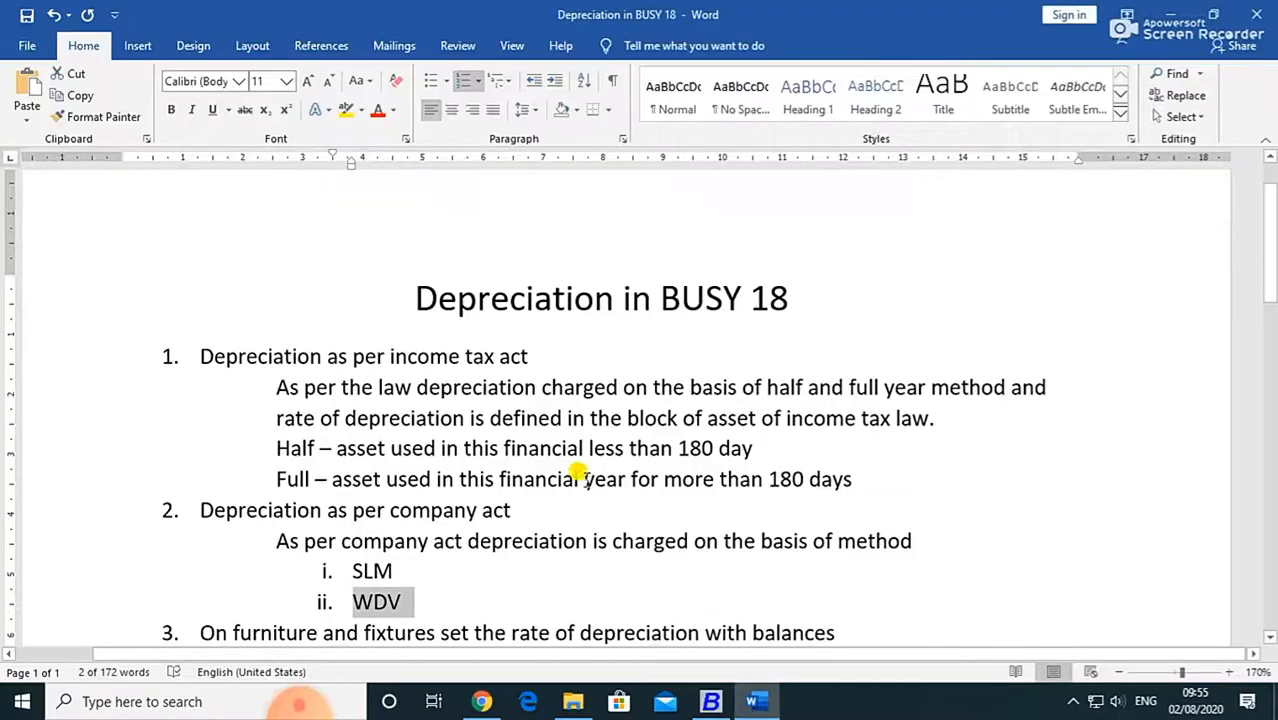
{"action": "scroll", "coordinate": [560, 475], "scroll_direction": "down", "scroll_amount": 3}
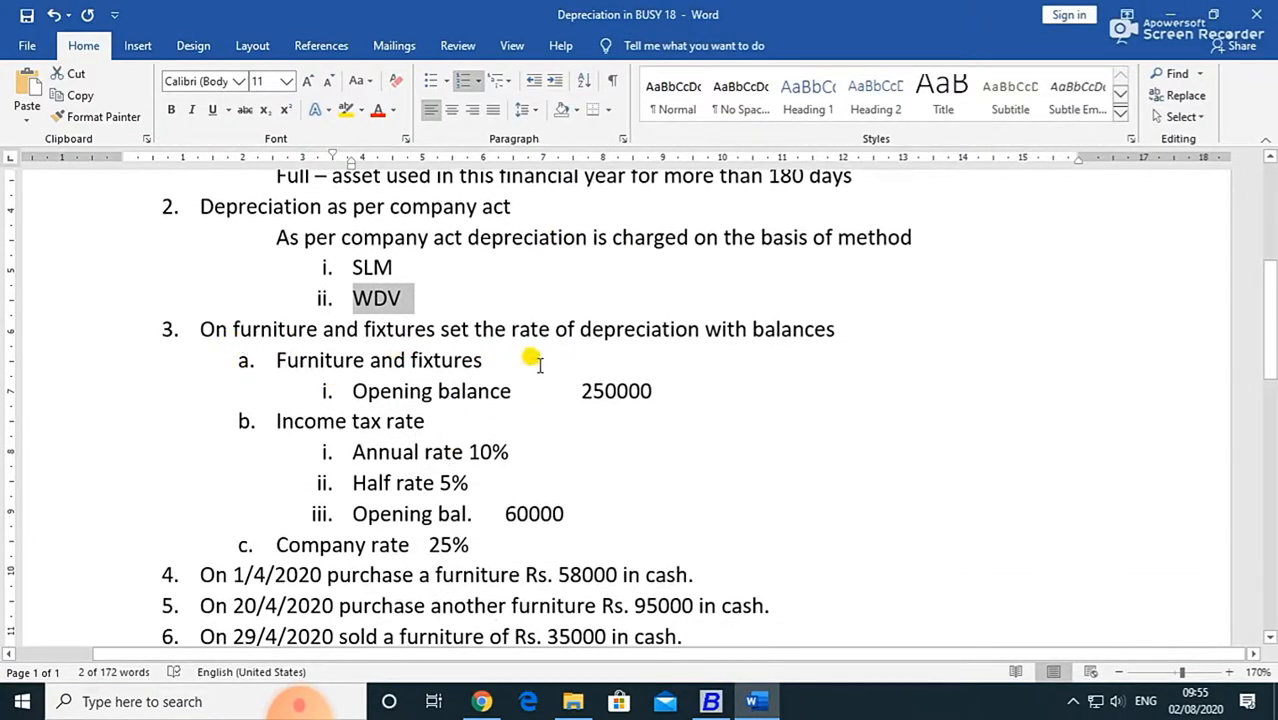
{"action": "key", "text": "alt+Tab"}
{"action": "key", "text": "Return"}
{"action": "key", "text": "Return"}
{"action": "key", "text": "Return"}
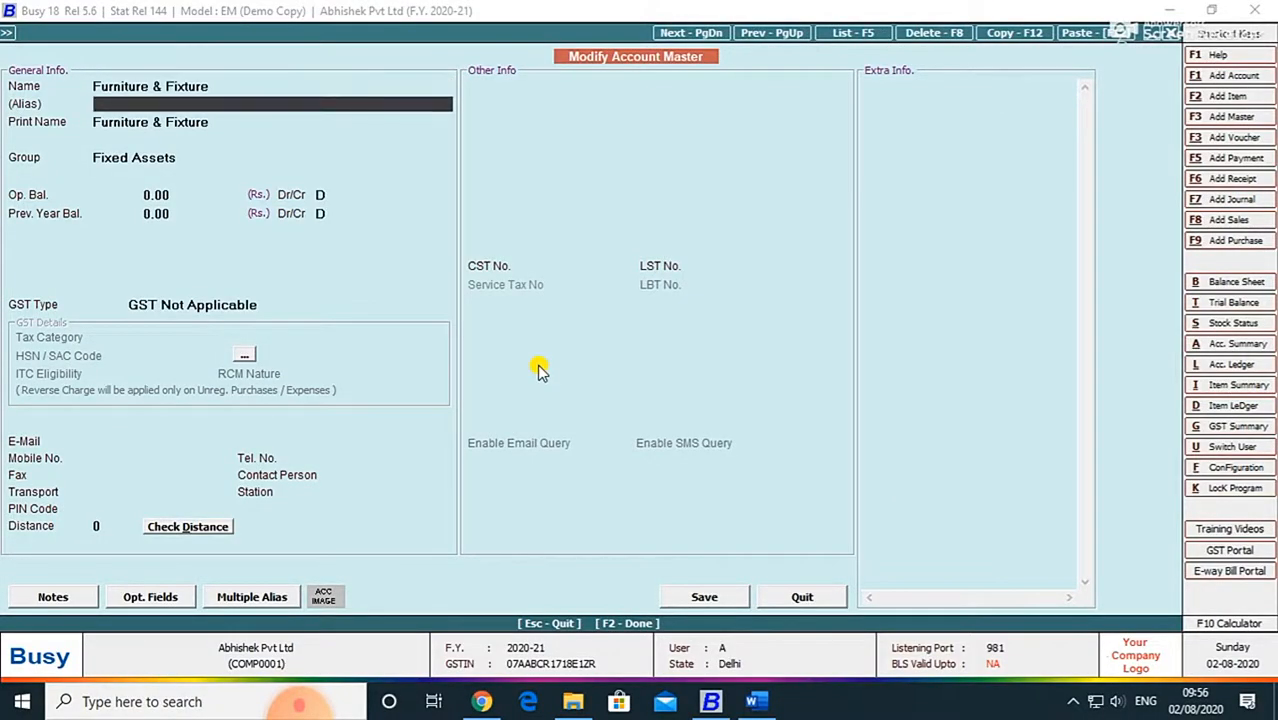
{"action": "key", "text": "Return"}
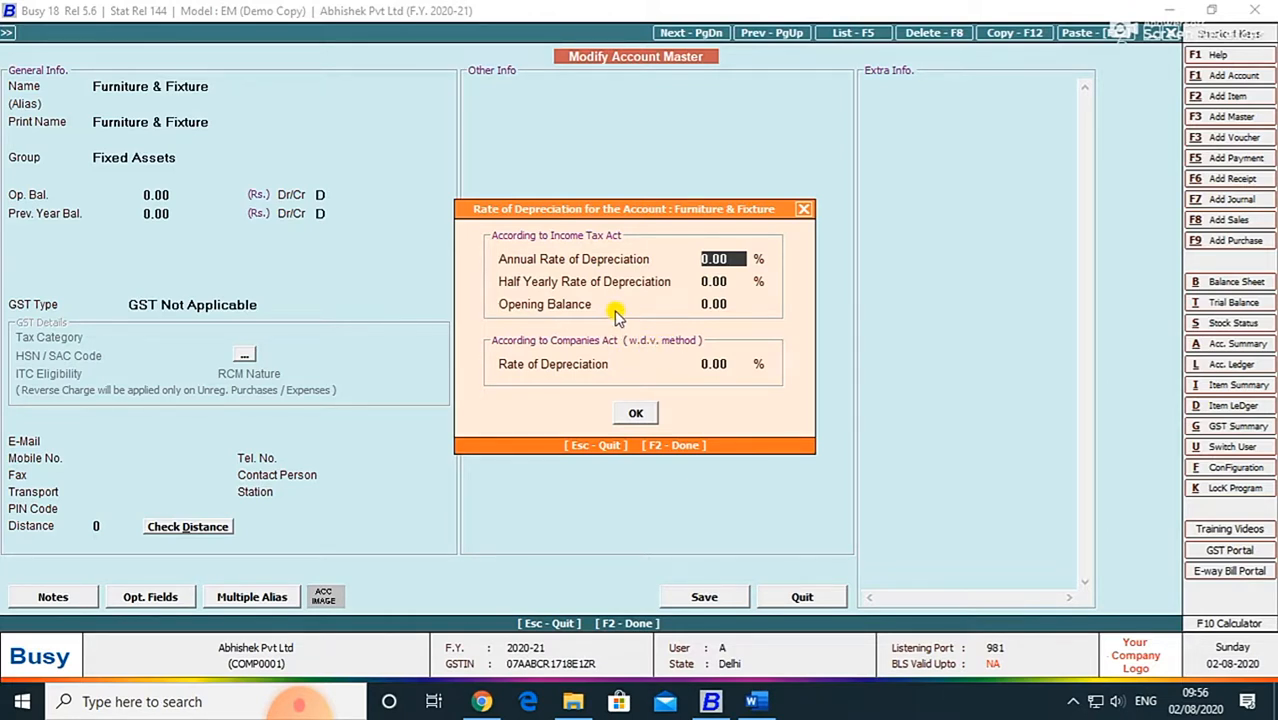
{"action": "type", "text": "0"}
{"action": "key", "text": "Return"}
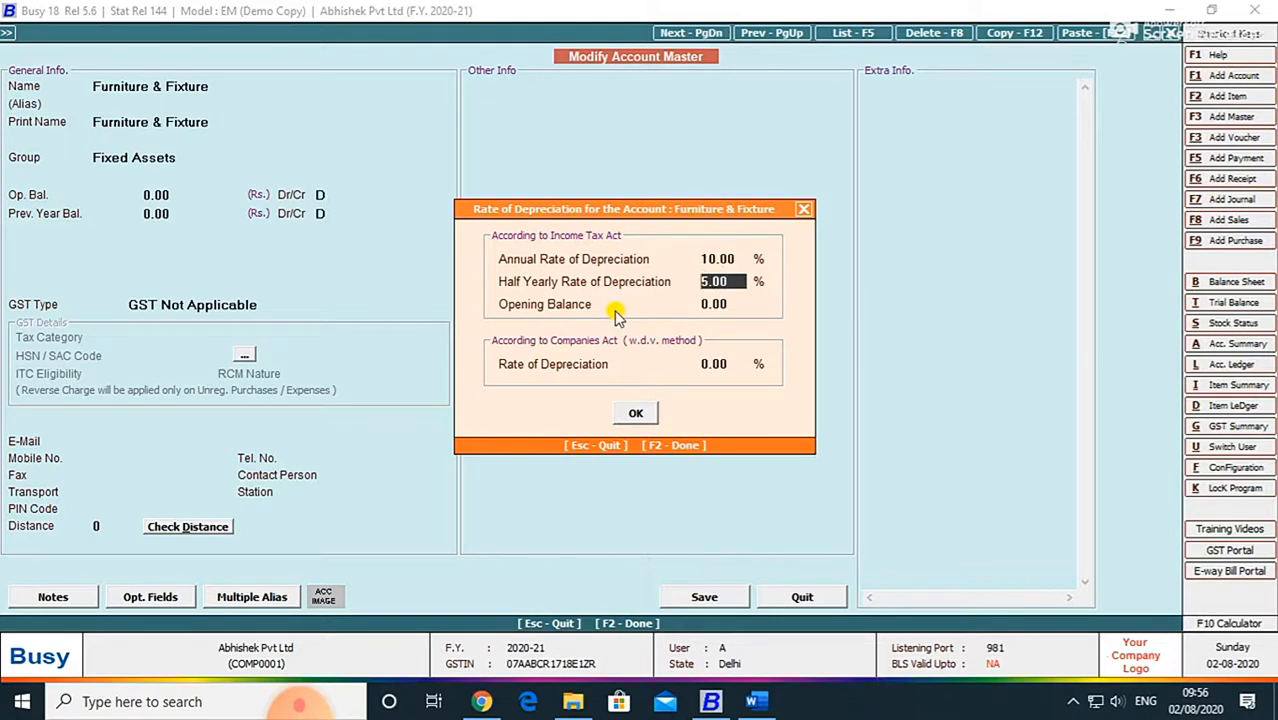
{"action": "key", "text": "Return"}
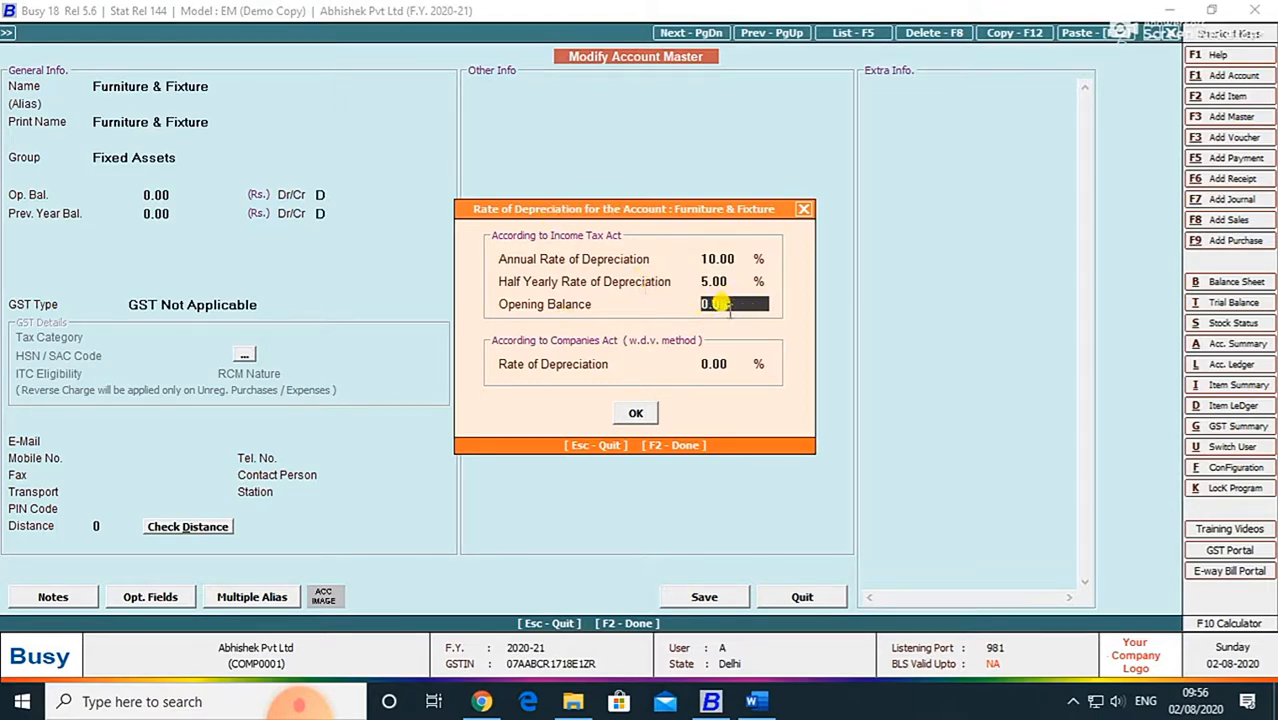
Check the Word notes and set the income tax opening balance in Busy's depreciation rates to 60,000.
{"action": "key", "text": "alt+Tab"}
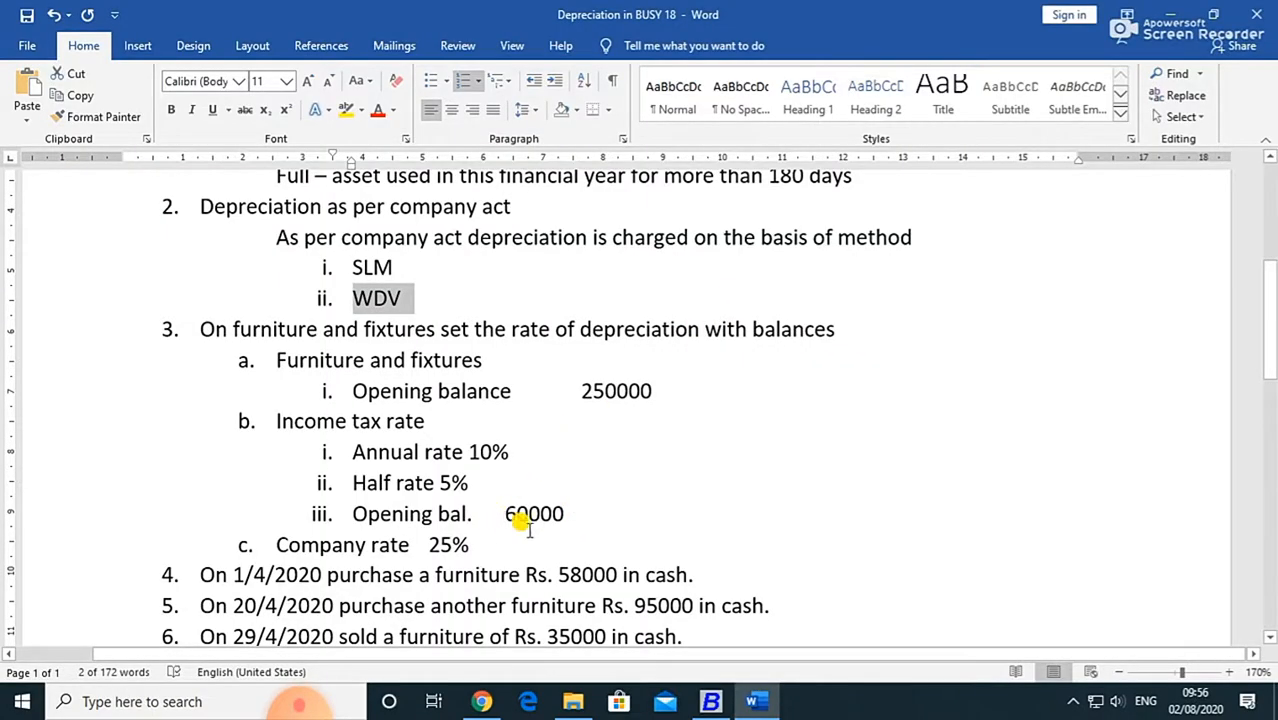
{"action": "key", "text": "alt+Tab"}
{"action": "type", "text": "6"}
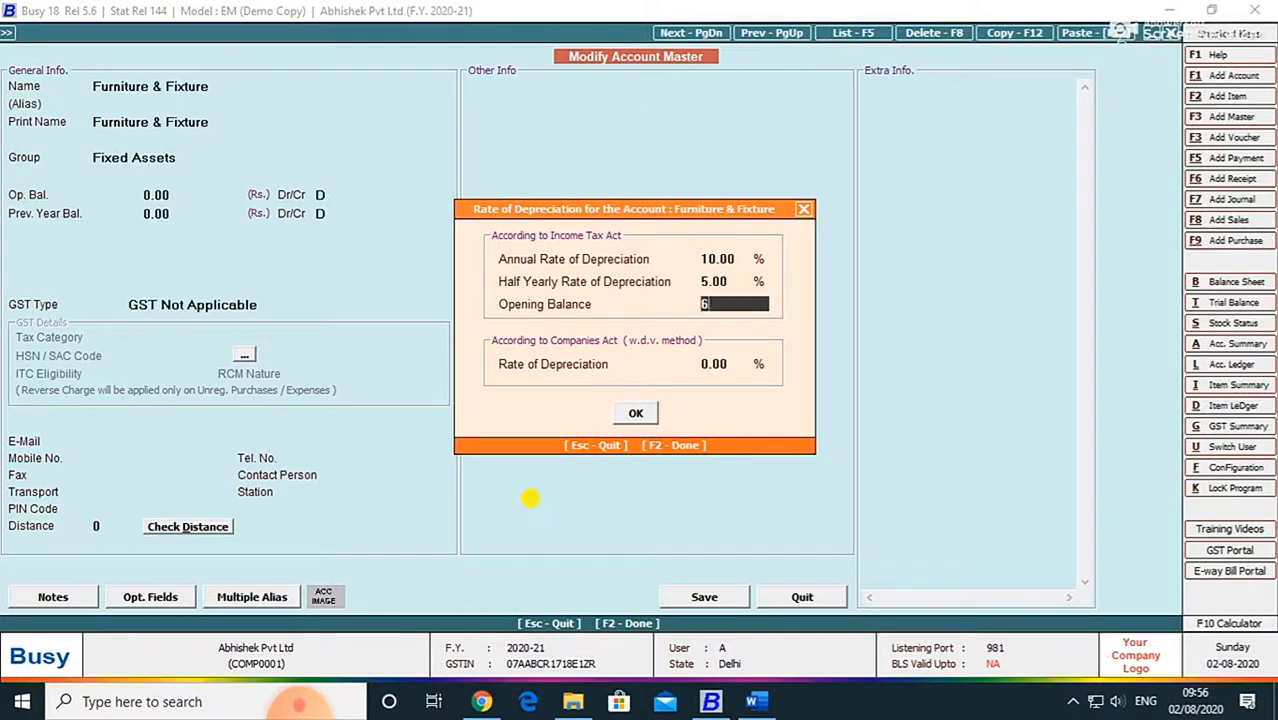
{"action": "type", "text": "0,000"}
{"action": "key", "text": "Return"}
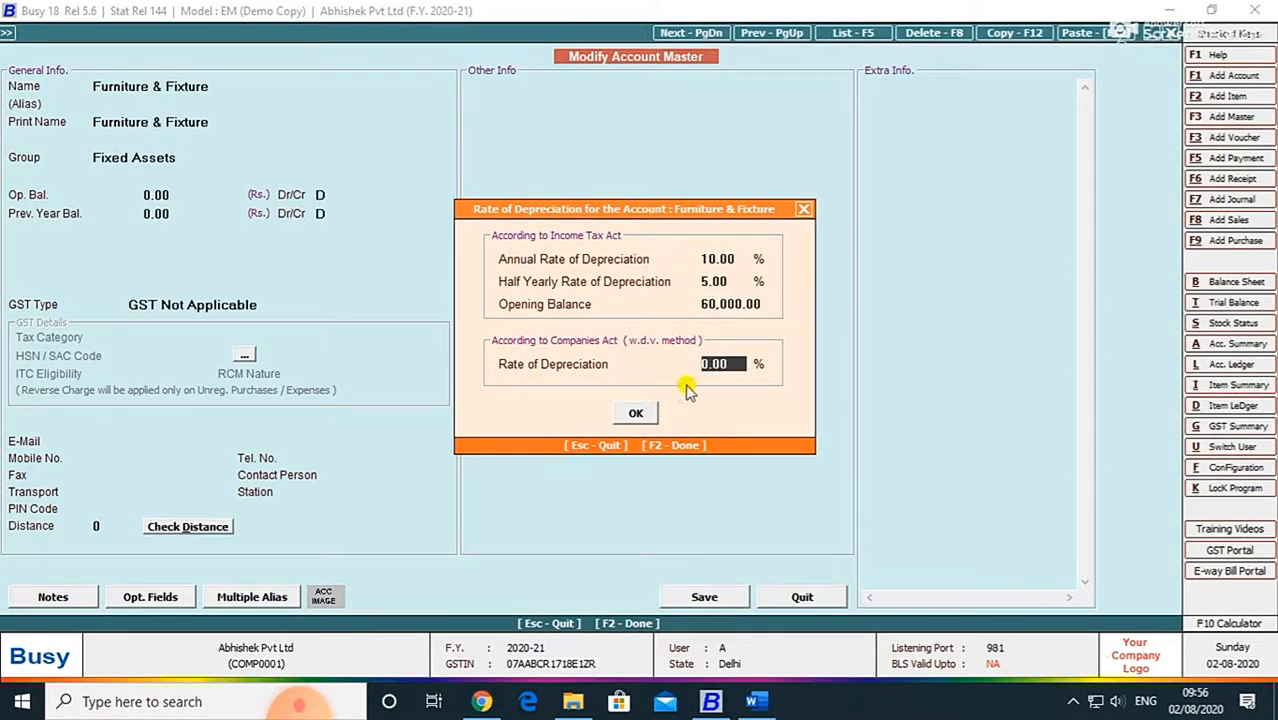
Set the Companies Act depreciation rate to 25%, check it against the Word notes and accept the rates in Busy.
{"action": "type", "text": "25"}
{"action": "key", "text": "Return"}
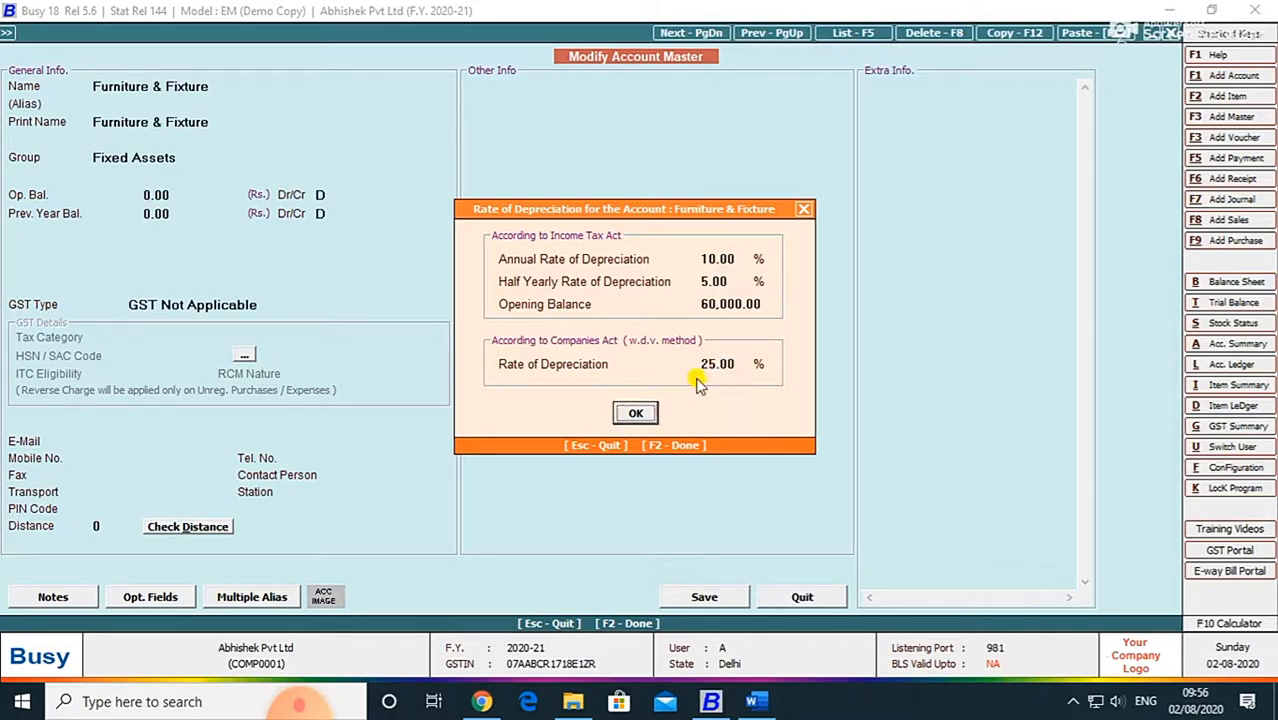
{"action": "key", "text": "alt+Tab"}
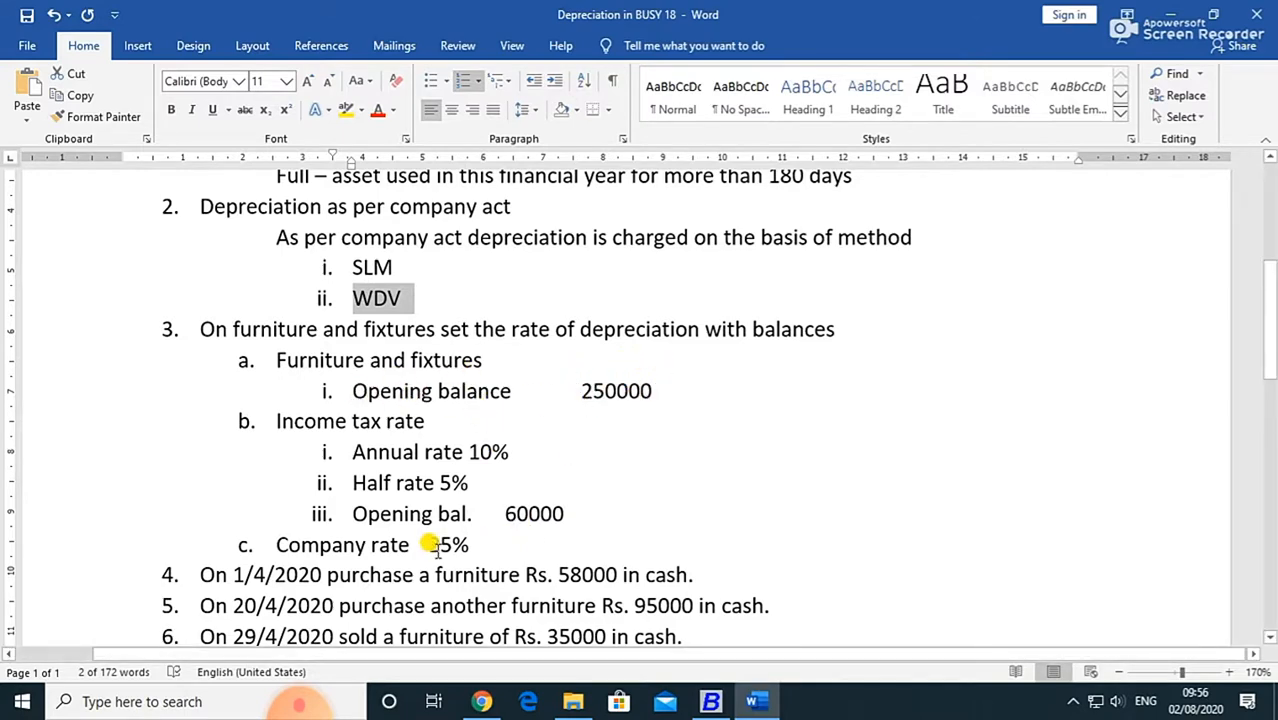
{"action": "key", "text": "alt+Tab"}
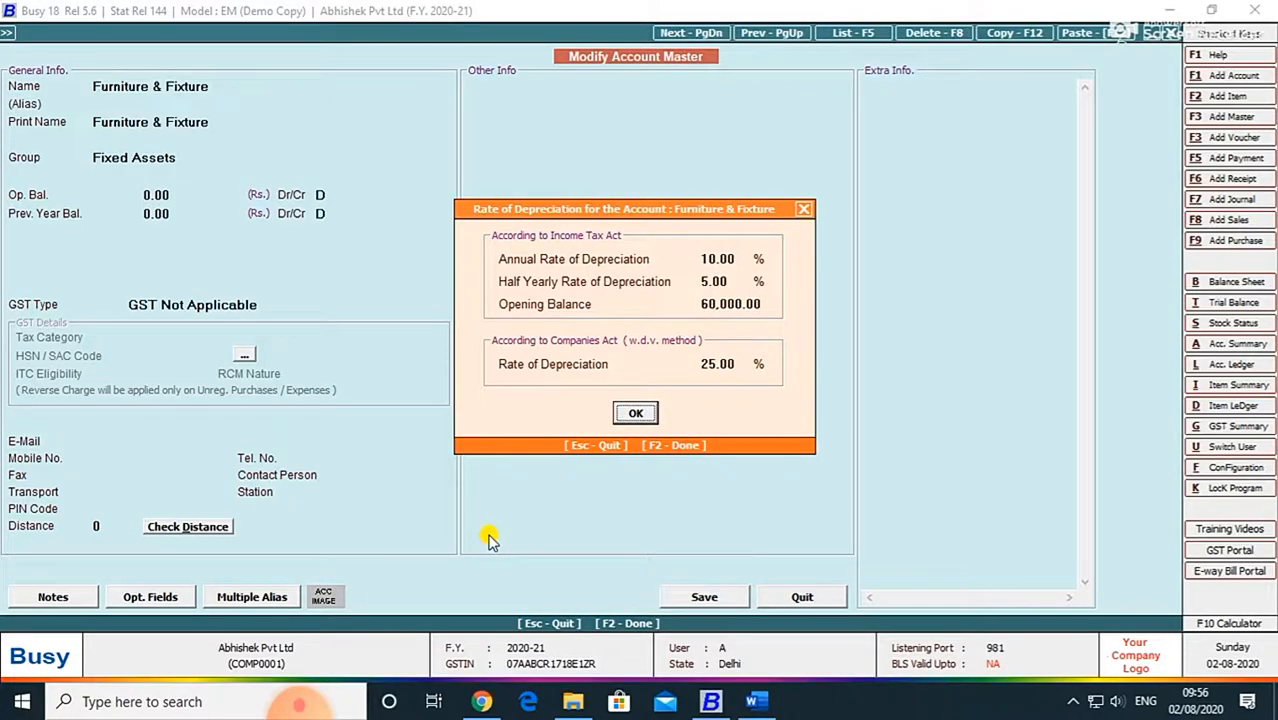
{"action": "key", "text": "Return"}
Check the Word notes and set the Furniture & Fixture account's opening balance in Busy to 2,50,000.
{"action": "key", "text": "alt+Tab"}
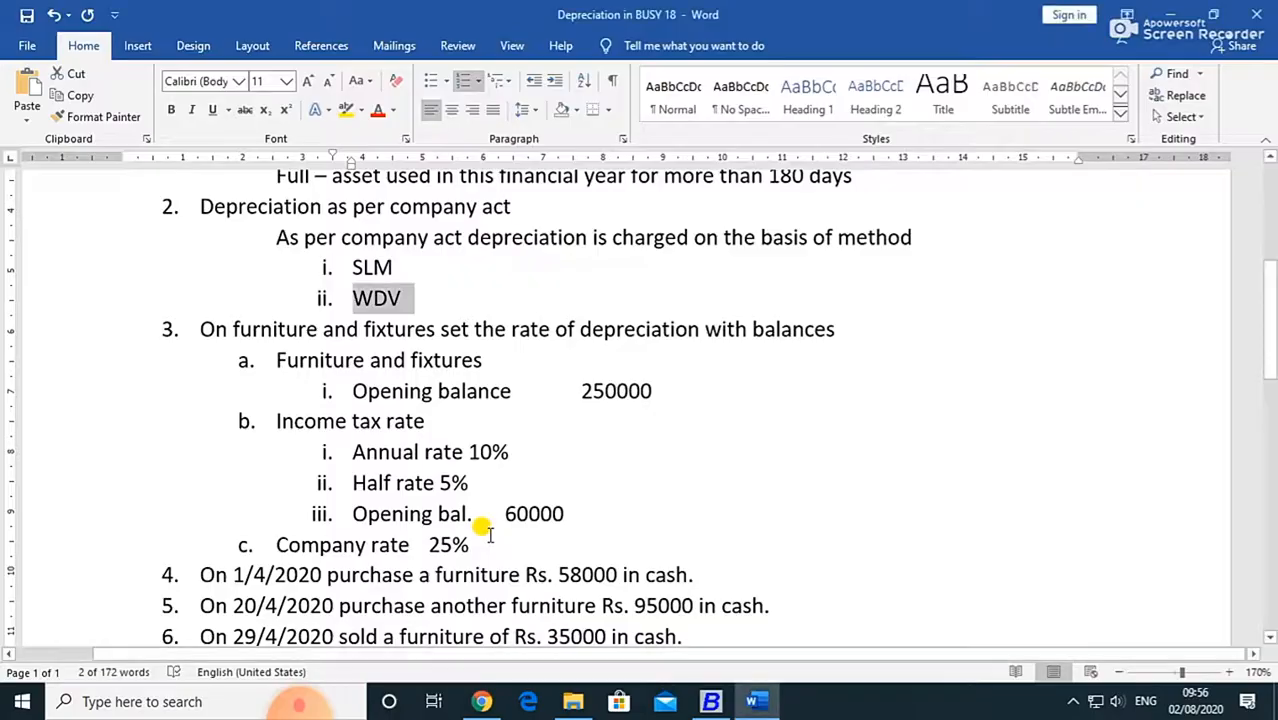
{"action": "key", "text": "alt+Tab"}
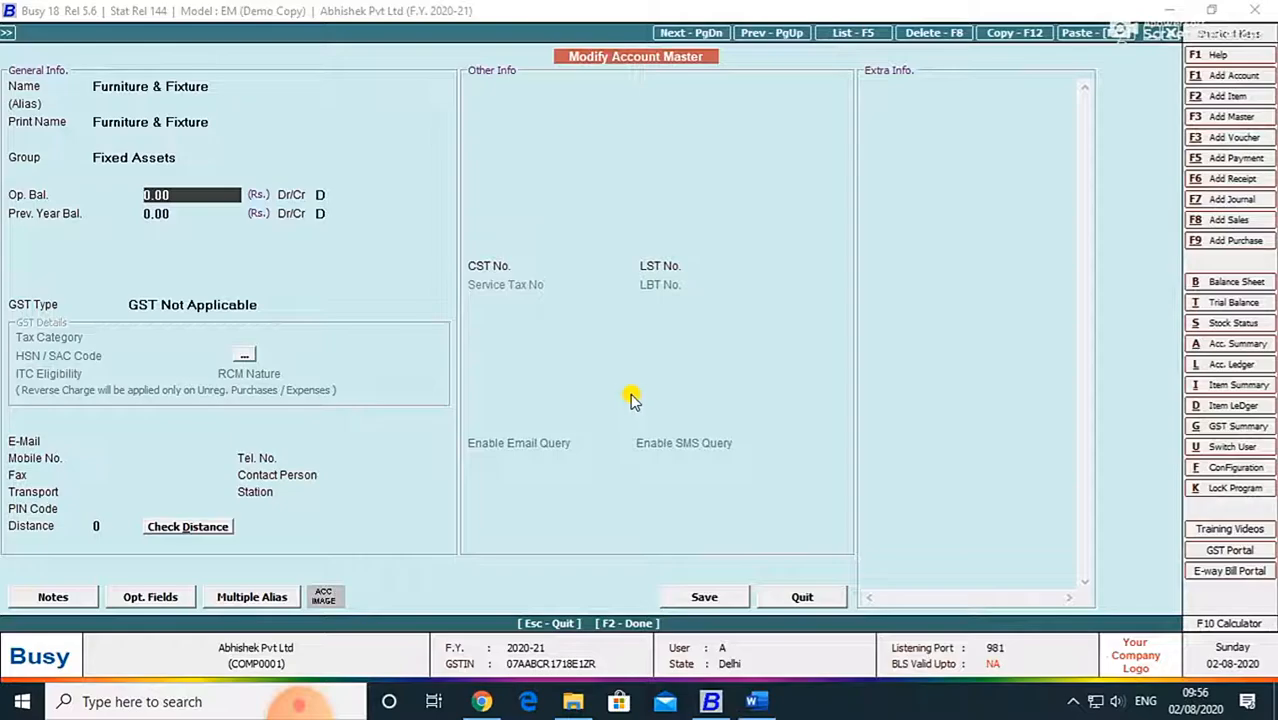
{"action": "type", "text": "2,5"}
{"action": "type", "text": "0,000"}
{"action": "key", "text": "Return"}
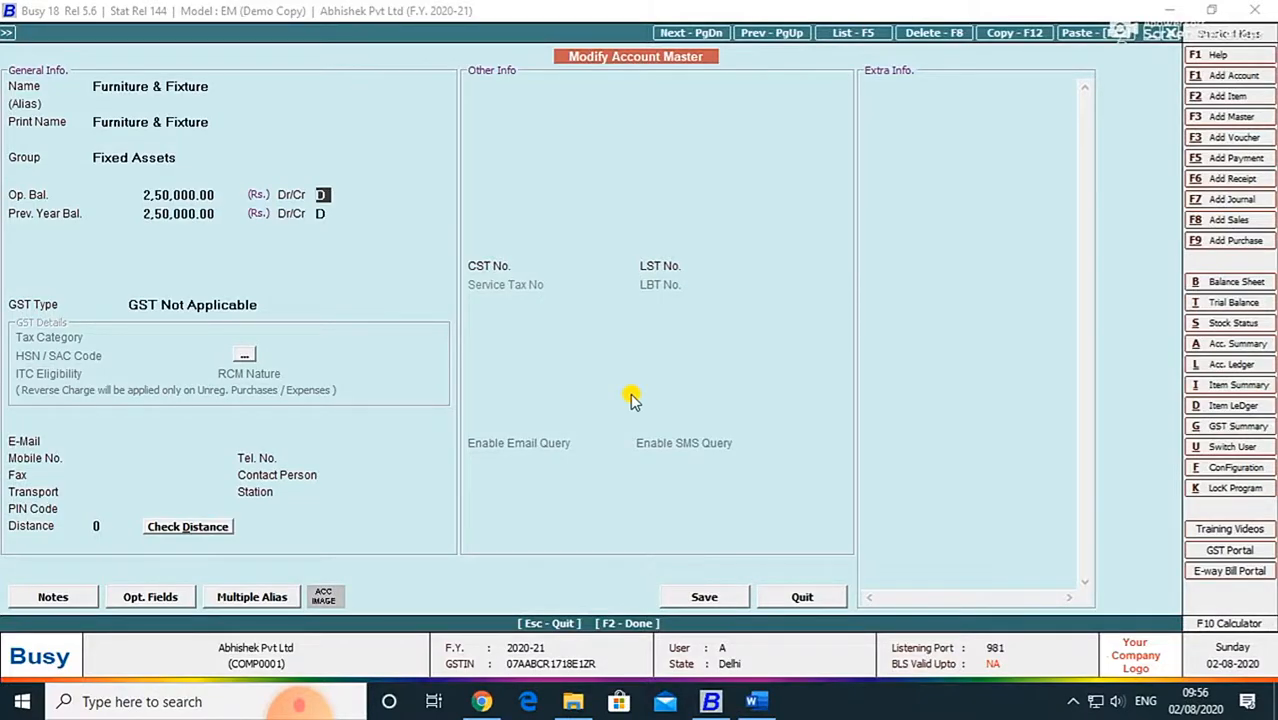
Save the modified Furniture & Fixture account master and leave account modification.
{"action": "key", "text": "Return"}
{"action": "key", "text": "Return"}
{"action": "key", "text": "Return"}
{"action": "key", "text": "Return"}
{"action": "key", "text": "Return"}
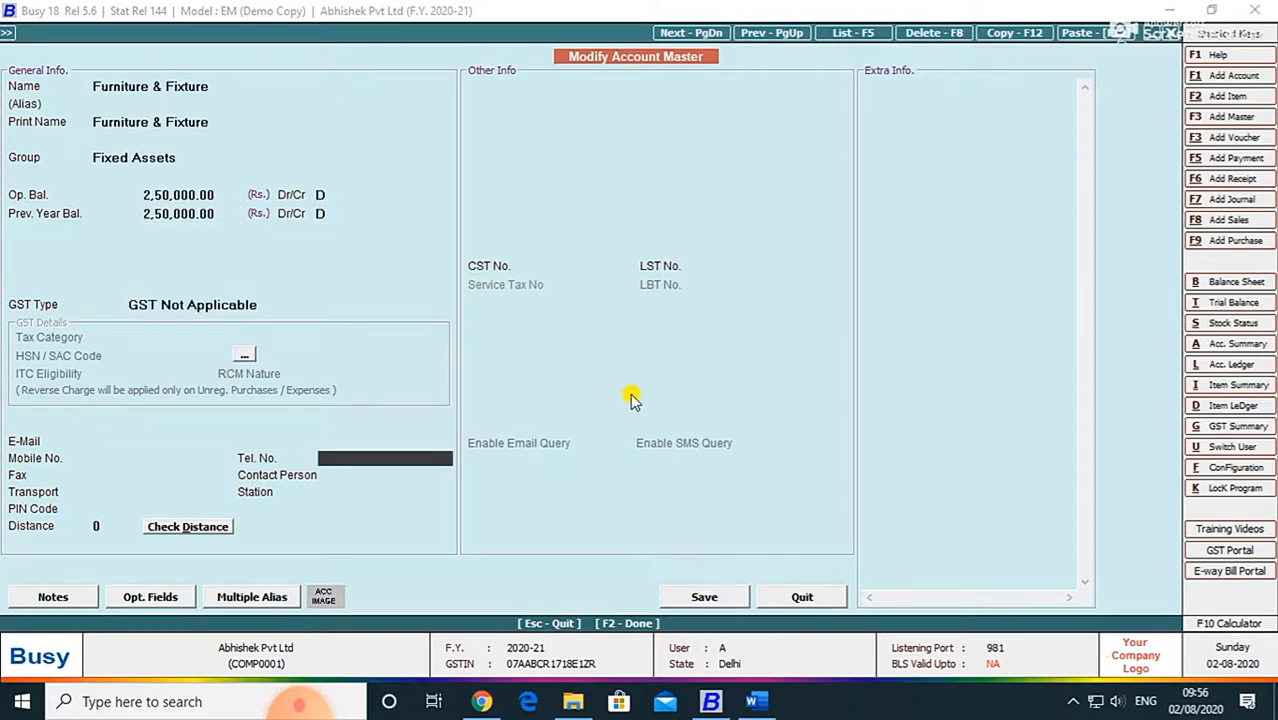
{"action": "key", "text": "F2"}
{"action": "key", "text": "Return"}
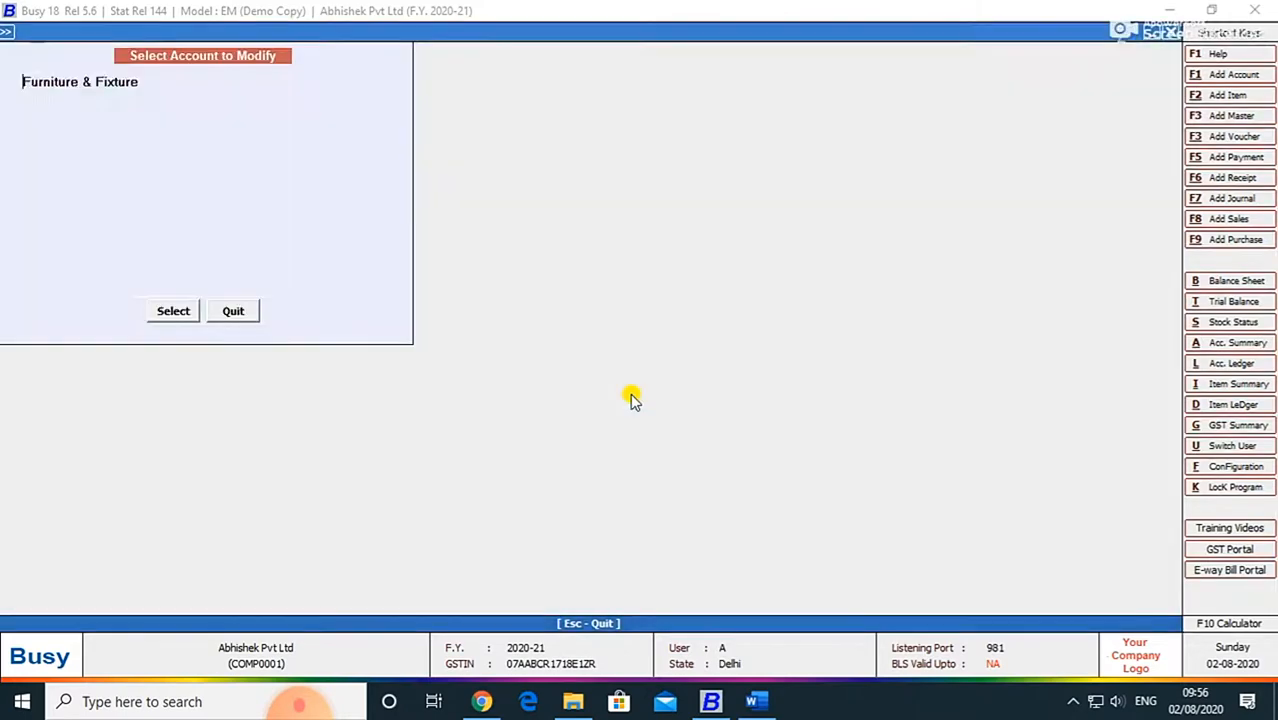
{"action": "key", "text": "Escape"}
{"action": "key", "text": "Escape"}
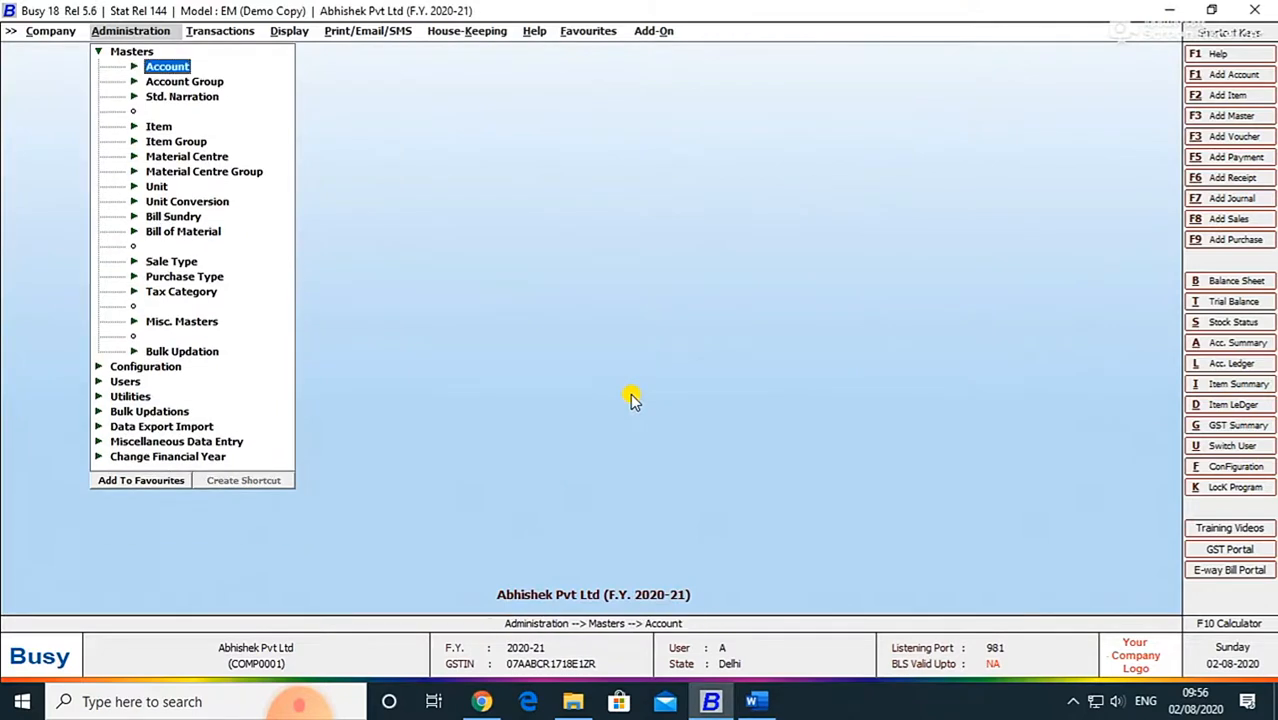
Open a new journal voucher for entry.
{"action": "key", "text": "Escape"}
{"action": "key", "text": "Right"}
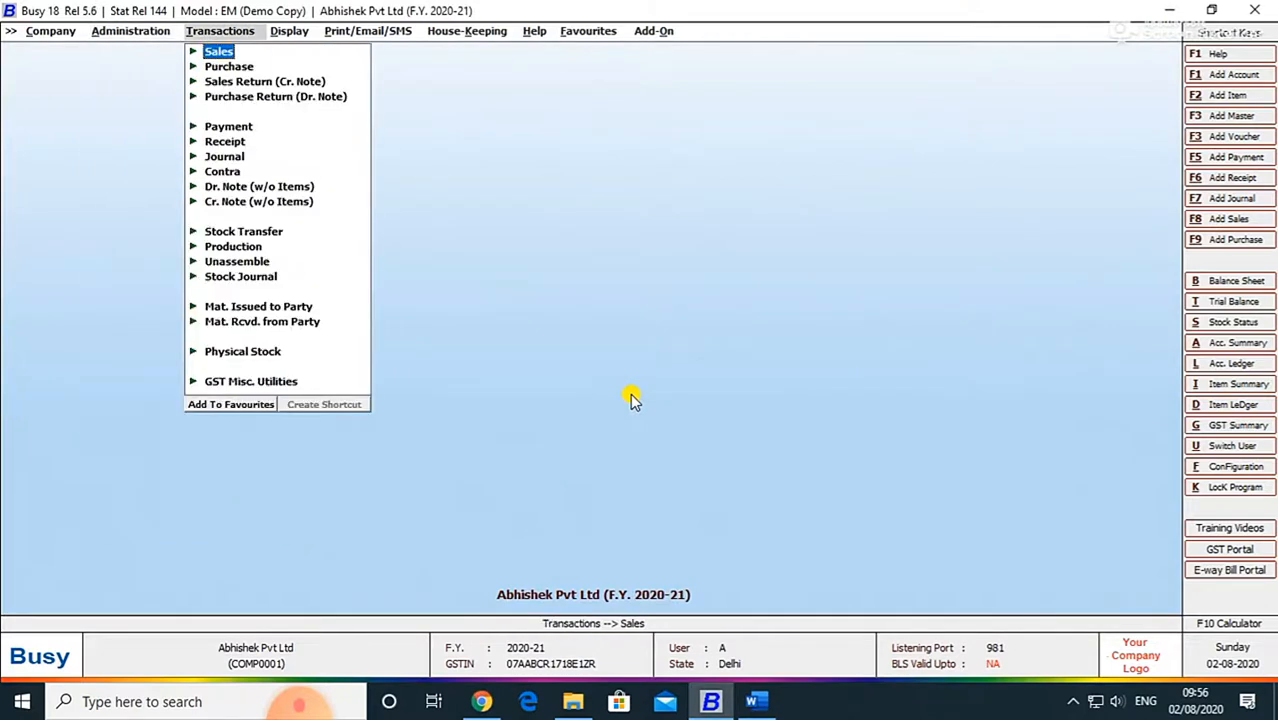
{"action": "key", "text": "Down"}
{"action": "key", "text": "Down"}
{"action": "key", "text": "Down"}
{"action": "key", "text": "Down"}
{"action": "key", "text": "Down"}
{"action": "key", "text": "Down"}
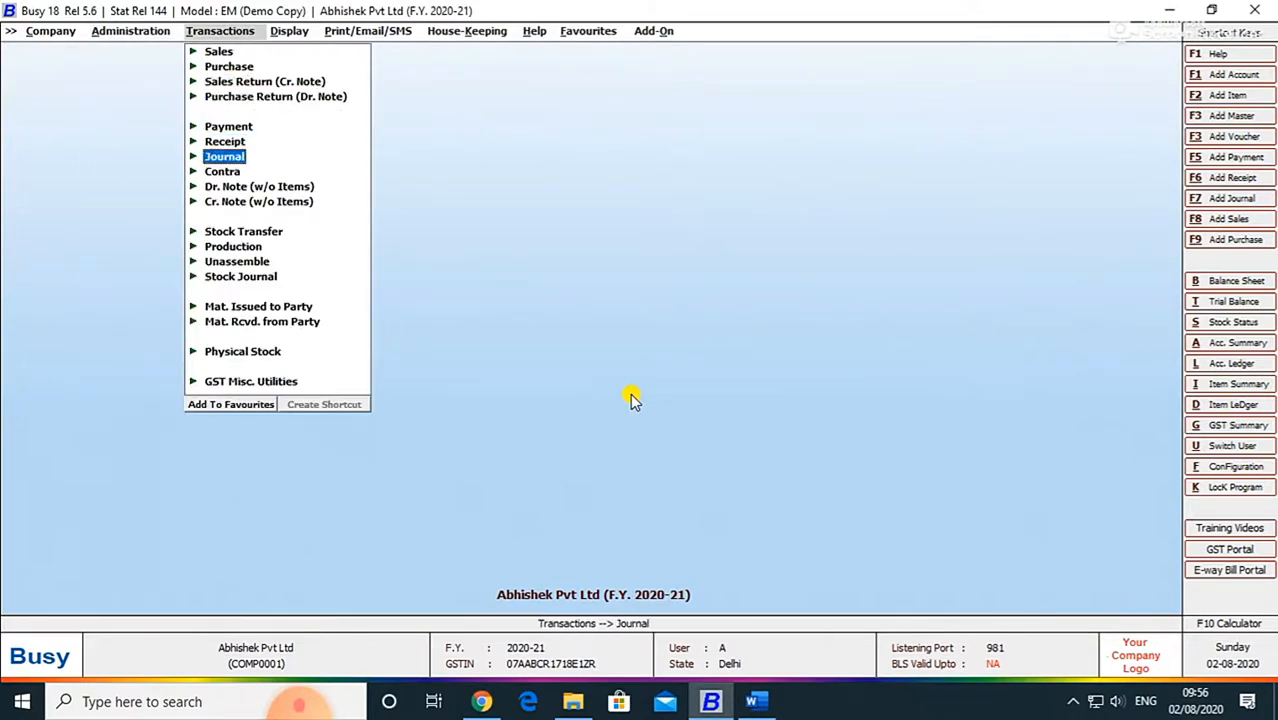
{"action": "key", "text": "Return"}
{"action": "key", "text": "Return"}
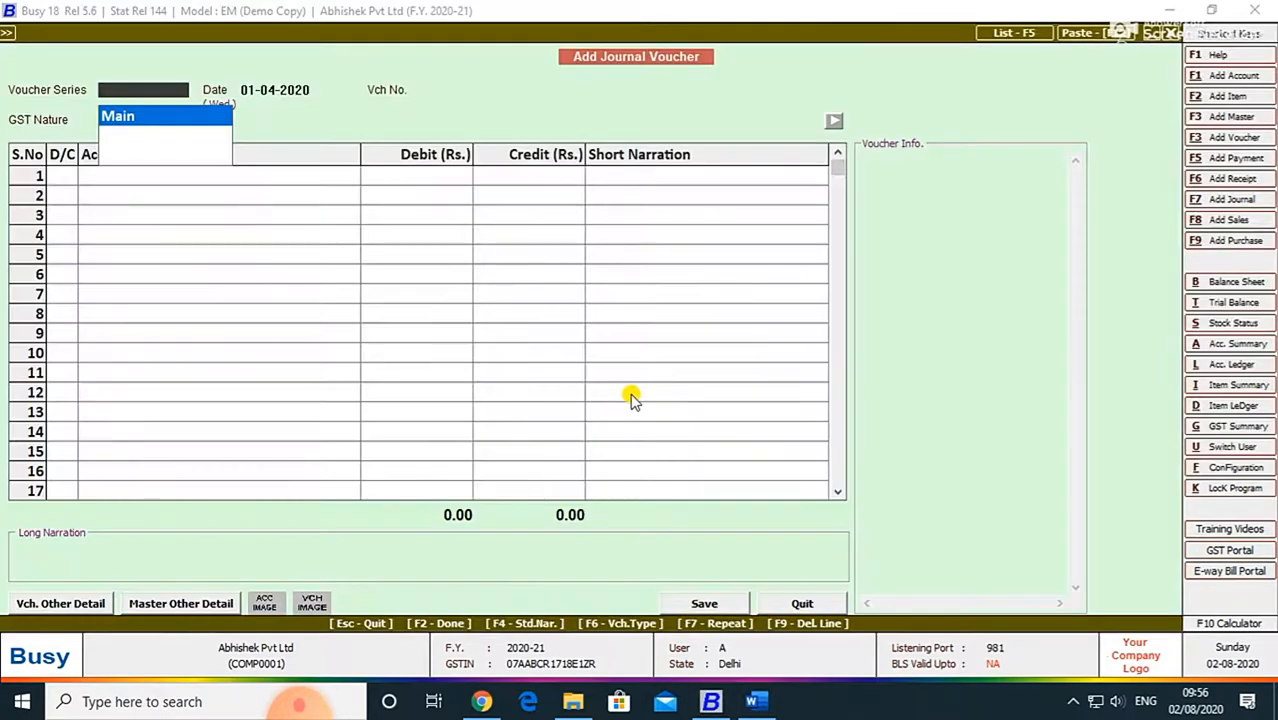
Check the first purchase in the Word notes and set Busy's voucher to series Main, date 01-04-2020 and GST nature Not Applicable.
{"action": "key", "text": "Return"}
{"action": "key", "text": "alt+Tab"}
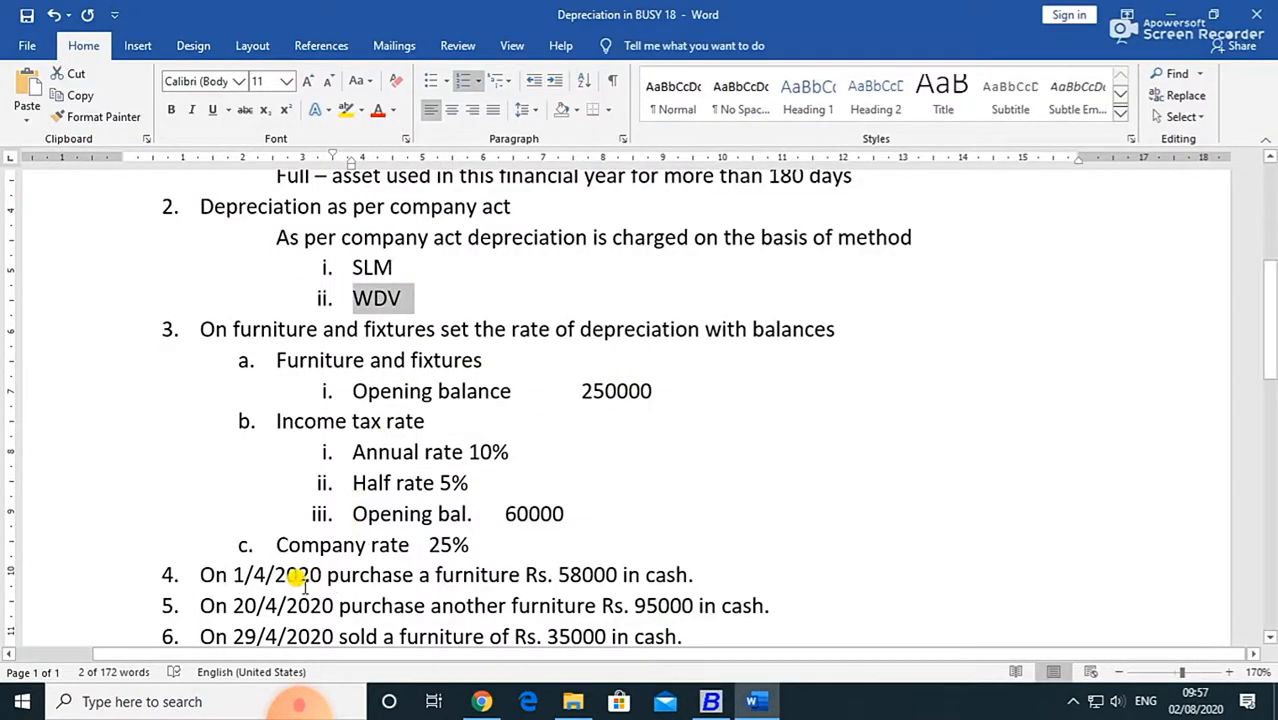
{"action": "key", "text": "alt+Tab"}
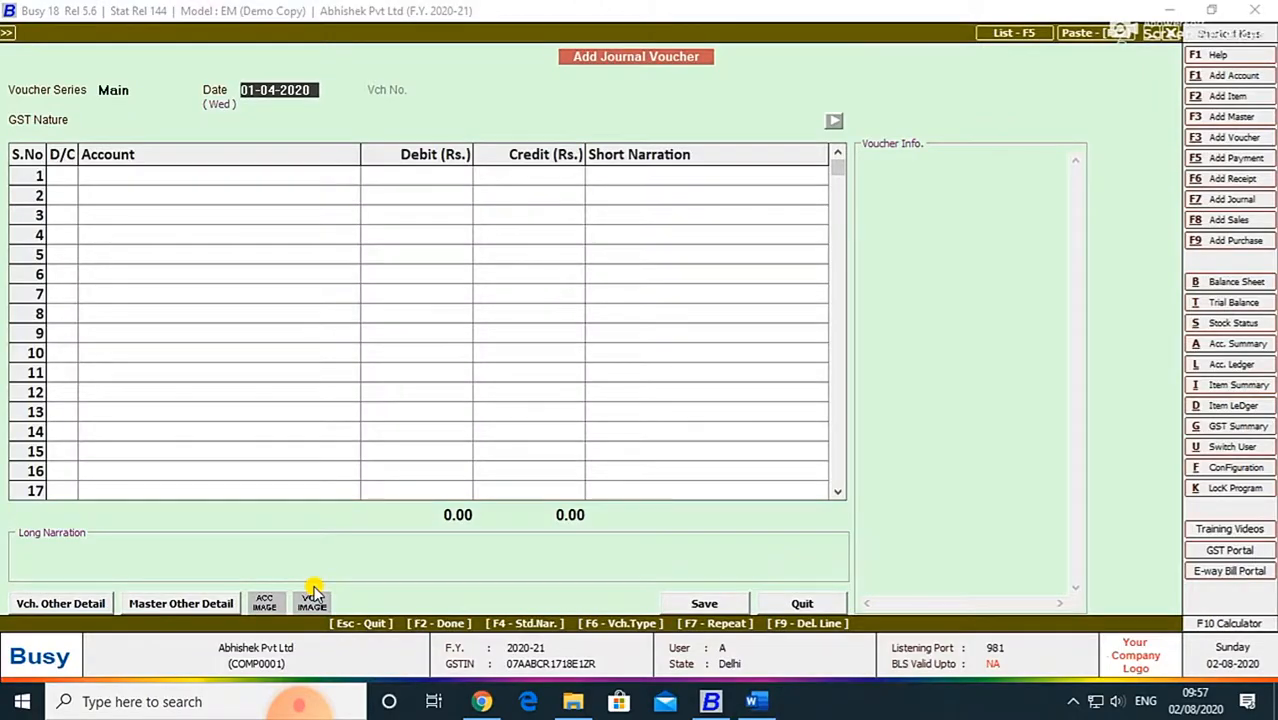
{"action": "key", "text": "Return"}
{"action": "key", "text": "Return"}
{"action": "key", "text": "Return"}
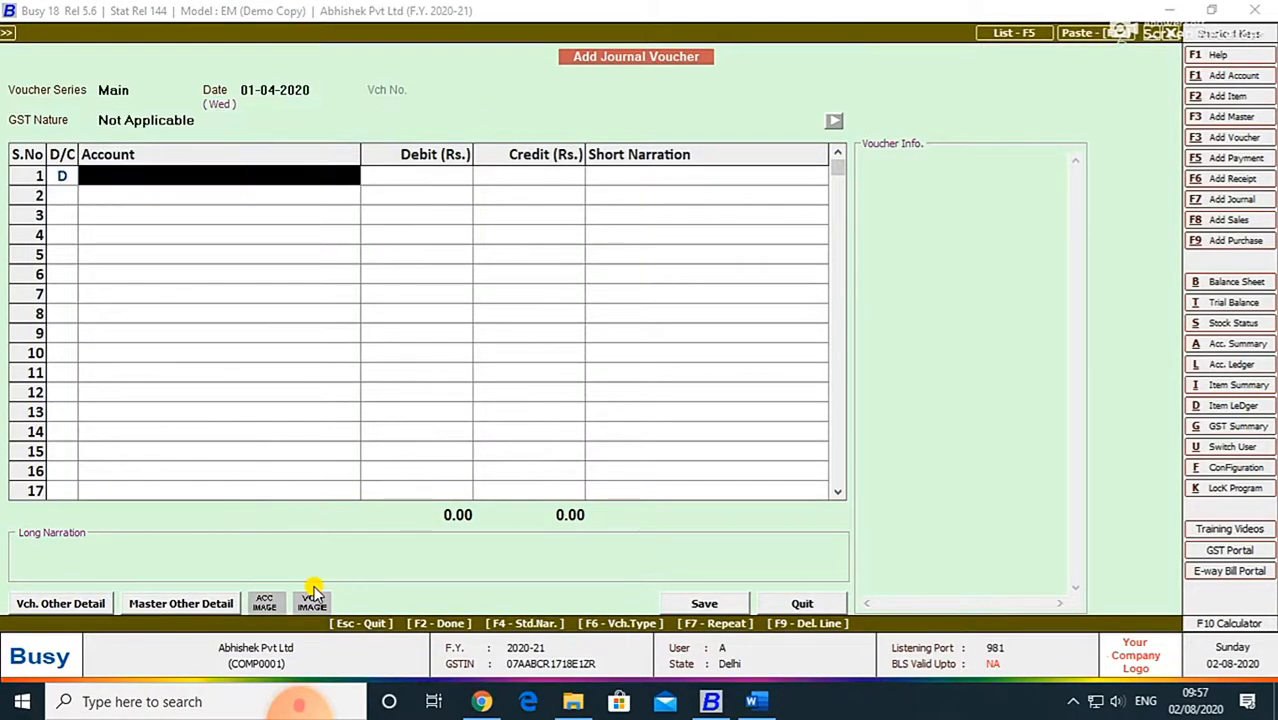
Debit Furniture & Fixture with 58,000 on the voucher's first line in Busy, consulting the Word notes for the amount.
{"action": "type", "text": "f"}
{"action": "key", "text": "Down"}
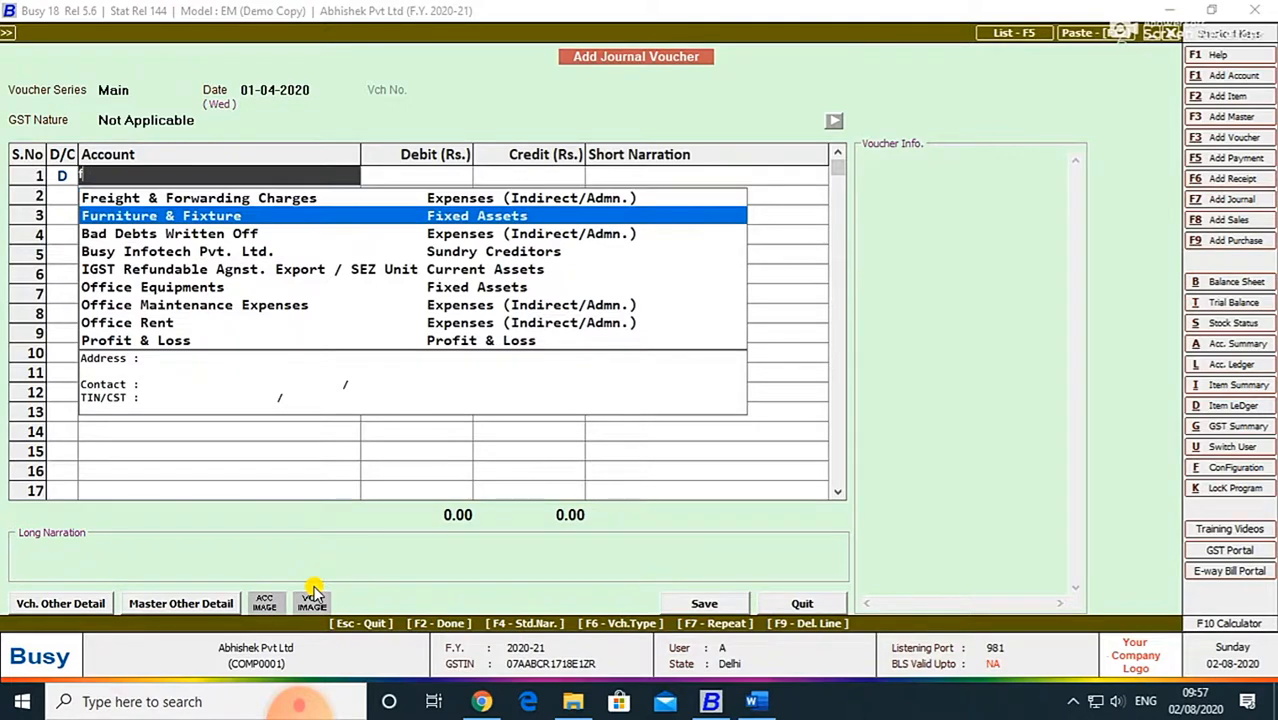
{"action": "key", "text": "Return"}
{"action": "key", "text": "alt+Tab"}
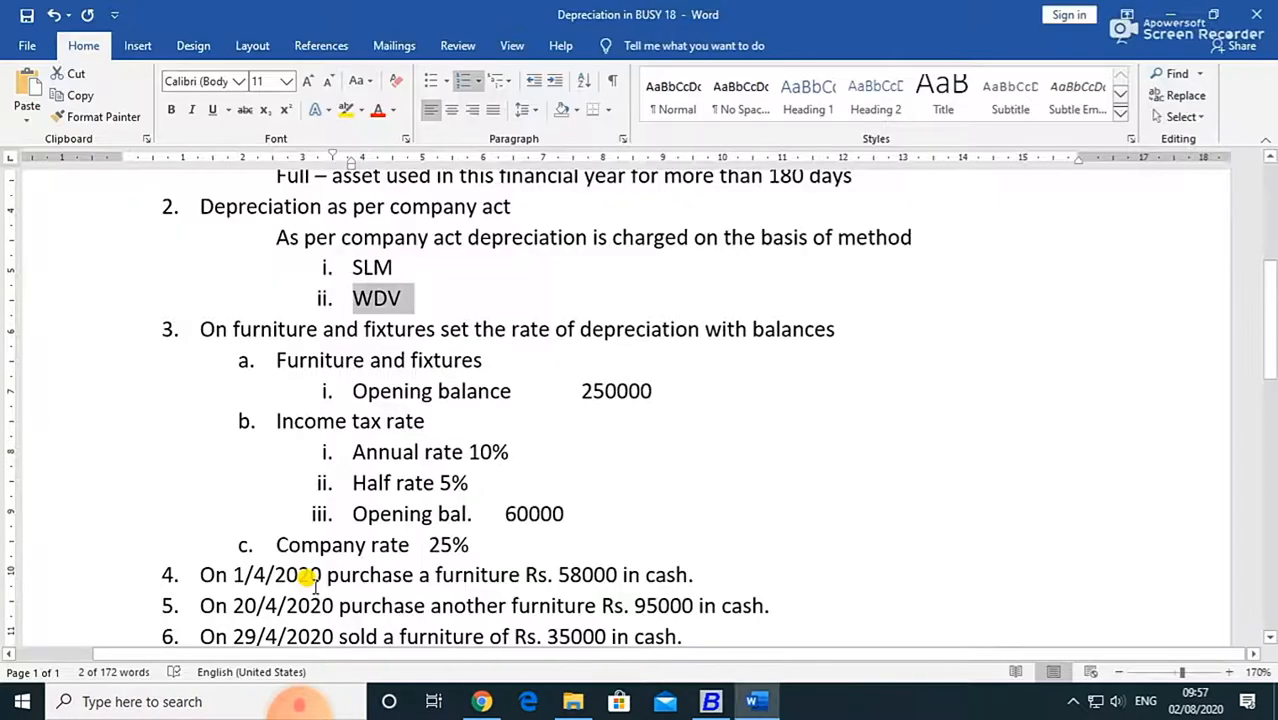
{"action": "scroll", "coordinate": [310, 578], "scroll_direction": "down", "scroll_amount": 3}
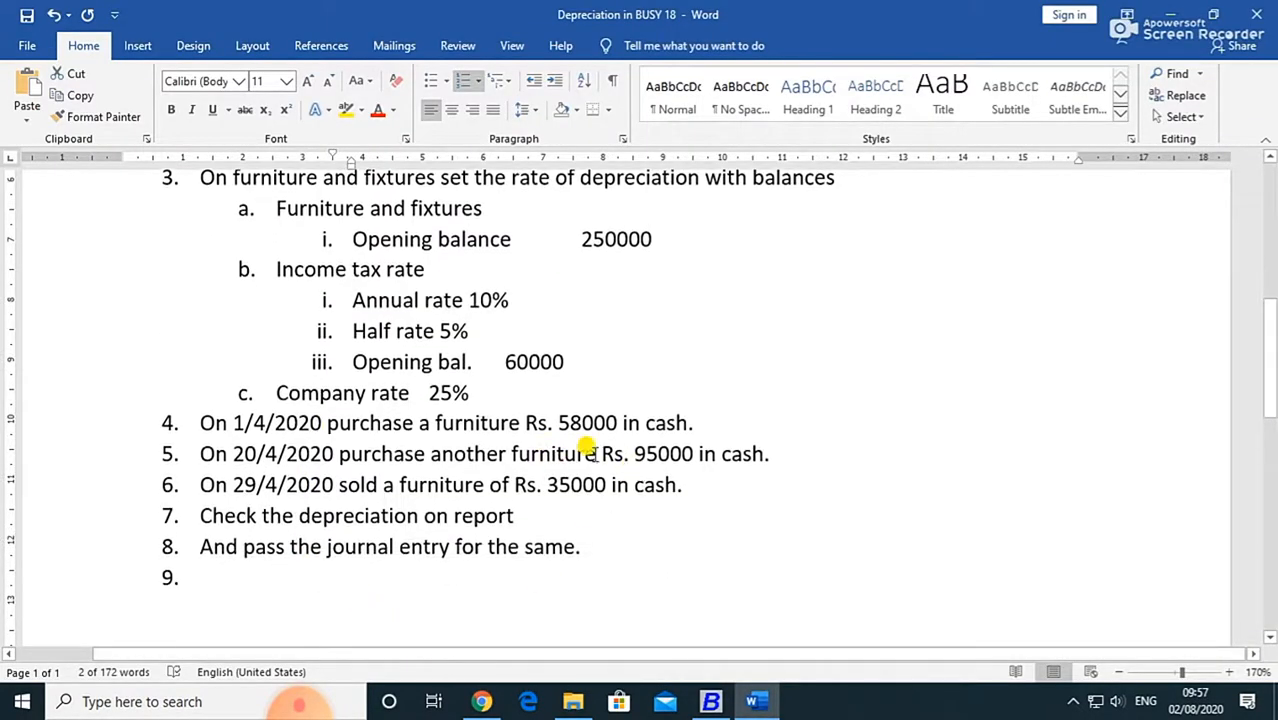
{"action": "key", "text": "alt+Tab"}
{"action": "type", "text": "58,"}
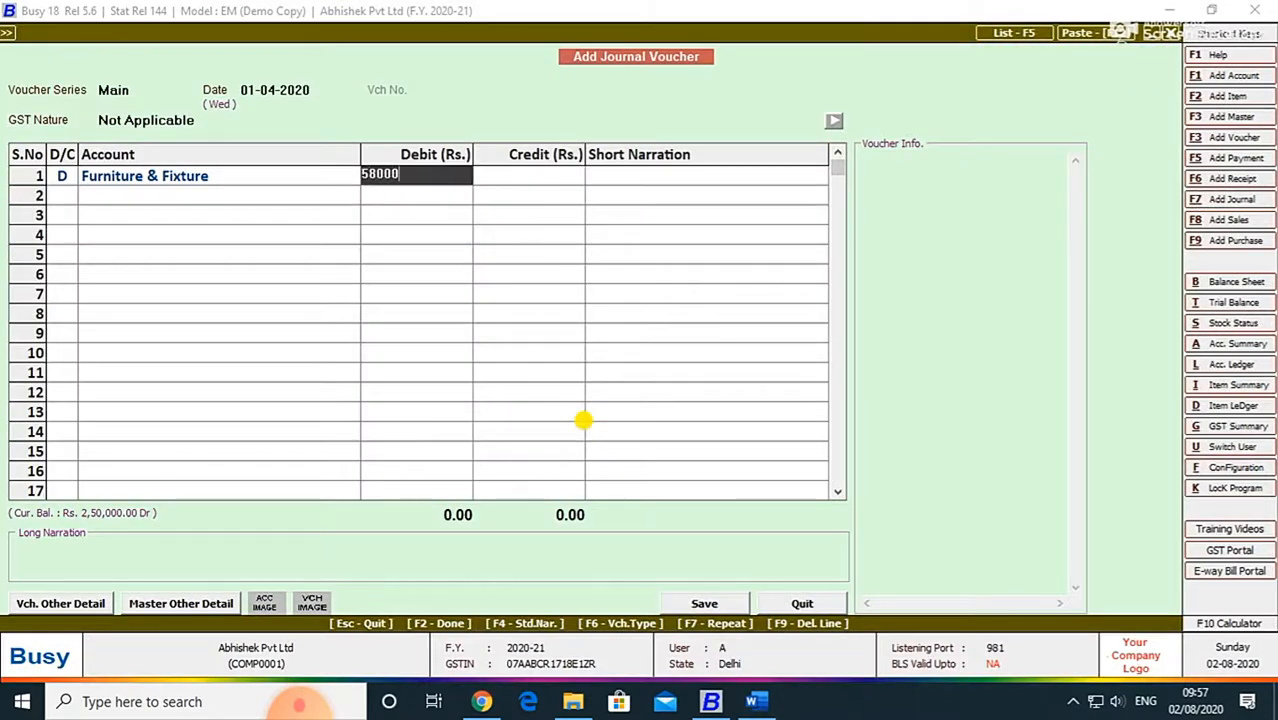
{"action": "type", "text": "000"}
{"action": "key", "text": "Return"}
{"action": "key", "text": "Return"}
{"action": "key", "text": "Return"}
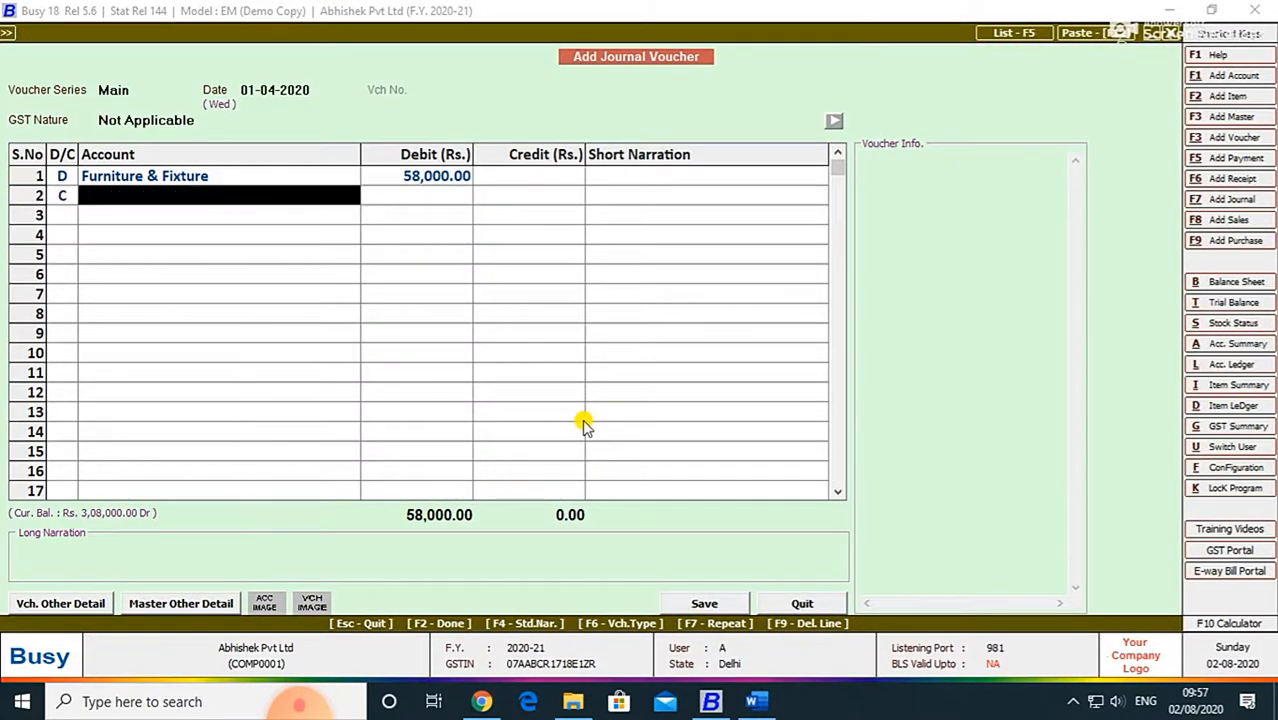
Credit Cash with 58,000 on the second line and save the voucher, accepting the negative cash balance.
{"action": "type", "text": "c"}
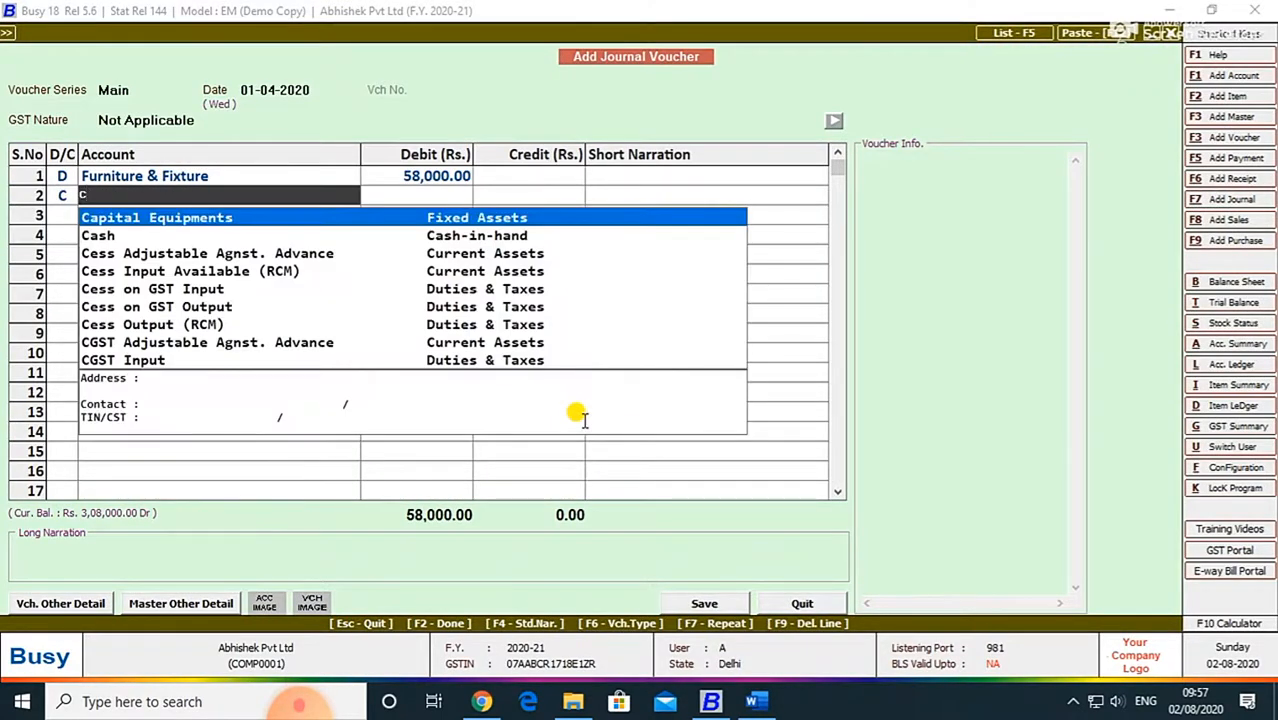
{"action": "key", "text": "Down"}
{"action": "key", "text": "Return"}
{"action": "key", "text": "Return"}
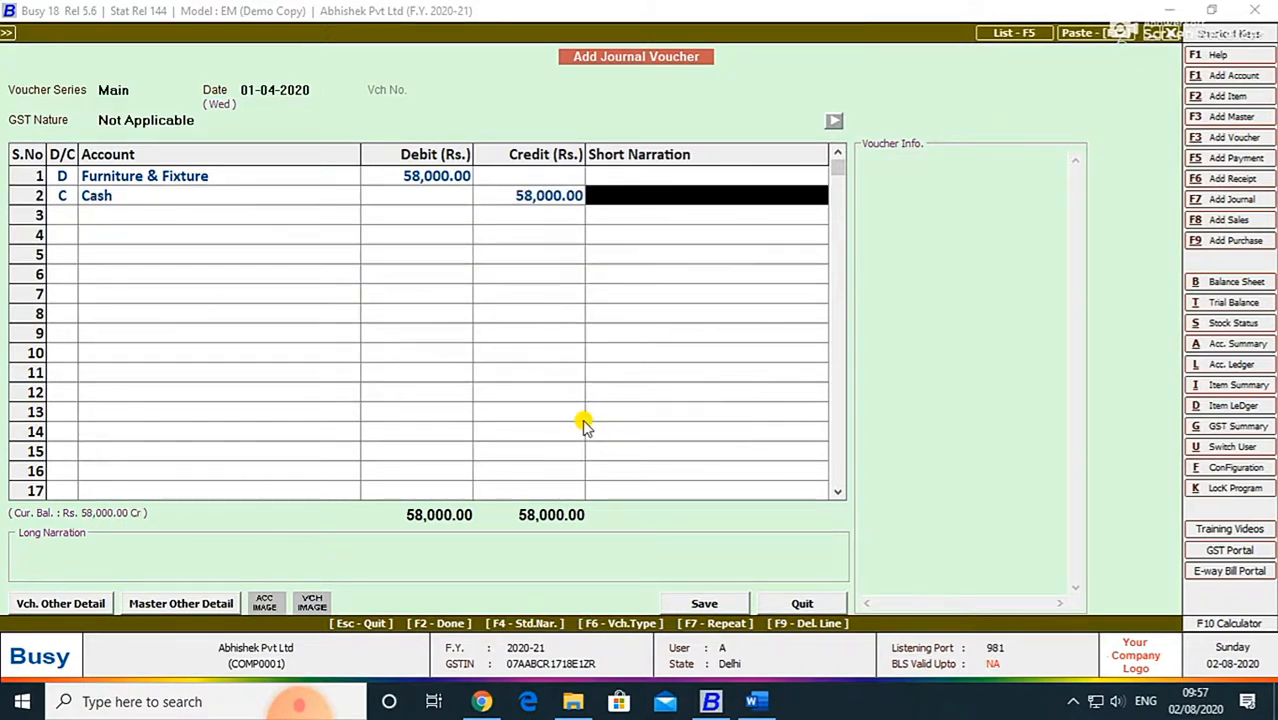
{"action": "key", "text": "Return"}
{"action": "key", "text": "Return"}
{"action": "key", "text": "Return"}
{"action": "key", "text": "Return"}
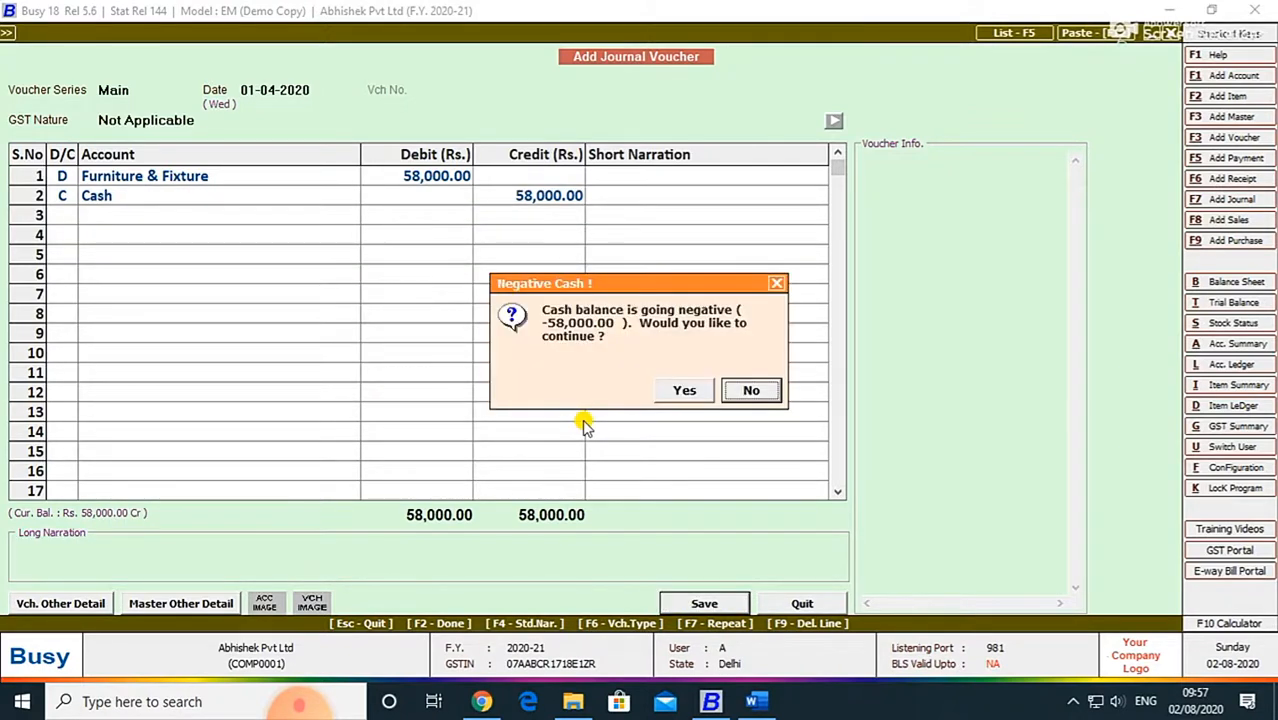
{"action": "key", "text": "Left"}
{"action": "key", "text": "Return"}
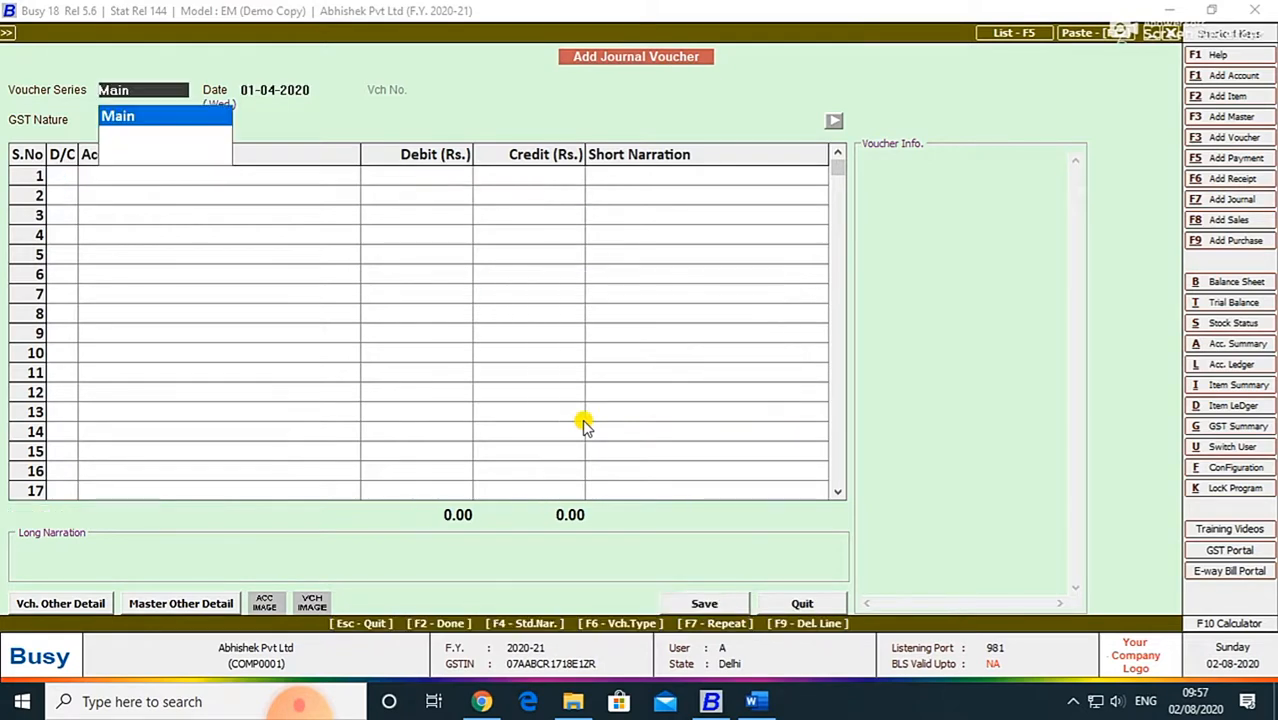
Check the second purchase in the Word notes and date the new Main series voucher in Busy 20-04-2020, starting a debit line.
{"action": "key", "text": "Return"}
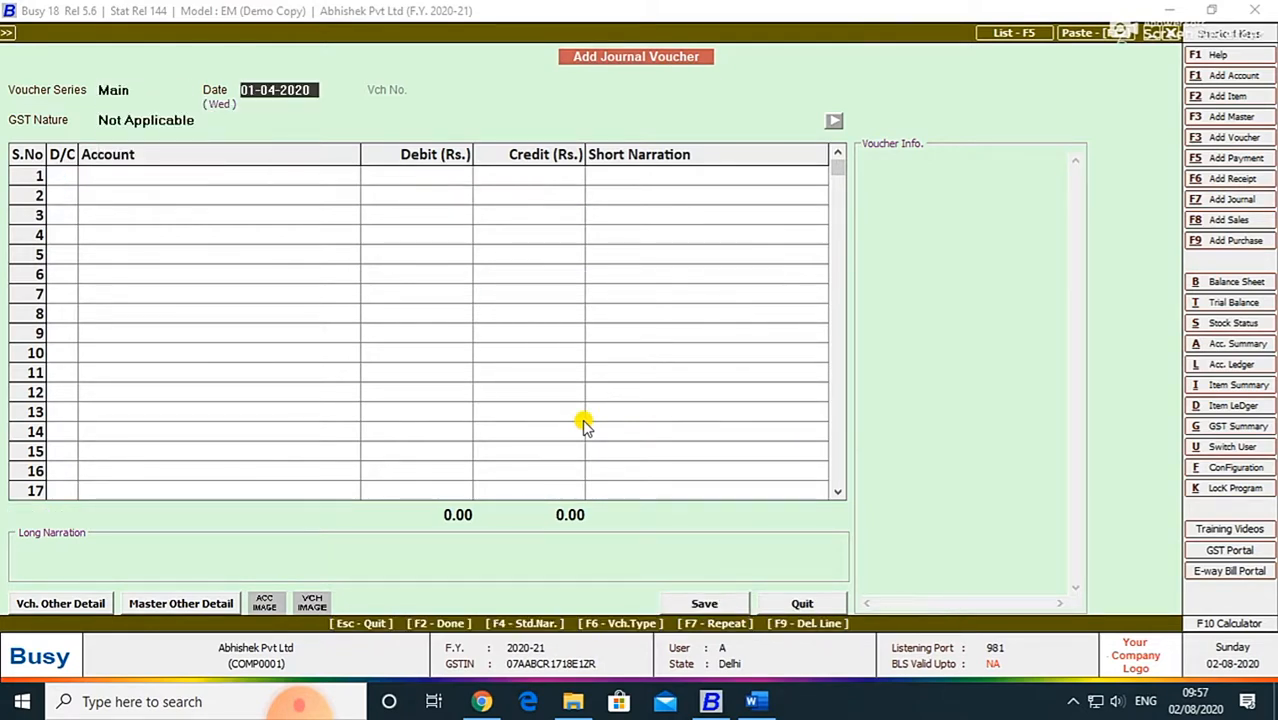
{"action": "key", "text": "alt+Tab"}
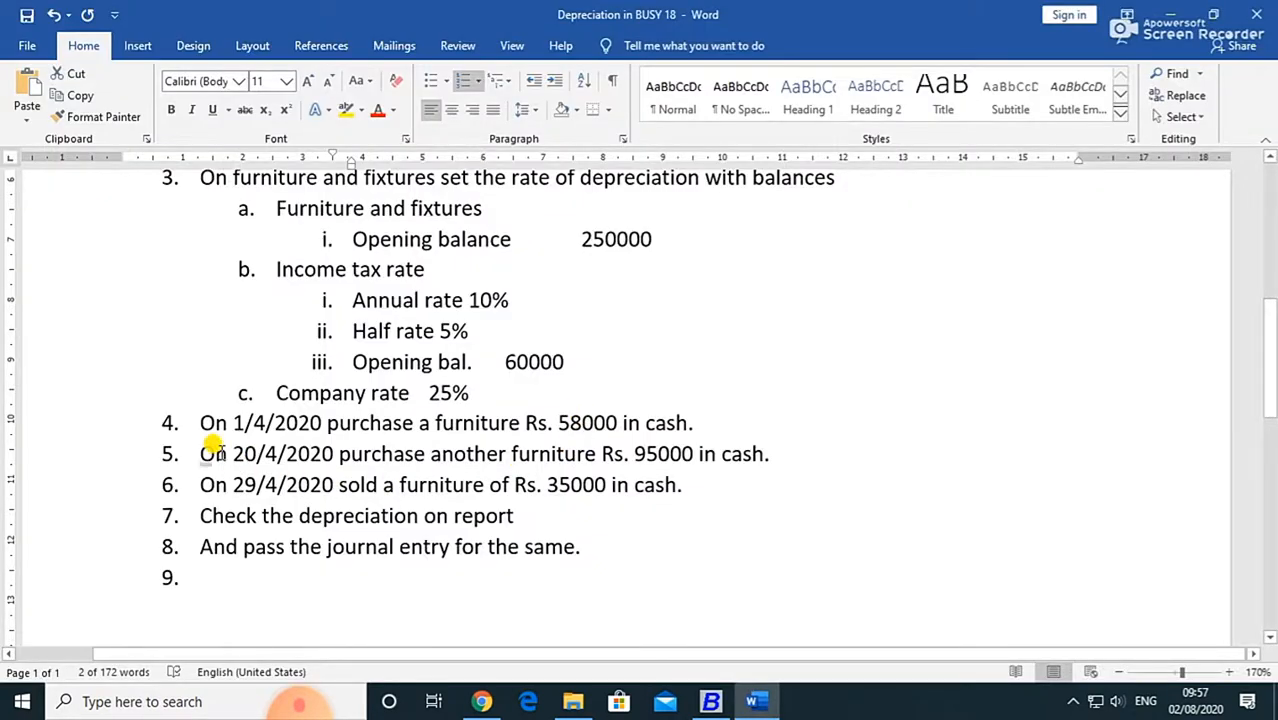
{"action": "key", "text": "alt+Tab"}
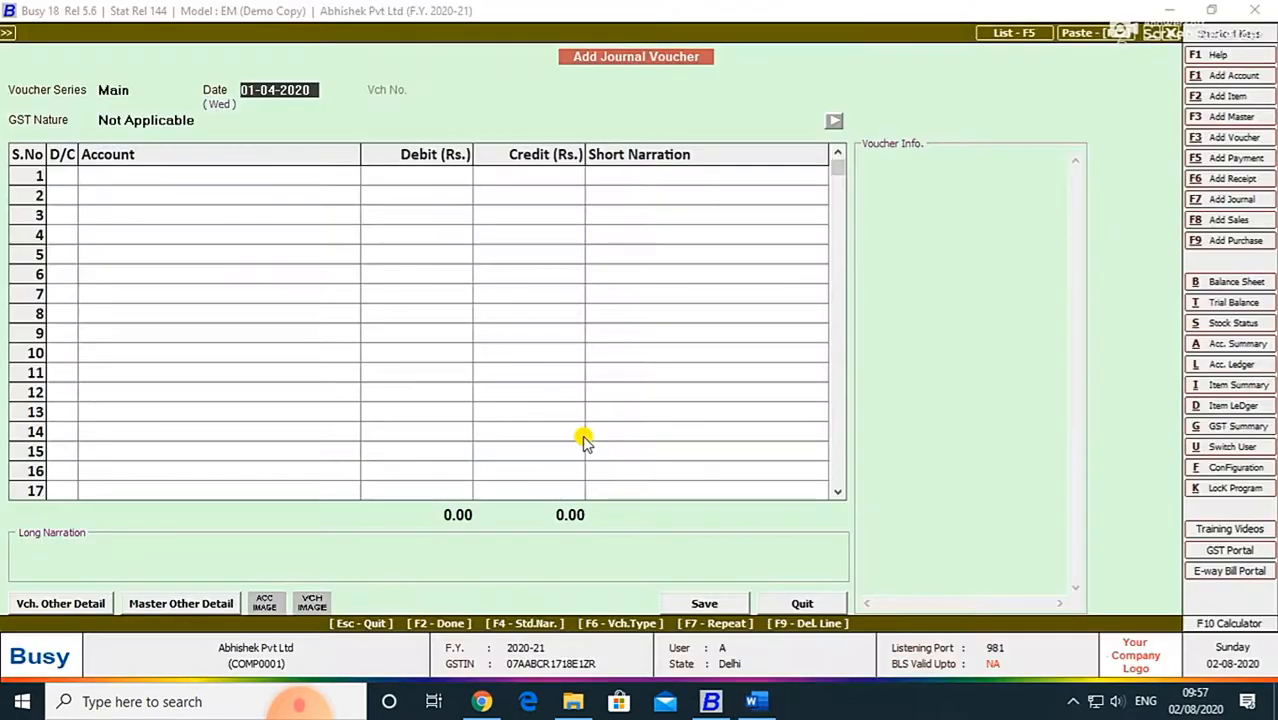
{"action": "type", "text": "20.4"}
{"action": "key", "text": "Return"}
{"action": "key", "text": "Return"}
{"action": "key", "text": "Return"}
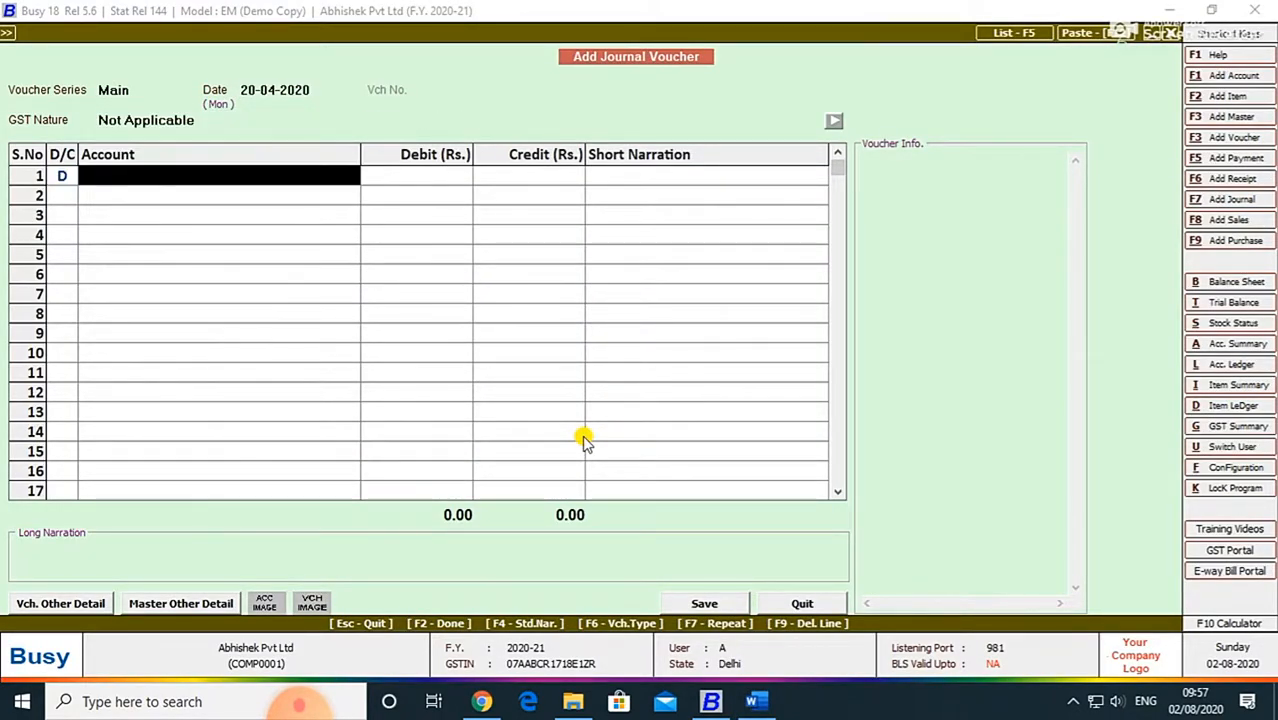
Debit Furniture & Fixture with 95,000 in Busy after checking the amount in the Word notes.
{"action": "type", "text": "f"}
{"action": "key", "text": "Down"}
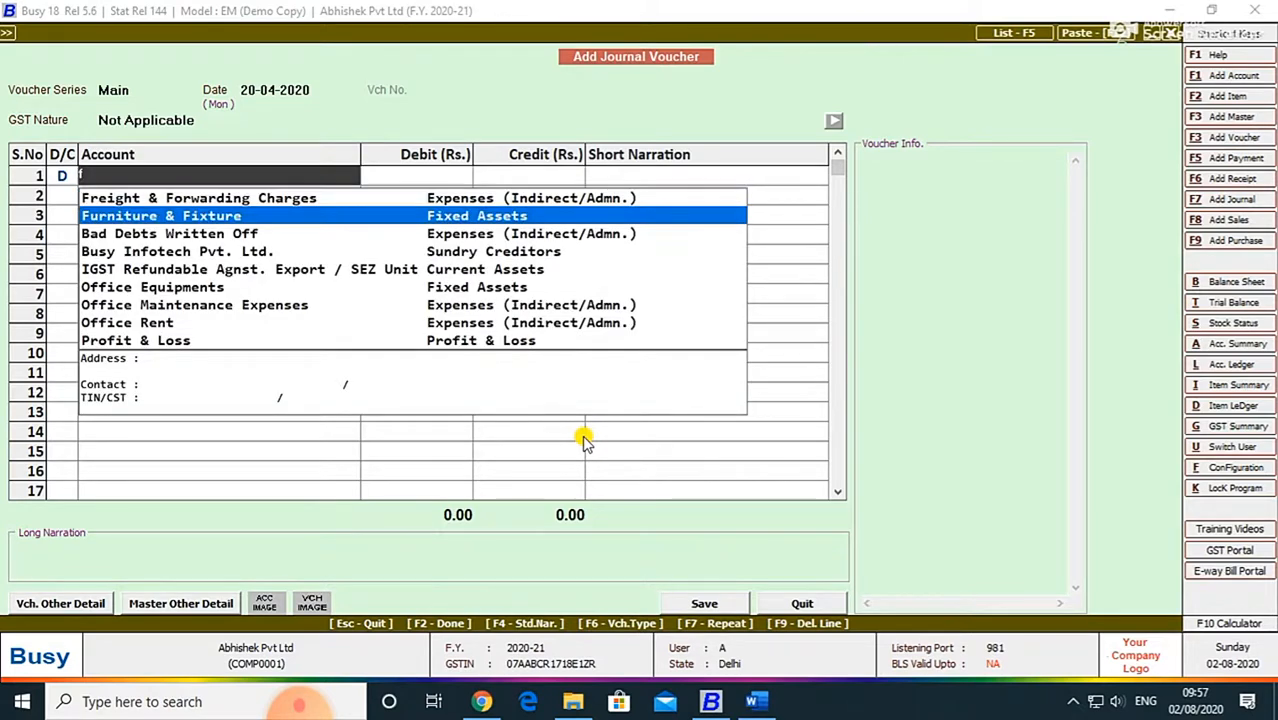
{"action": "key", "text": "Return"}
{"action": "key", "text": "alt+Tab"}
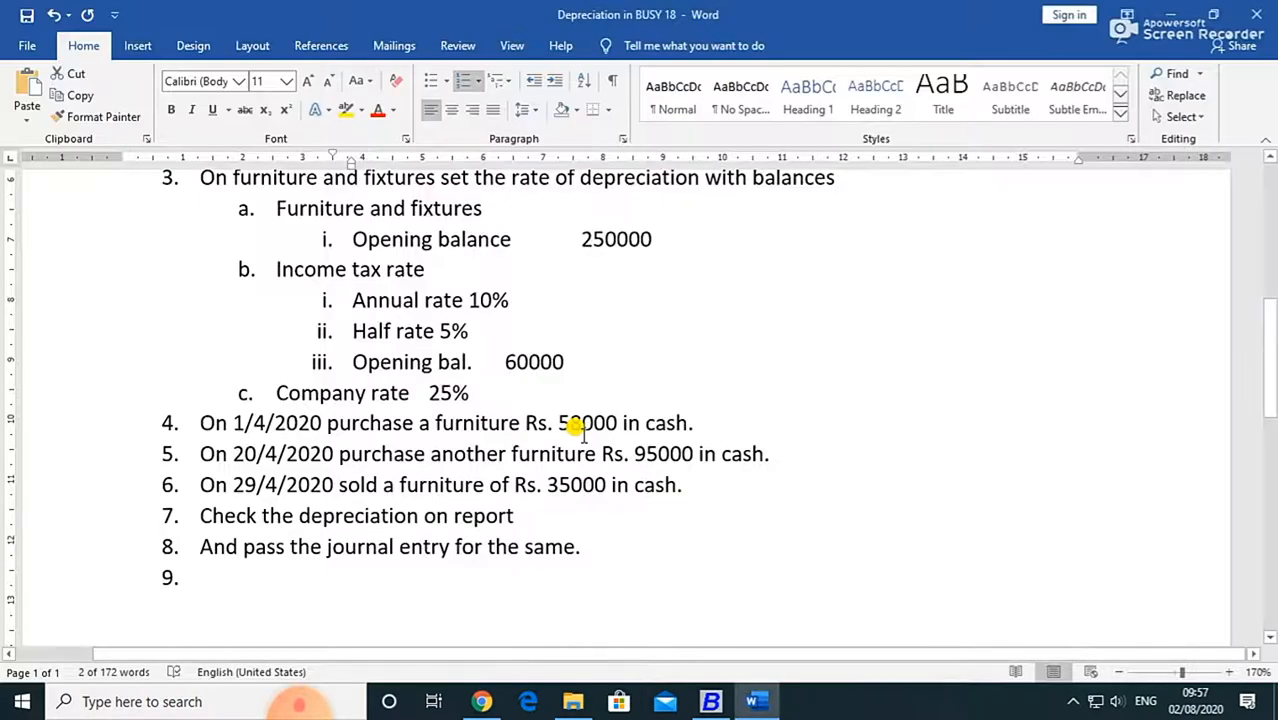
{"action": "key", "text": "alt+Tab"}
{"action": "type", "text": "9"}
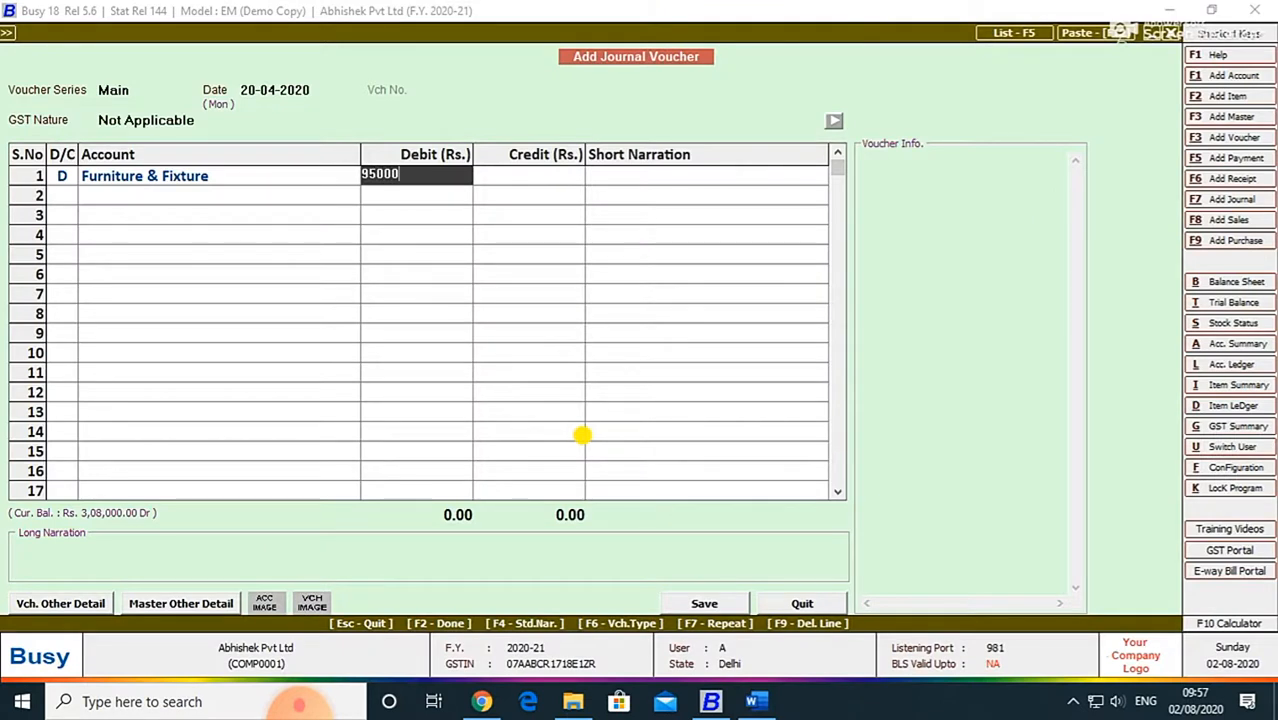
{"action": "type", "text": "5,000"}
{"action": "key", "text": "Return"}
{"action": "key", "text": "Return"}
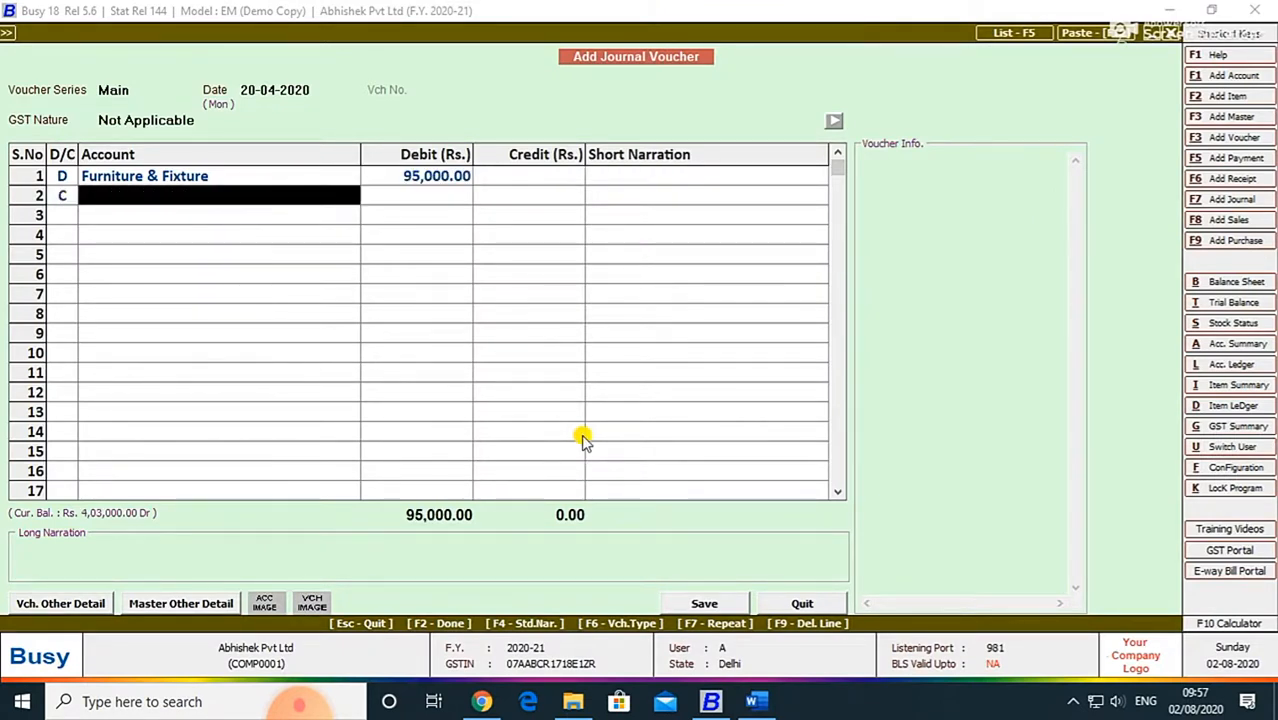
Credit Cash with 95,000 and save the 20-04-2020 voucher, accepting the negative cash balance.
{"action": "key", "text": "Down"}
{"action": "key", "text": "Return"}
{"action": "key", "text": "Return"}
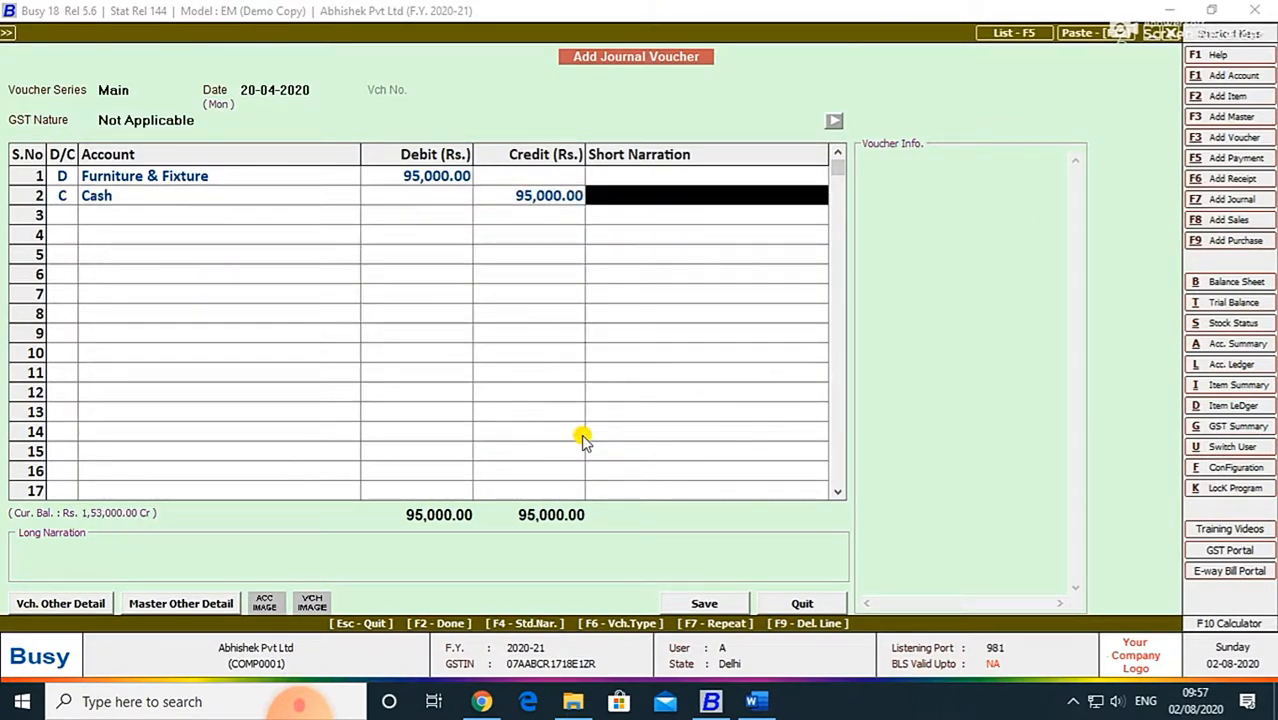
{"action": "key", "text": "Return"}
{"action": "key", "text": "Return"}
{"action": "key", "text": "Return"}
{"action": "key", "text": "Return"}
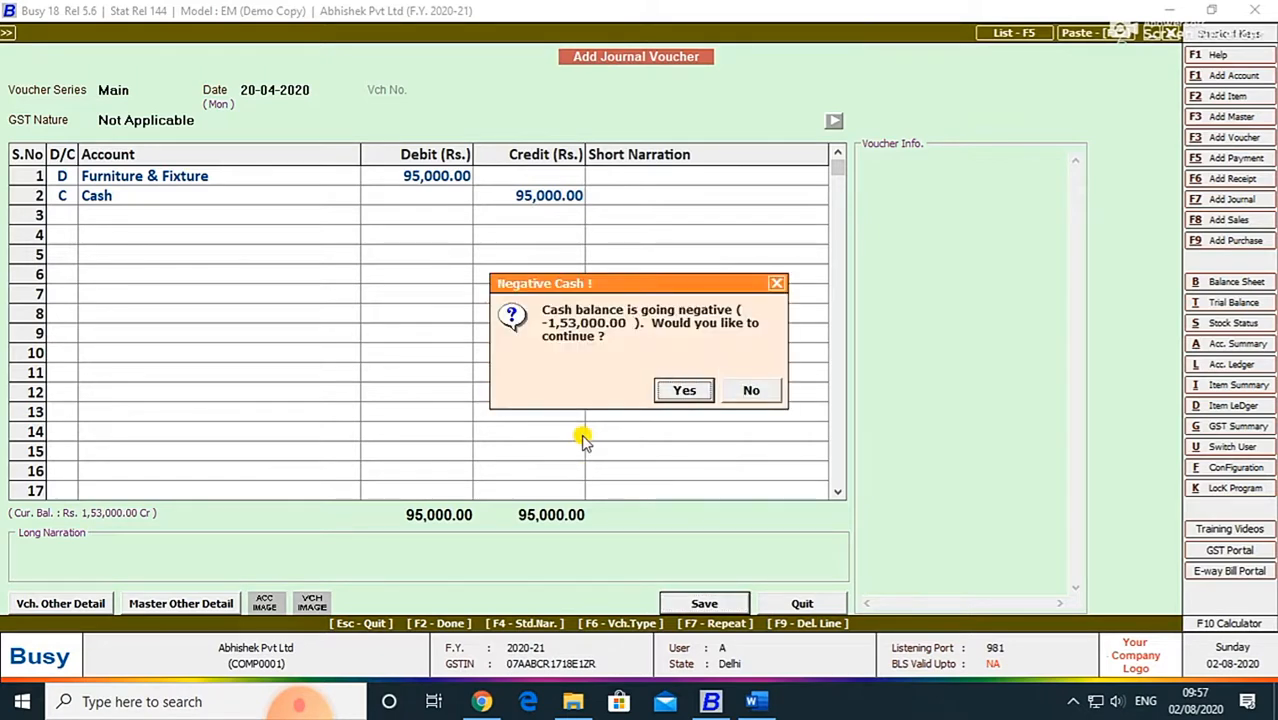
{"action": "key", "text": "Return"}
Check the furniture sale in the Word notes and date the next Main series voucher in Busy 29-04-2020, starting a debit line.
{"action": "key", "text": "alt+Tab"}
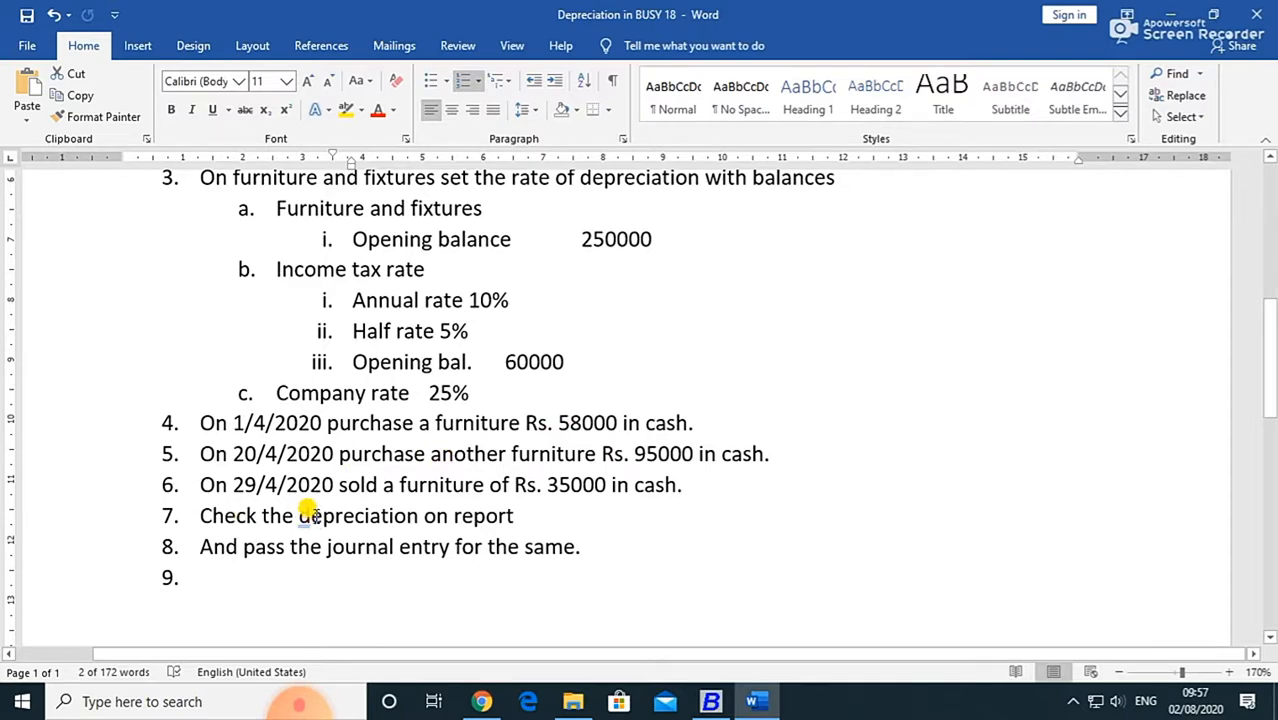
{"action": "key", "text": "alt+Tab"}
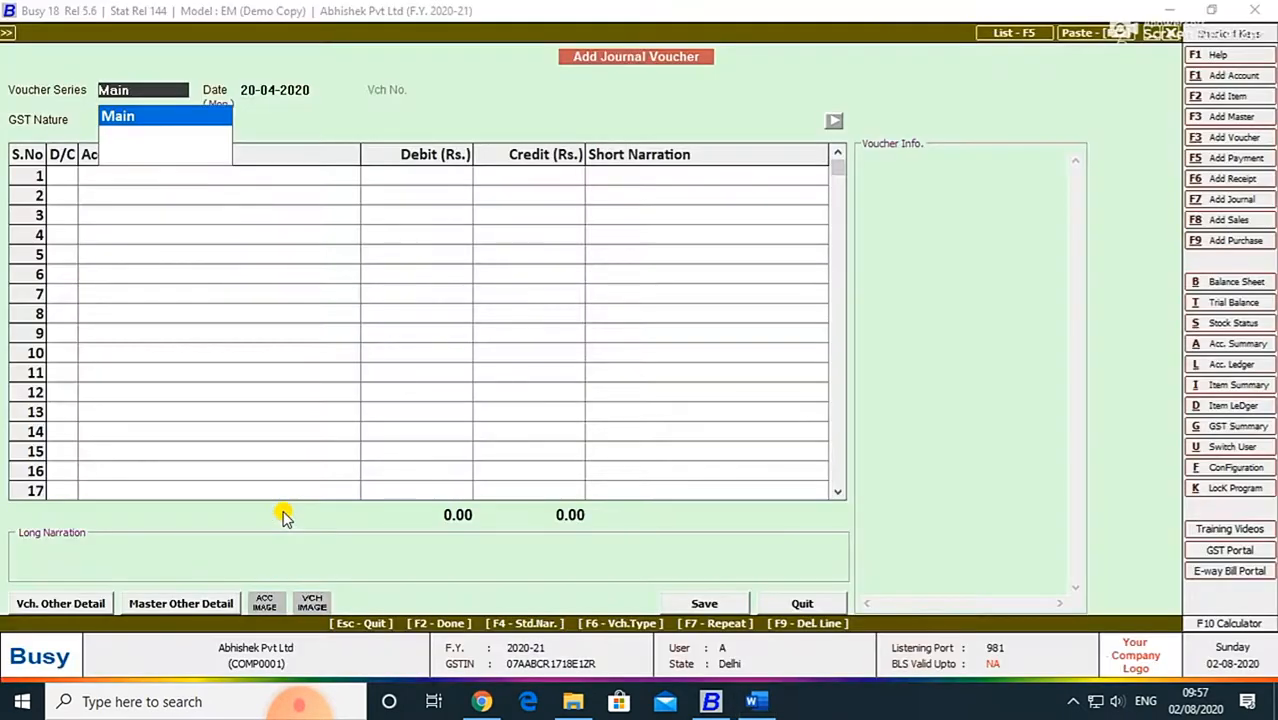
{"action": "key", "text": "Return"}
{"action": "type", "text": "29."}
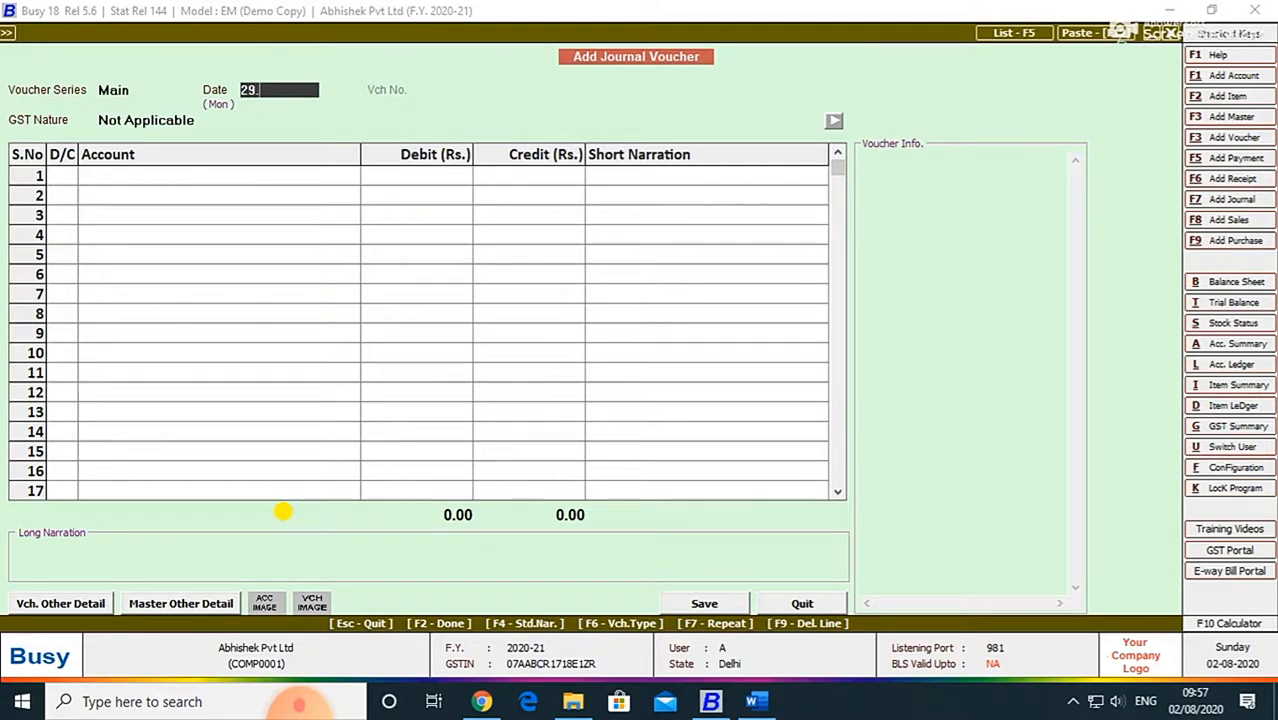
{"action": "type", "text": "4"}
{"action": "key", "text": "Return"}
{"action": "key", "text": "Return"}
{"action": "key", "text": "Return"}
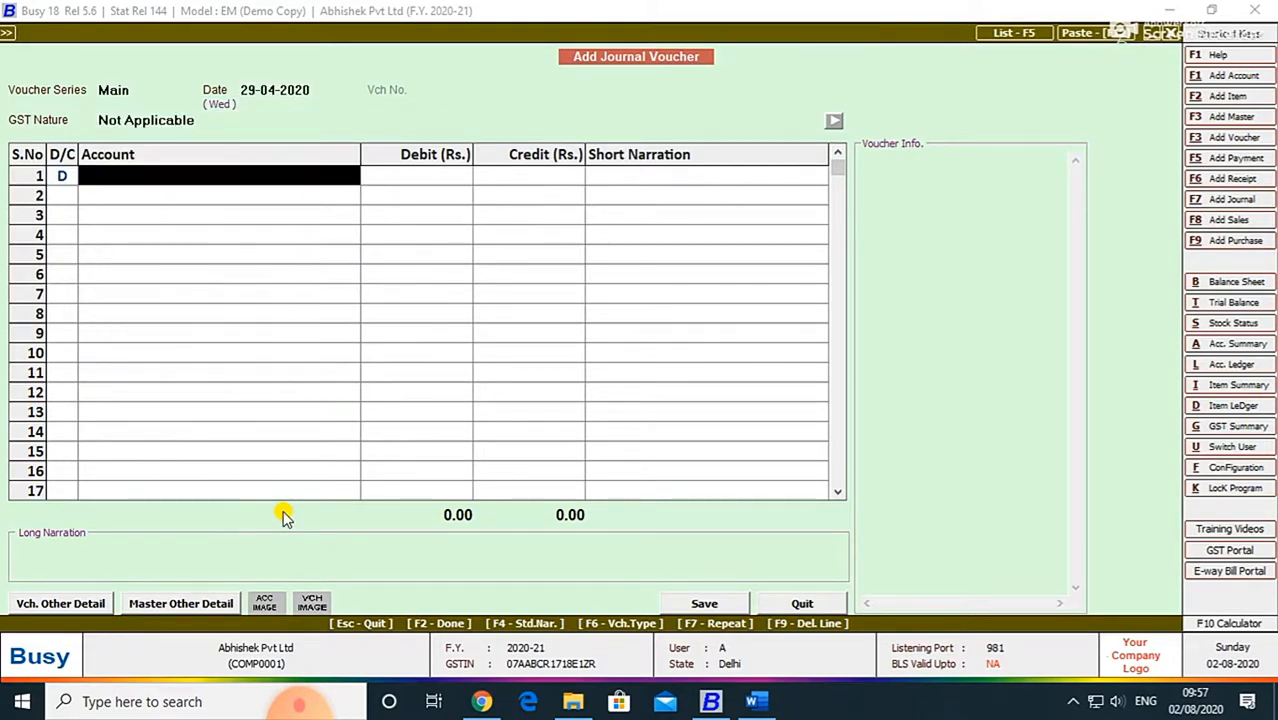
Check the sale amount in the Word notes and debit Cash with 35,000 in the 29-04-2020 journal voucher in Busy.
{"action": "key", "text": "alt+Tab"}
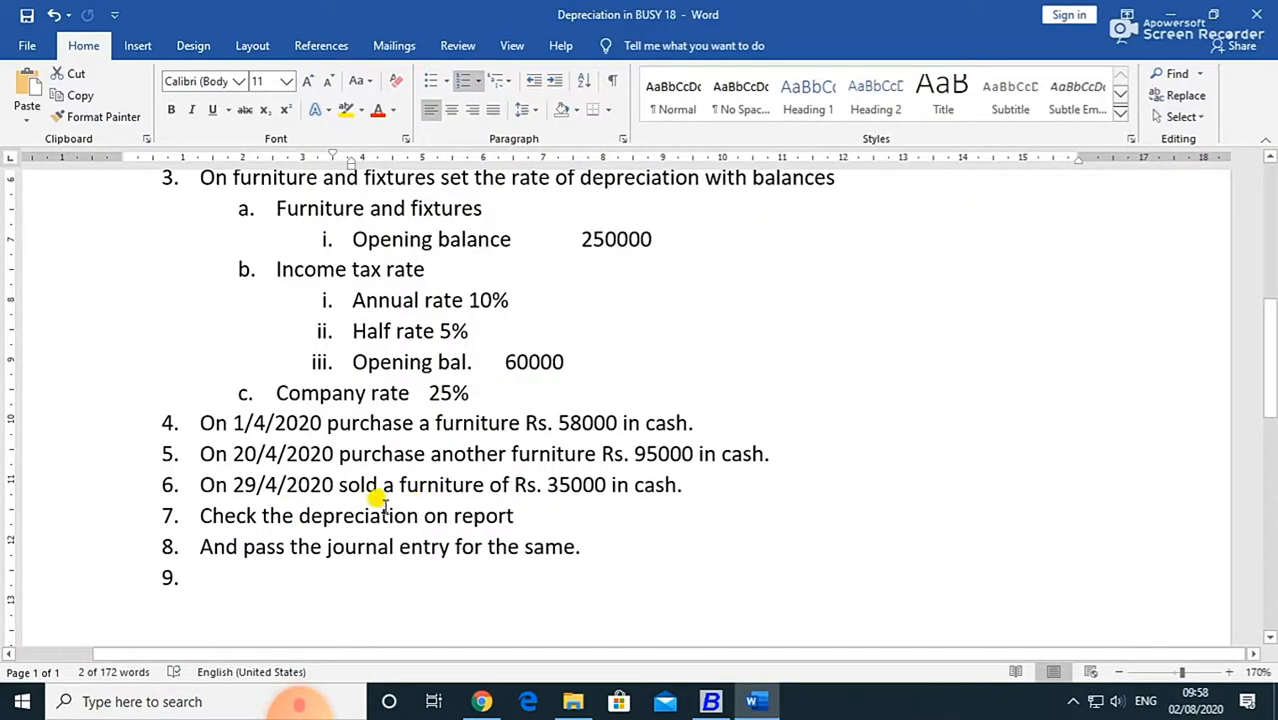
{"action": "key", "text": "alt+Tab"}
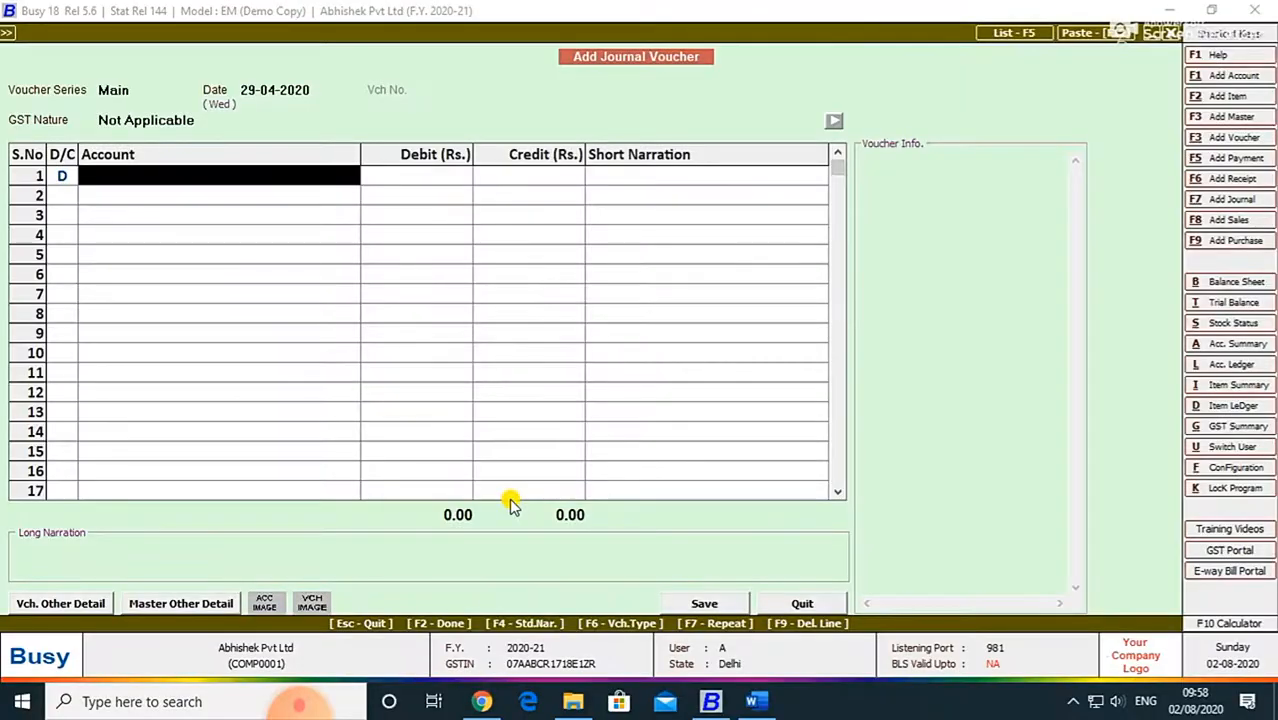
{"action": "type", "text": "c"}
{"action": "key", "text": "Down"}
{"action": "key", "text": "Return"}
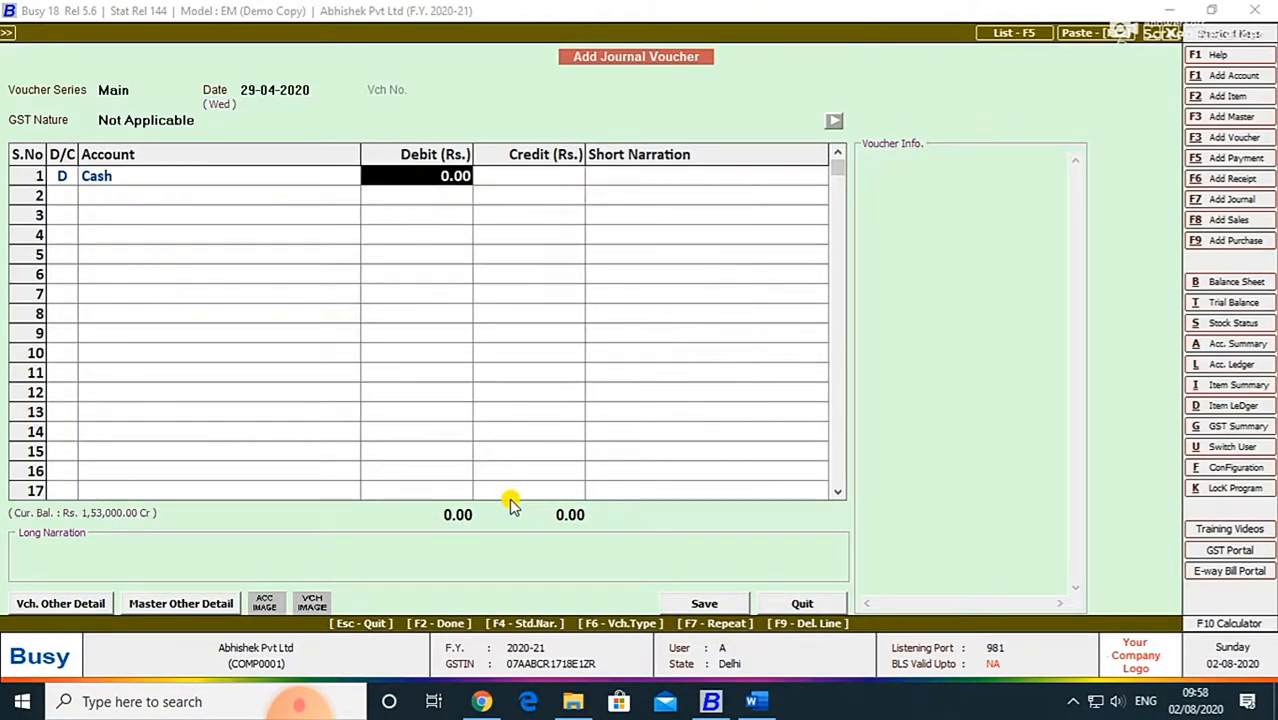
{"action": "key", "text": "alt+Tab"}
{"action": "key", "text": "alt+Tab"}
{"action": "type", "text": "35"}
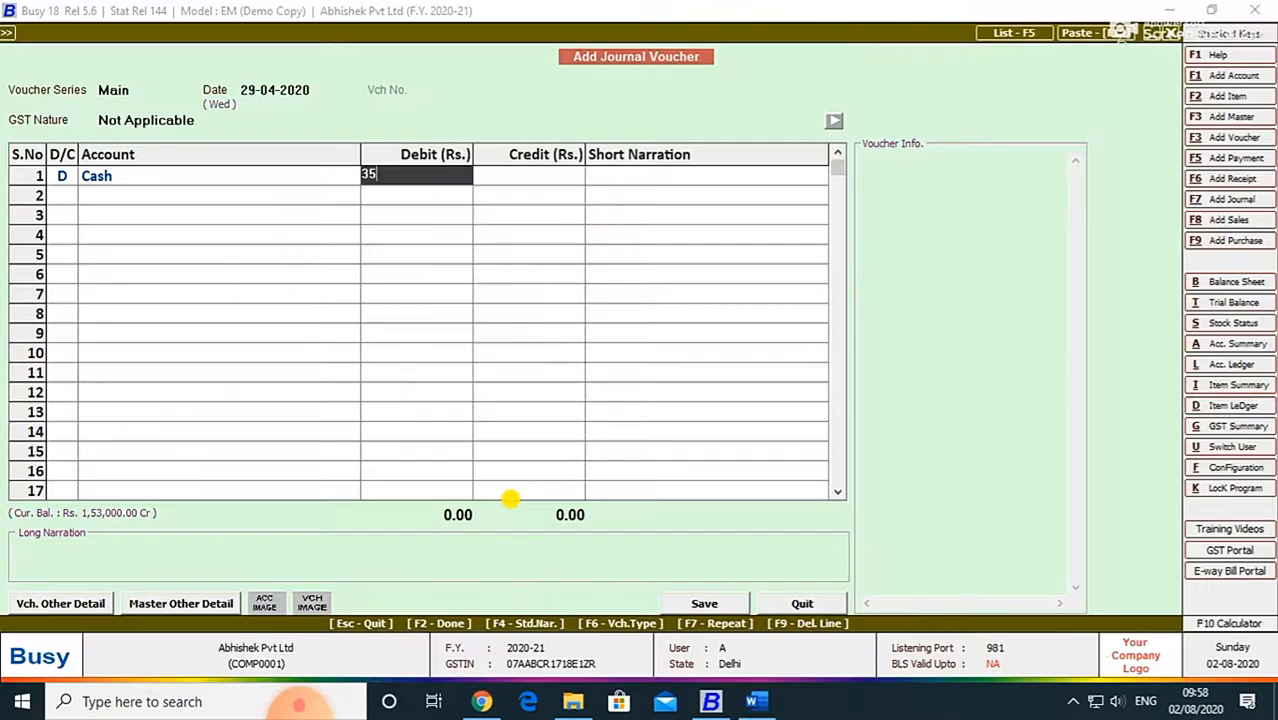
{"action": "type", "text": ",000"}
{"action": "key", "text": "Return"}
{"action": "key", "text": "Return"}
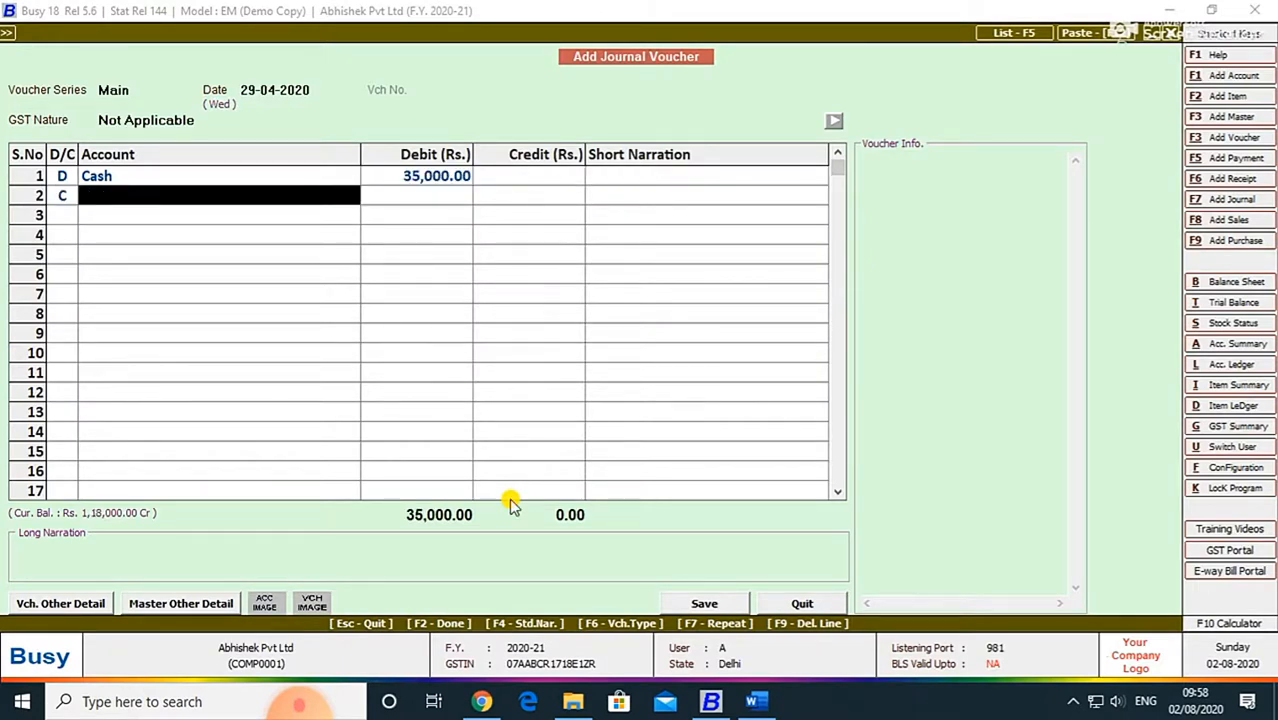
Credit Furniture & Fixture with 35,000, save the 29-04-2020 voucher and leave journal voucher entry.
{"action": "type", "text": "f"}
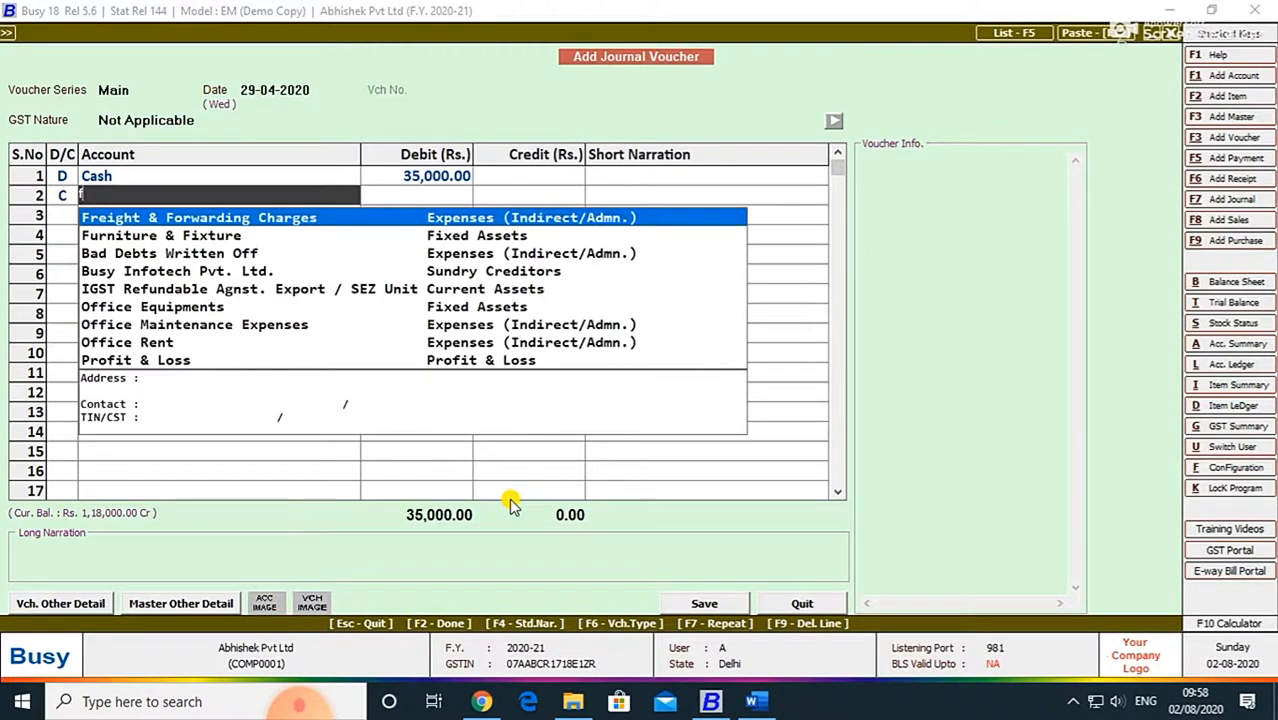
{"action": "key", "text": "Down"}
{"action": "key", "text": "Return"}
{"action": "key", "text": "Return"}
{"action": "key", "text": "Return"}
{"action": "key", "text": "Return"}
{"action": "key", "text": "Return"}
{"action": "key", "text": "Return"}
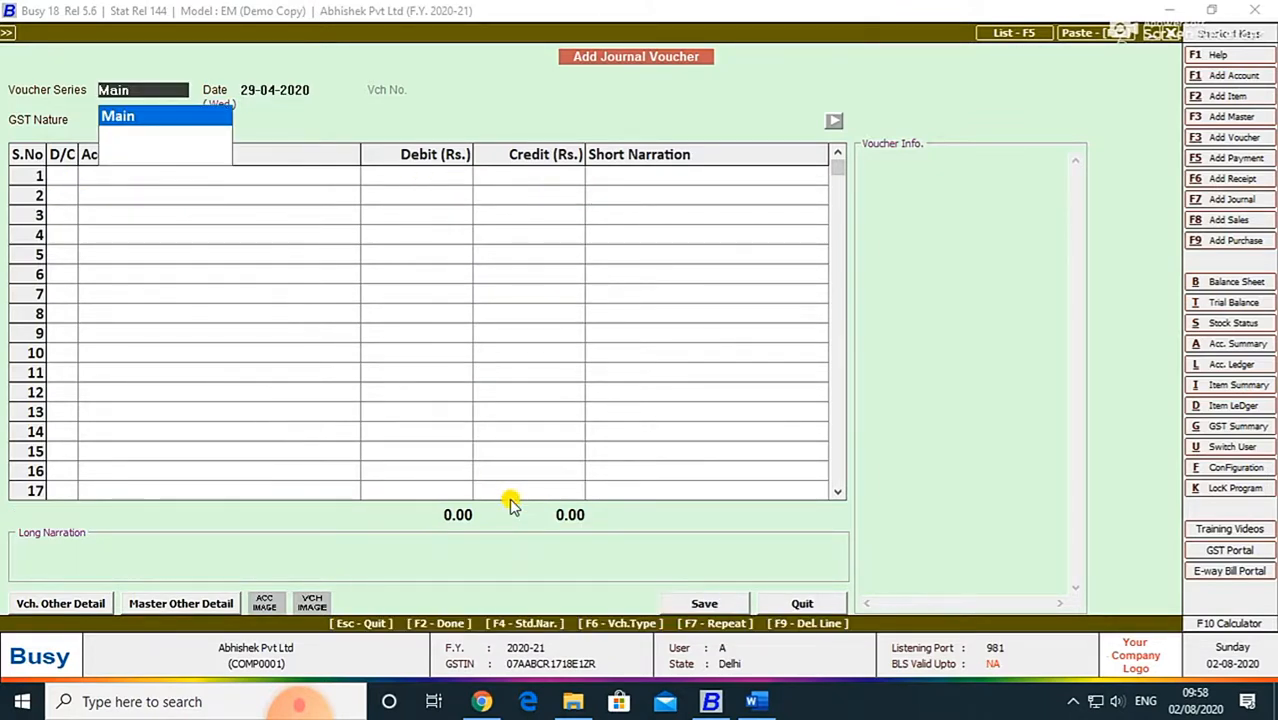
{"action": "key", "text": "Return"}
{"action": "key", "text": "Escape"}
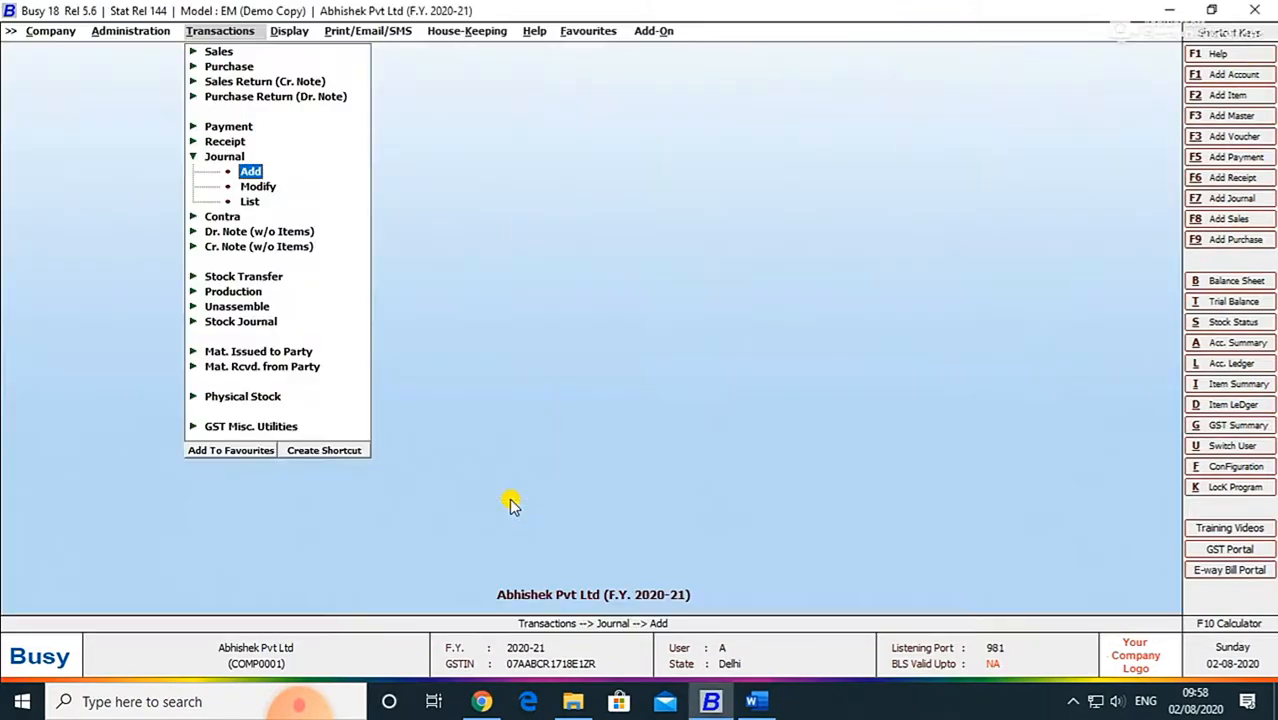
{"action": "key", "text": "Escape"}
Open the options for the Income Tax Act depreciation chart.
{"action": "key", "text": "Right"}
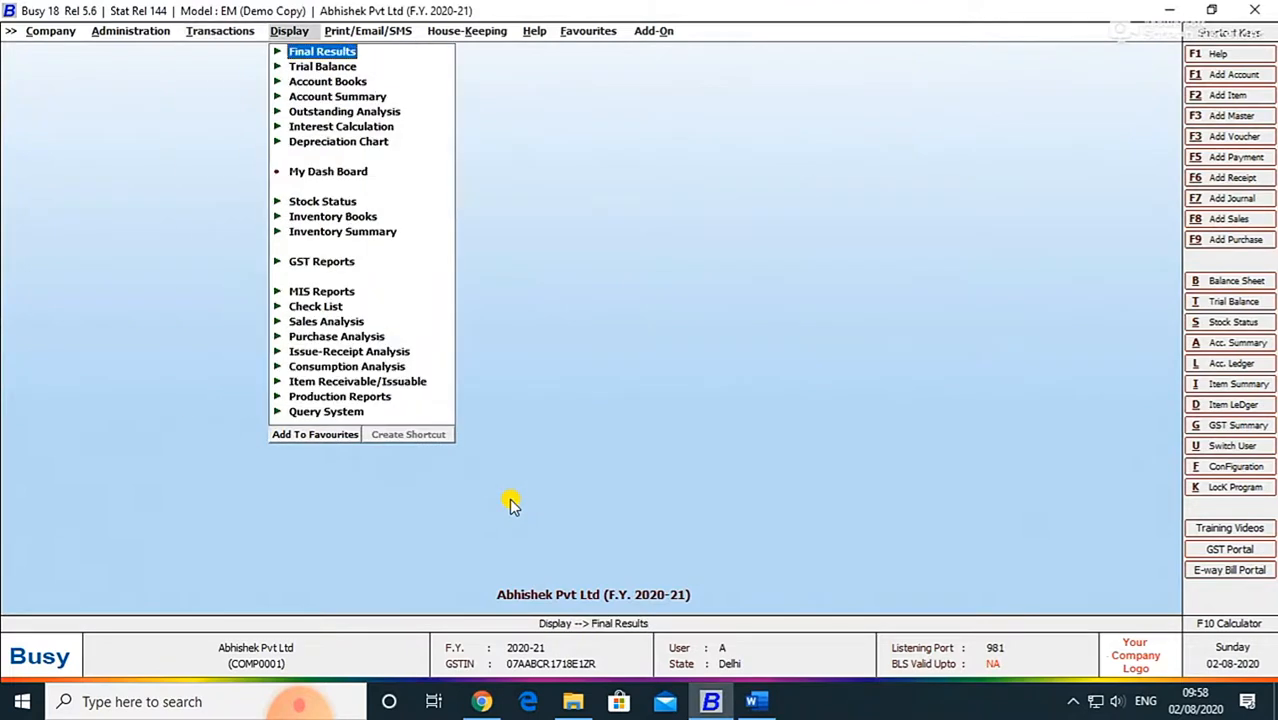
{"action": "key", "text": "Down"}
{"action": "key", "text": "Down"}
{"action": "key", "text": "Down"}
{"action": "key", "text": "Down"}
{"action": "key", "text": "Down"}
{"action": "key", "text": "Return"}
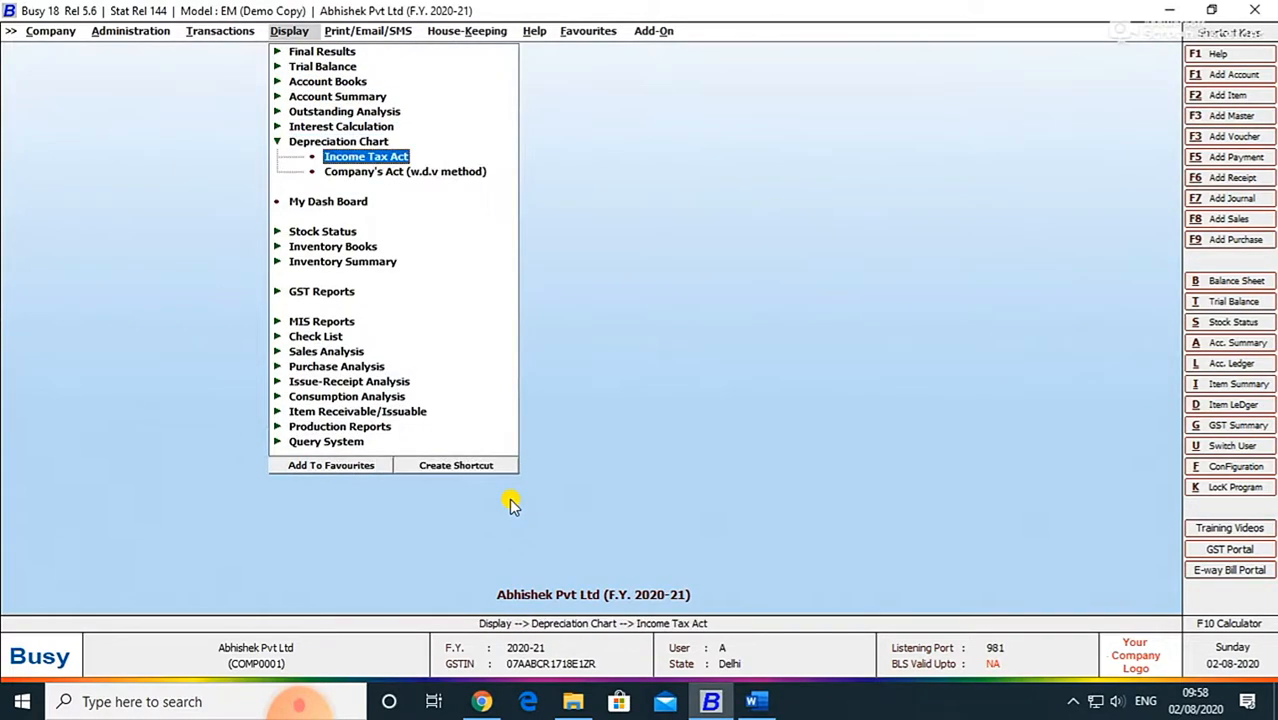
{"action": "key", "text": "Down"}
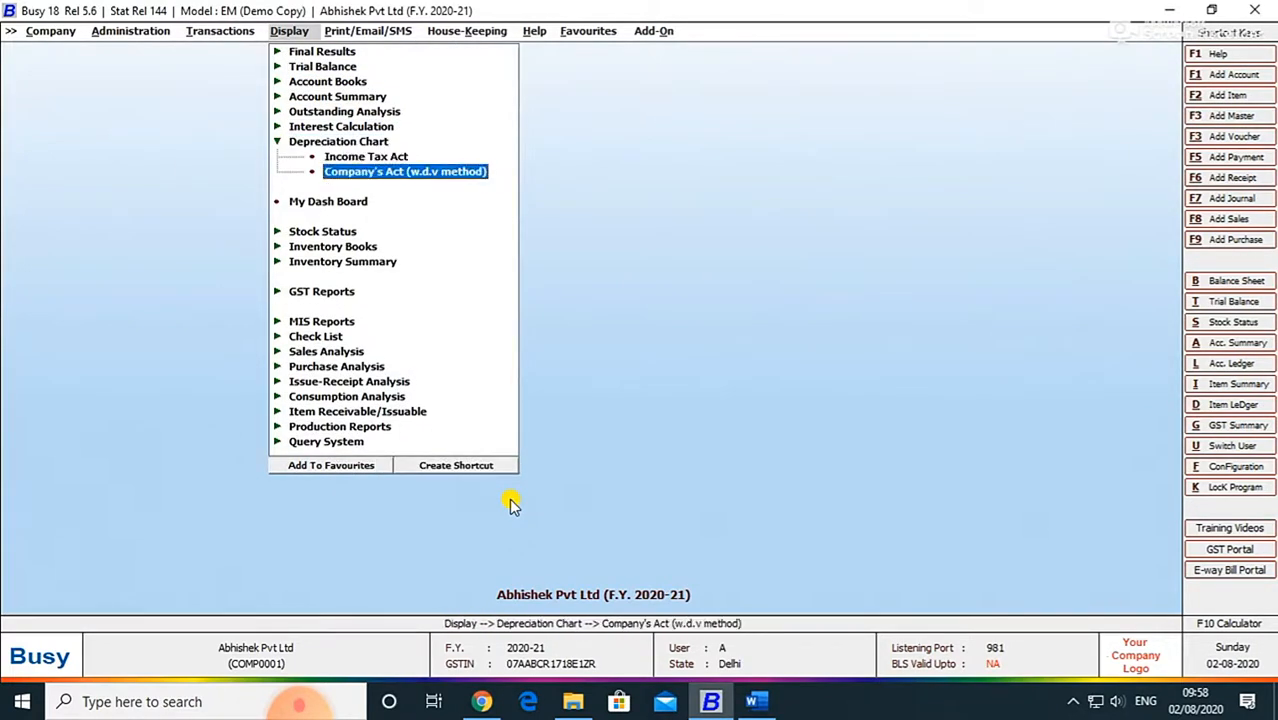
{"action": "key", "text": "Up"}
{"action": "key", "text": "Return"}
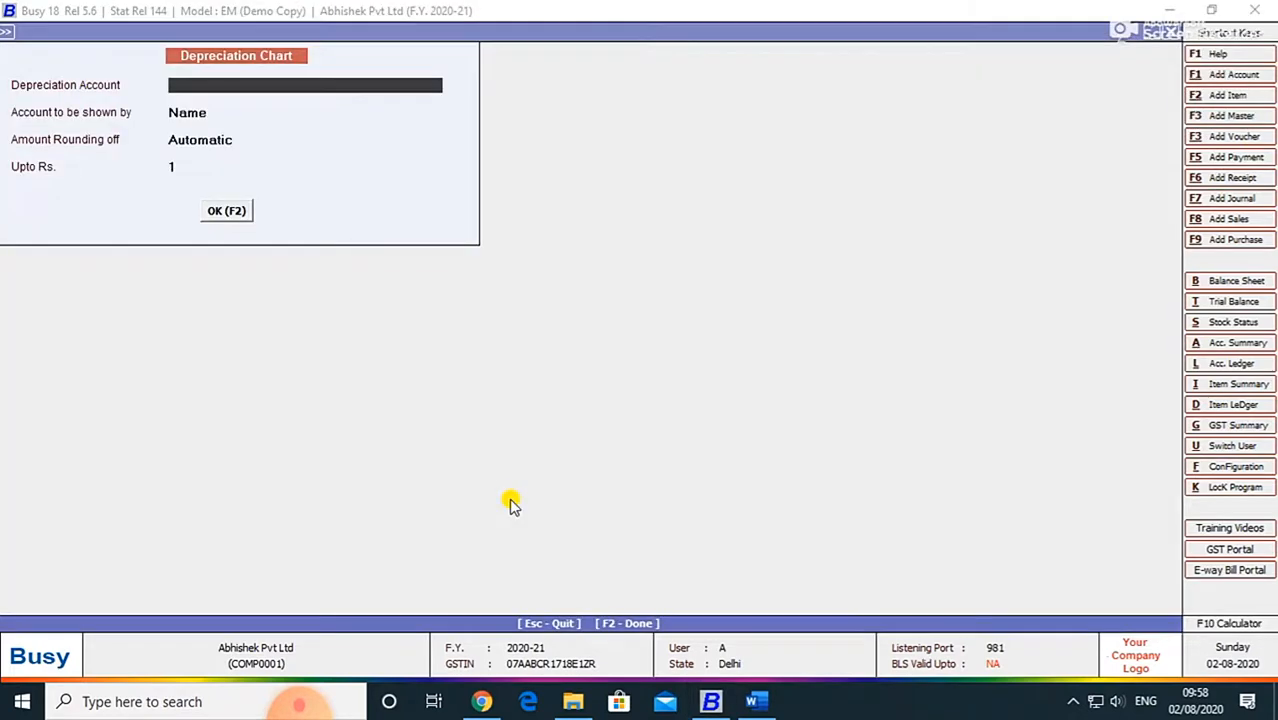
Generate the depreciation chart with Furniture & Fixture as depreciation account, shown by Name, with Automatic rounding up to Rs. 1.
{"action": "type", "text": "f"}
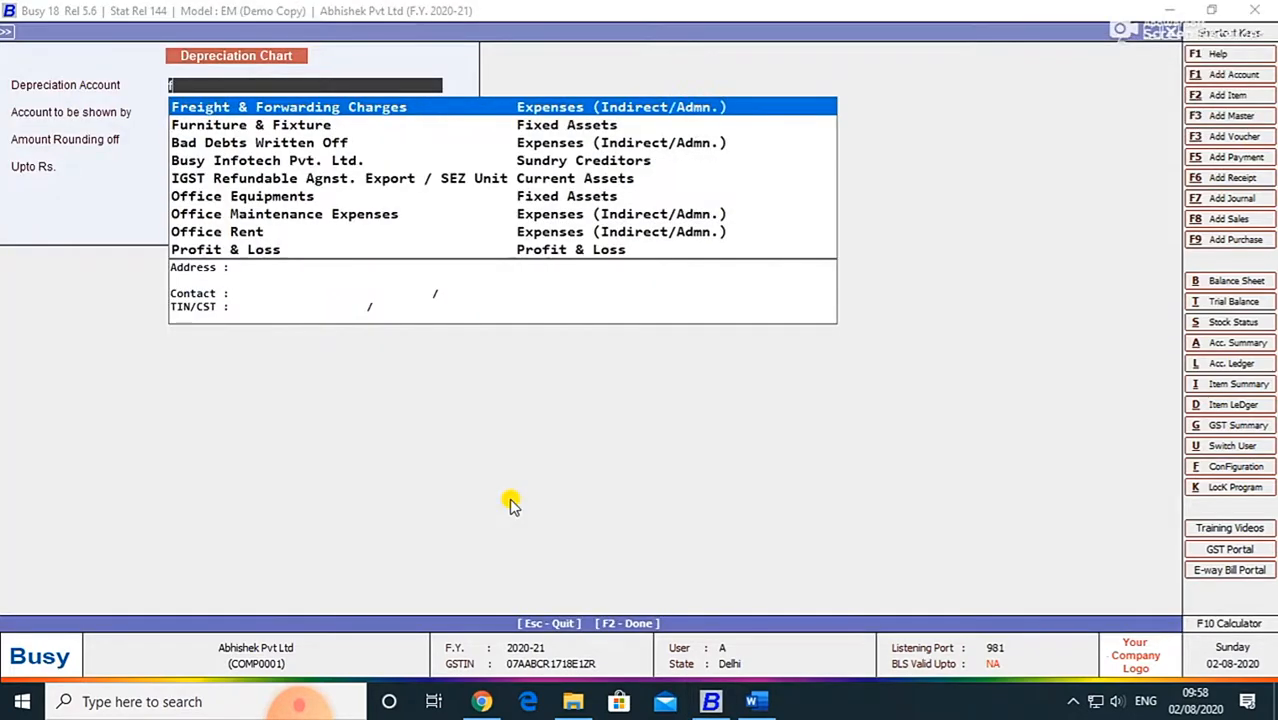
{"action": "key", "text": "Down"}
{"action": "key", "text": "Return"}
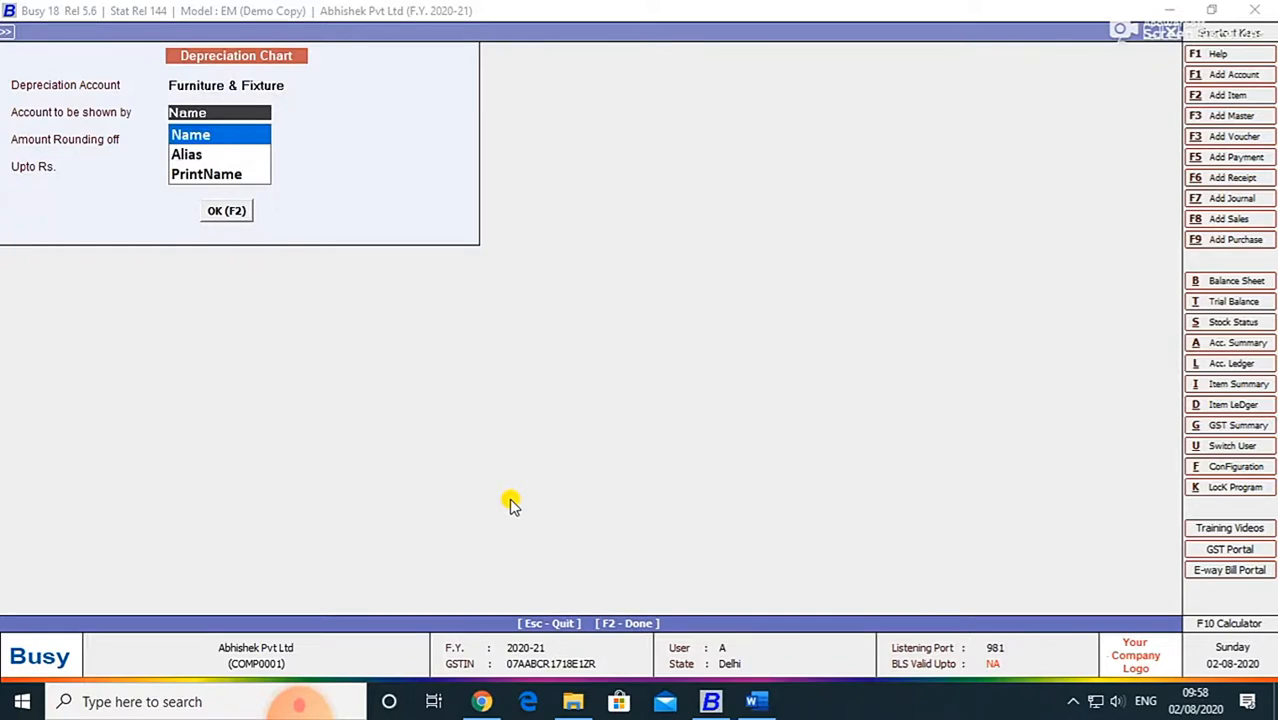
{"action": "key", "text": "Return"}
{"action": "key", "text": "Return"}
{"action": "key", "text": "Return"}
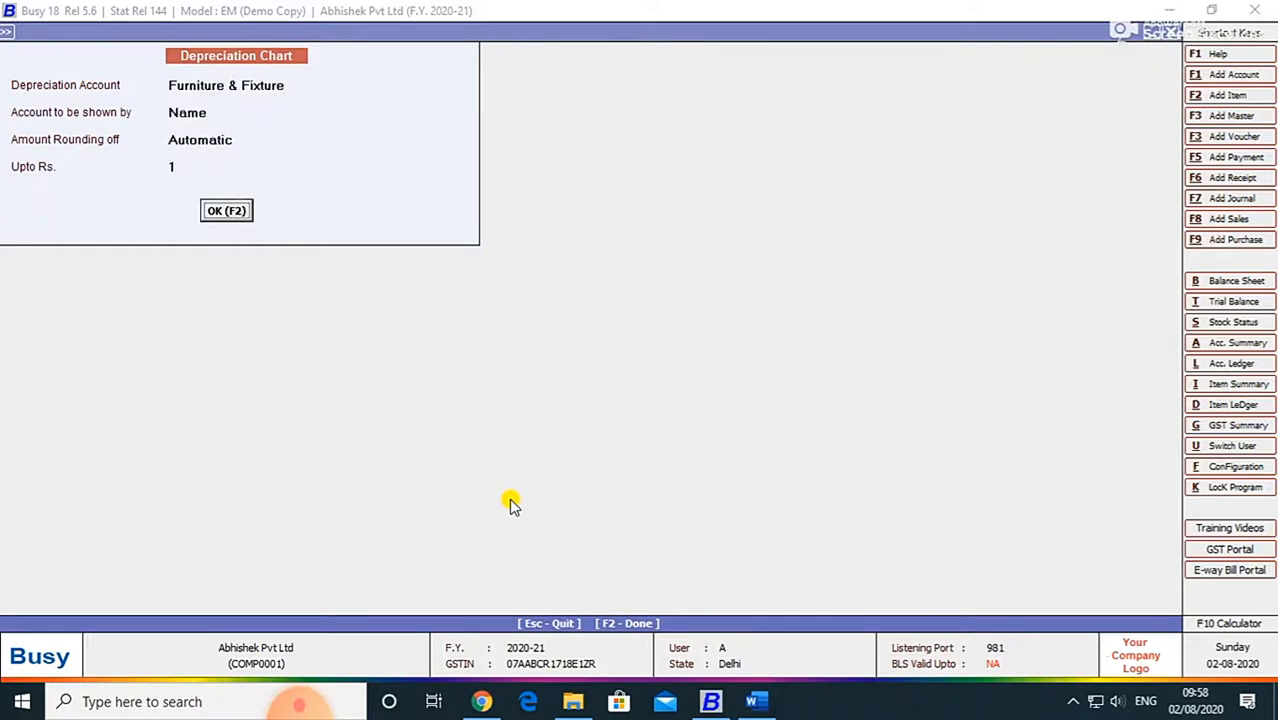
{"action": "key", "text": "Return"}
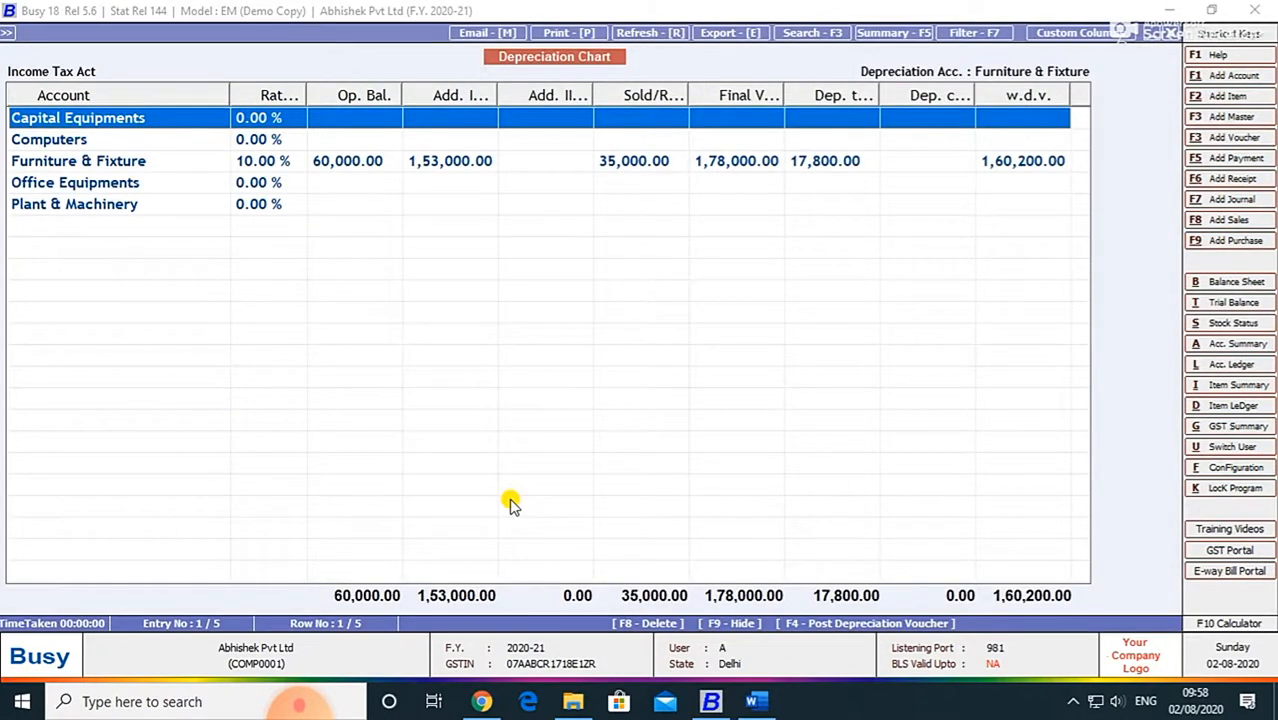
View the account ledger and account master of Furniture & Fixture from the depreciation chart.
{"action": "key", "text": "Down"}
{"action": "key", "text": "Down"}
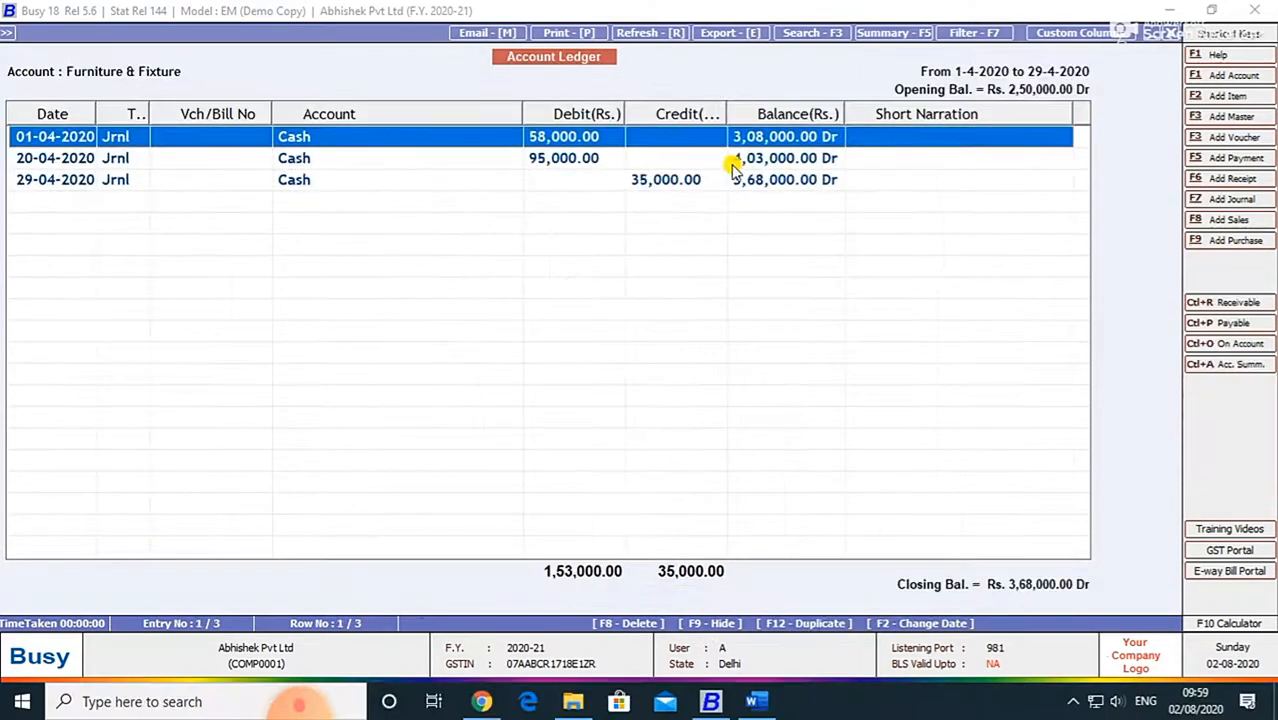
{"action": "key", "text": "Escape"}
{"action": "key", "text": "Up"}
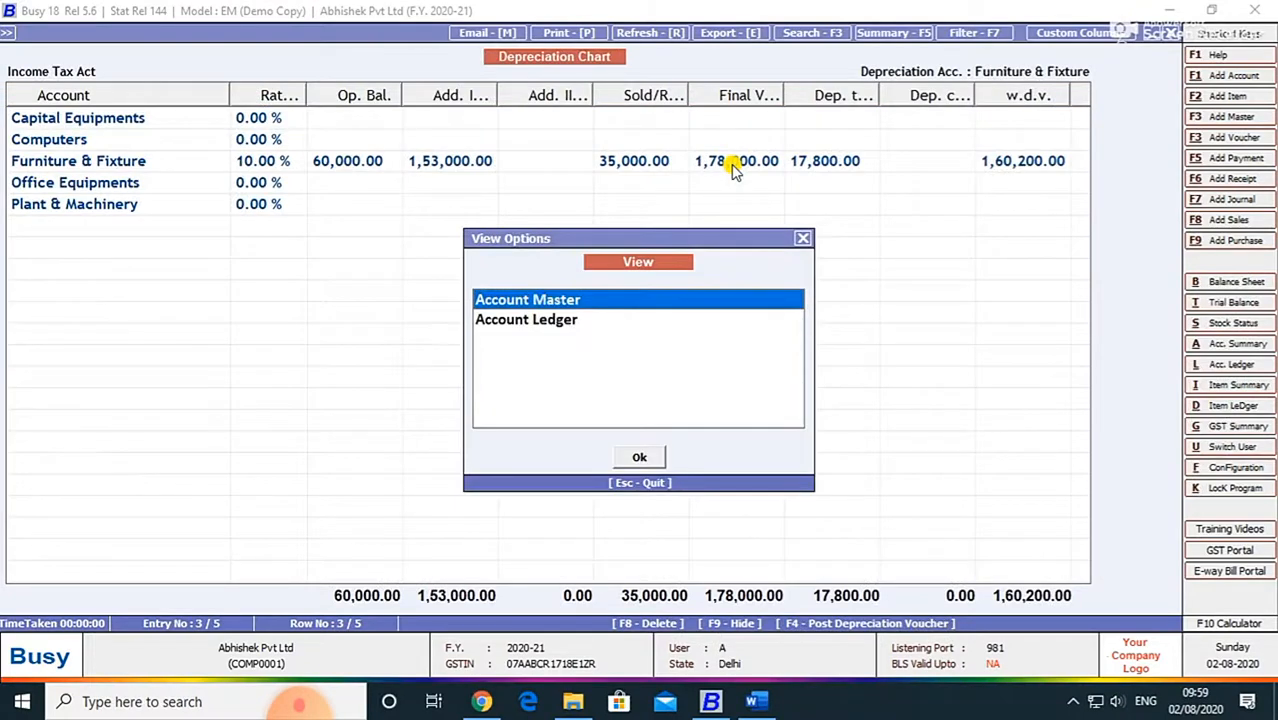
{"action": "key", "text": "Return"}
{"action": "key", "text": "Escape"}
Review the April 2020 purchase and sale entries in the Furniture & Fixture ledger and return to the depreciation chart.
{"action": "key", "text": "Down"}
{"action": "key", "text": "Return"}
{"action": "key", "text": "Down"}
{"action": "key", "text": "Down"}
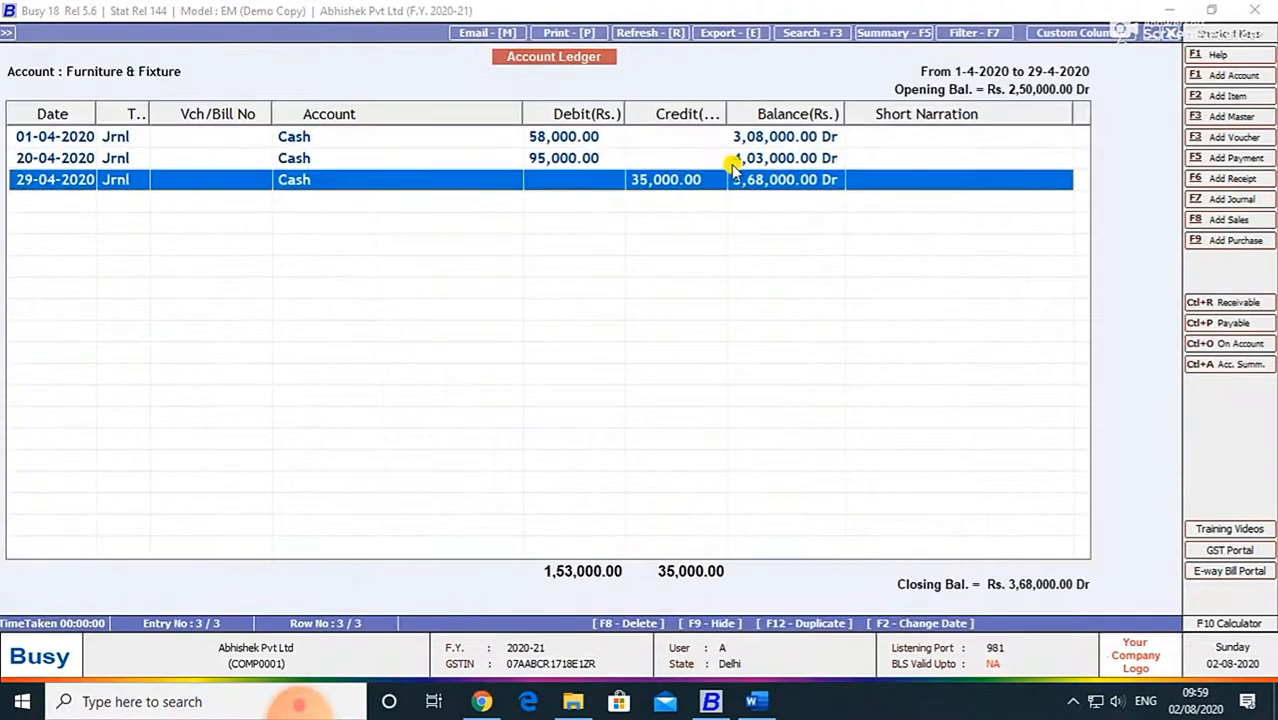
{"action": "key", "text": "Up"}
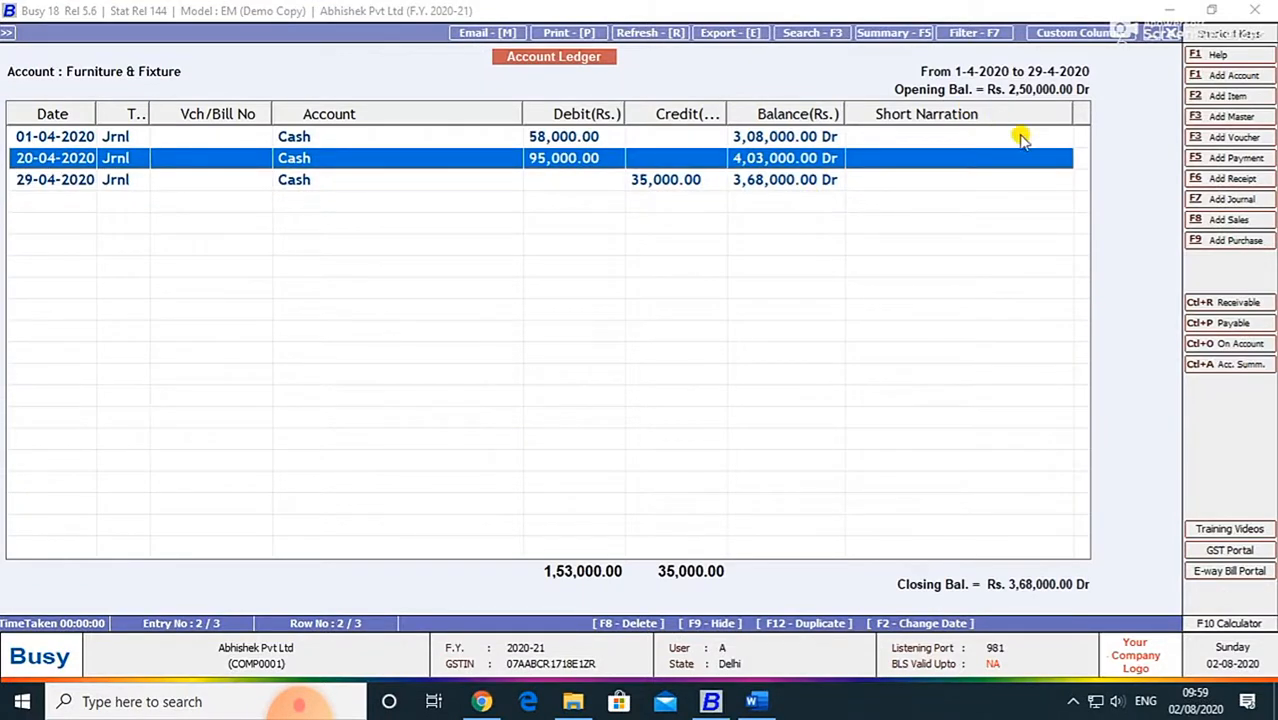
{"action": "left_click", "coordinate": [570, 136]}
{"action": "left_click", "coordinate": [571, 157]}
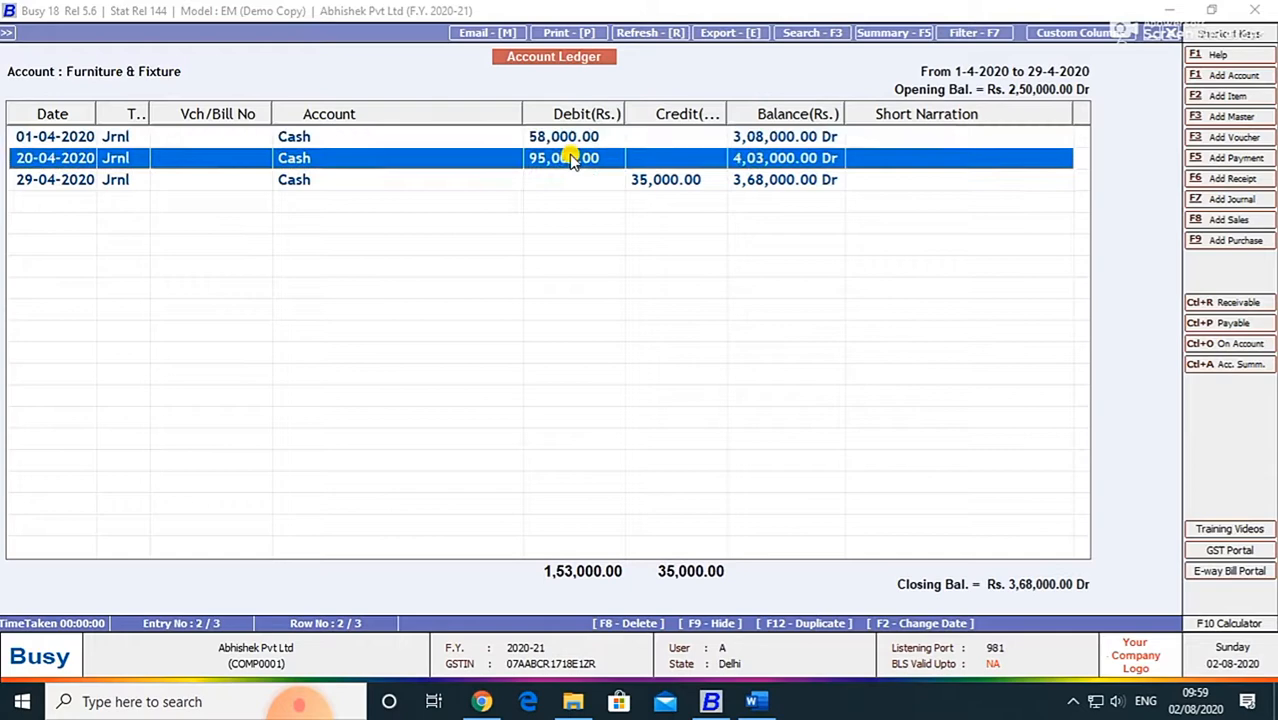
{"action": "left_click", "coordinate": [640, 179]}
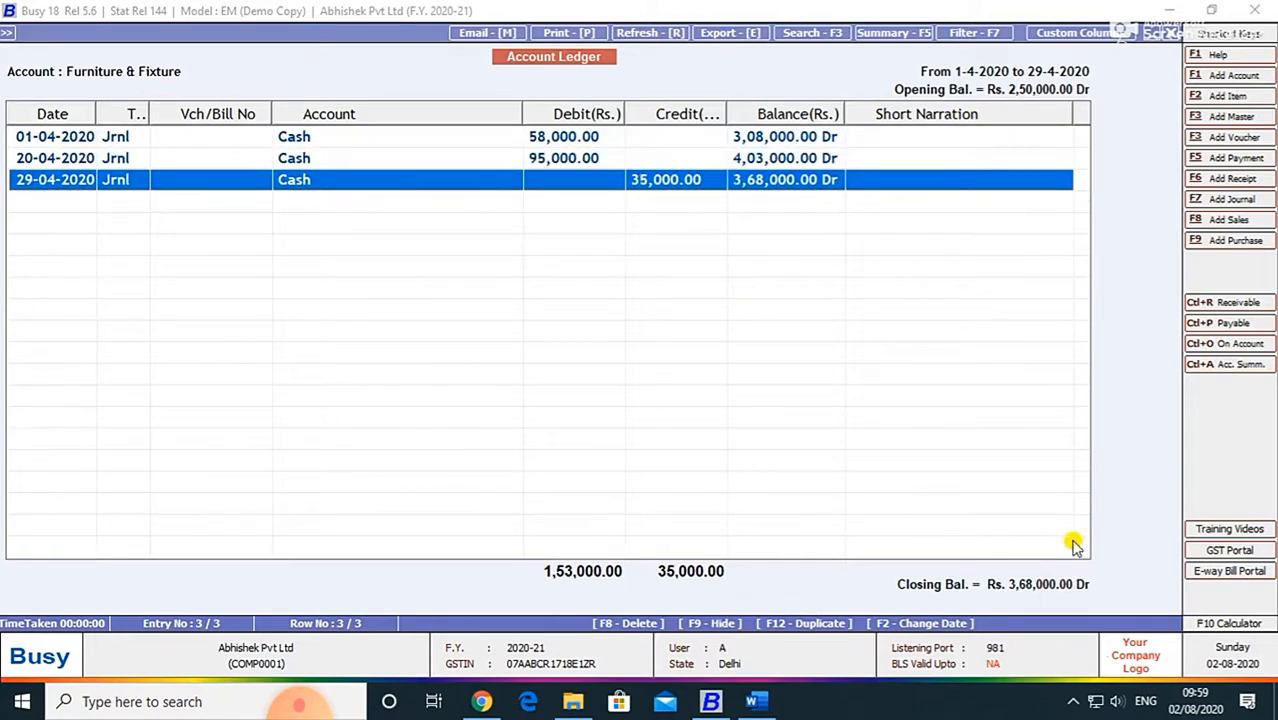
{"action": "key", "text": "Escape"}
{"action": "key", "text": "Escape"}
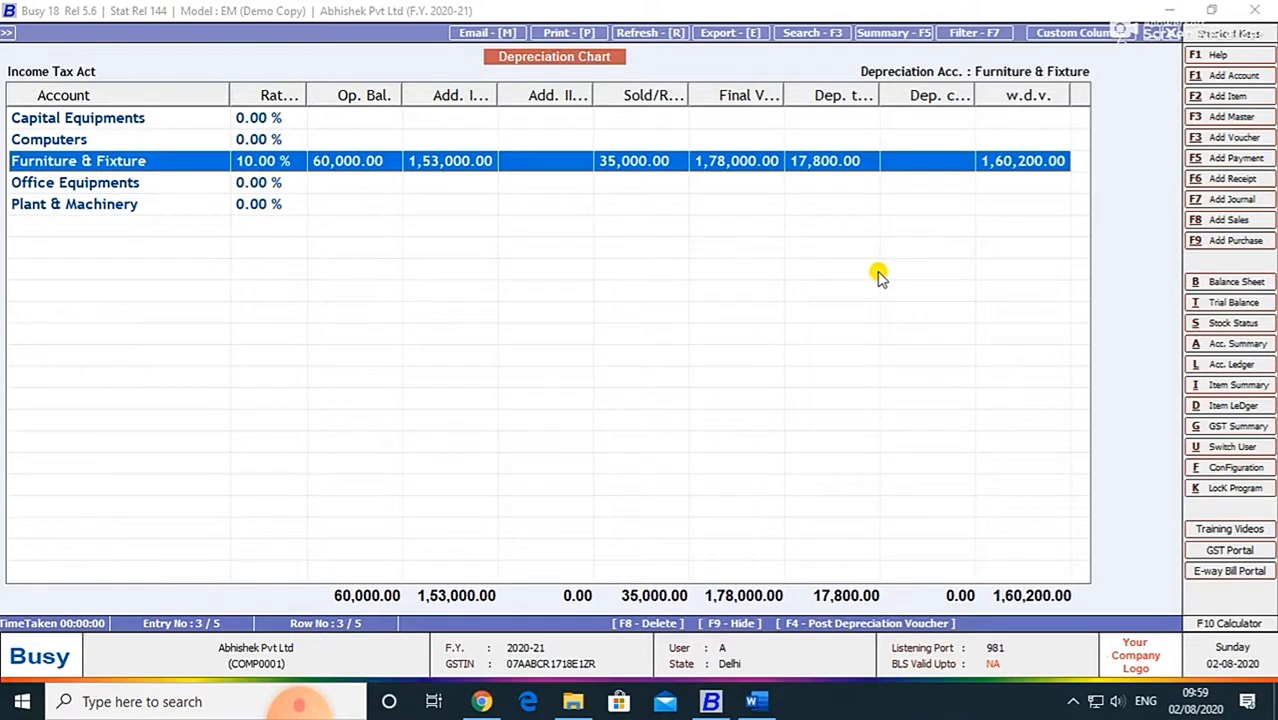
Try to post a depreciation voucher for the selected Furniture & Fixture account in the Main series, dated 31-03-2021.
{"action": "key", "text": "F4"}
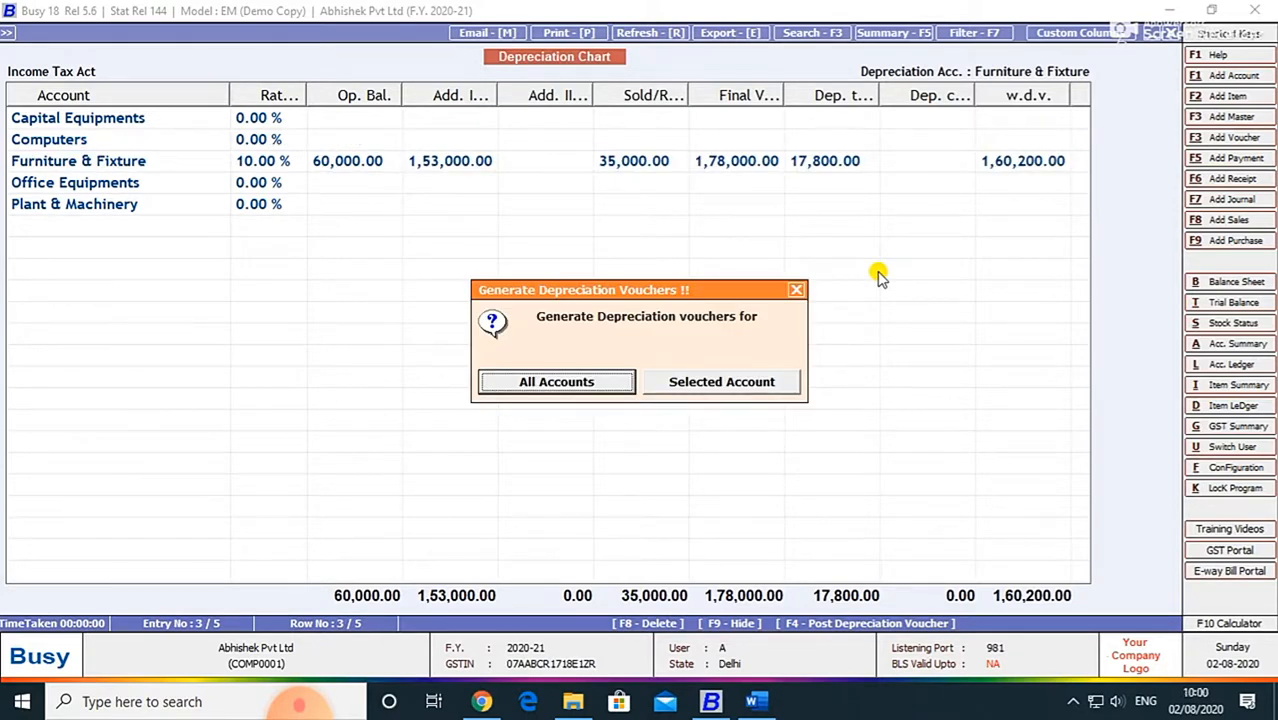
{"action": "key", "text": "Right"}
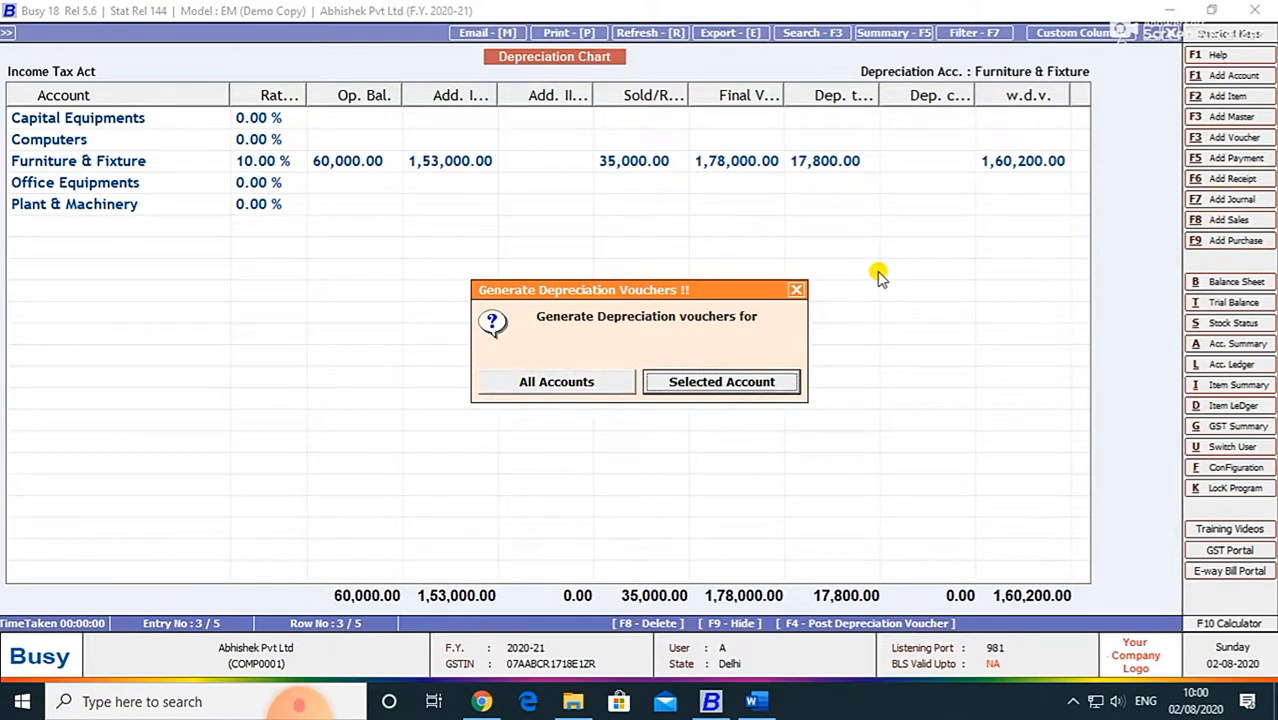
{"action": "key", "text": "Return"}
{"action": "key", "text": "Return"}
{"action": "key", "text": "Return"}
{"action": "key", "text": "Return"}
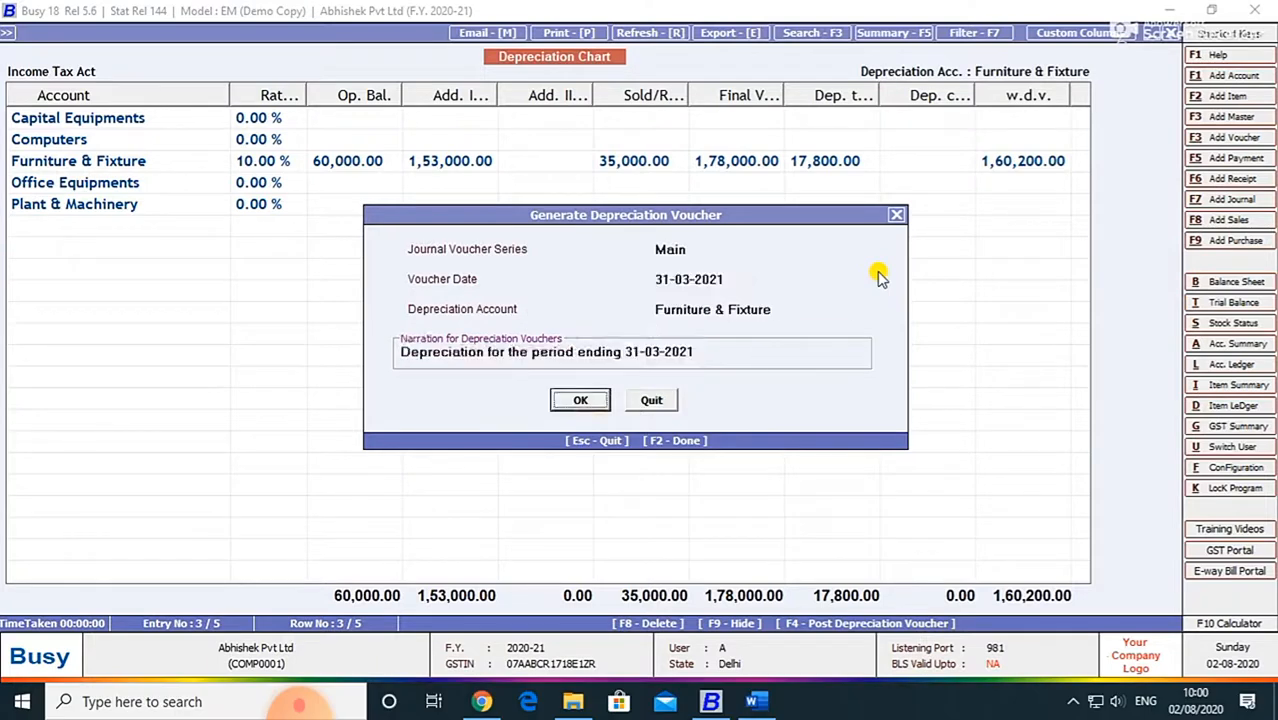
{"action": "key", "text": "Return"}
{"action": "key", "text": "Return"}
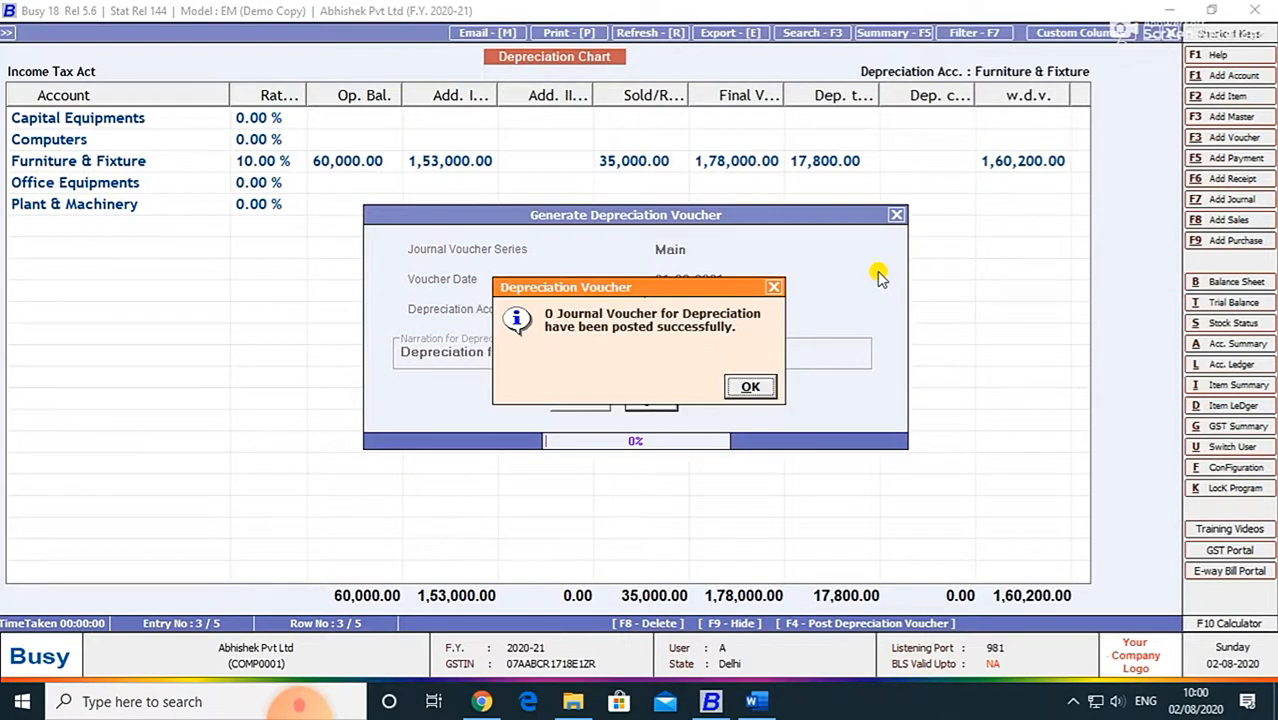
{"action": "key", "text": "Return"}
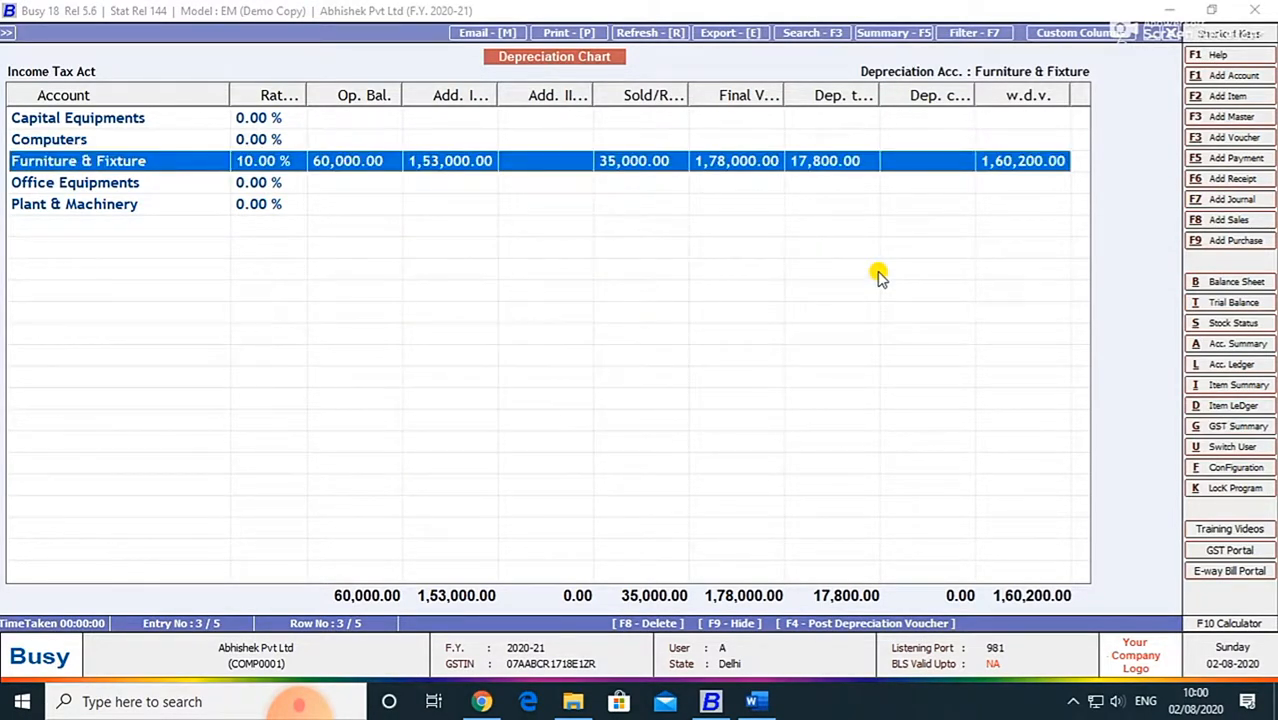
Check the Furniture & Fixture account master from the depreciation chart and return to the chart.
{"action": "key", "text": "Return"}
{"action": "key", "text": "Return"}
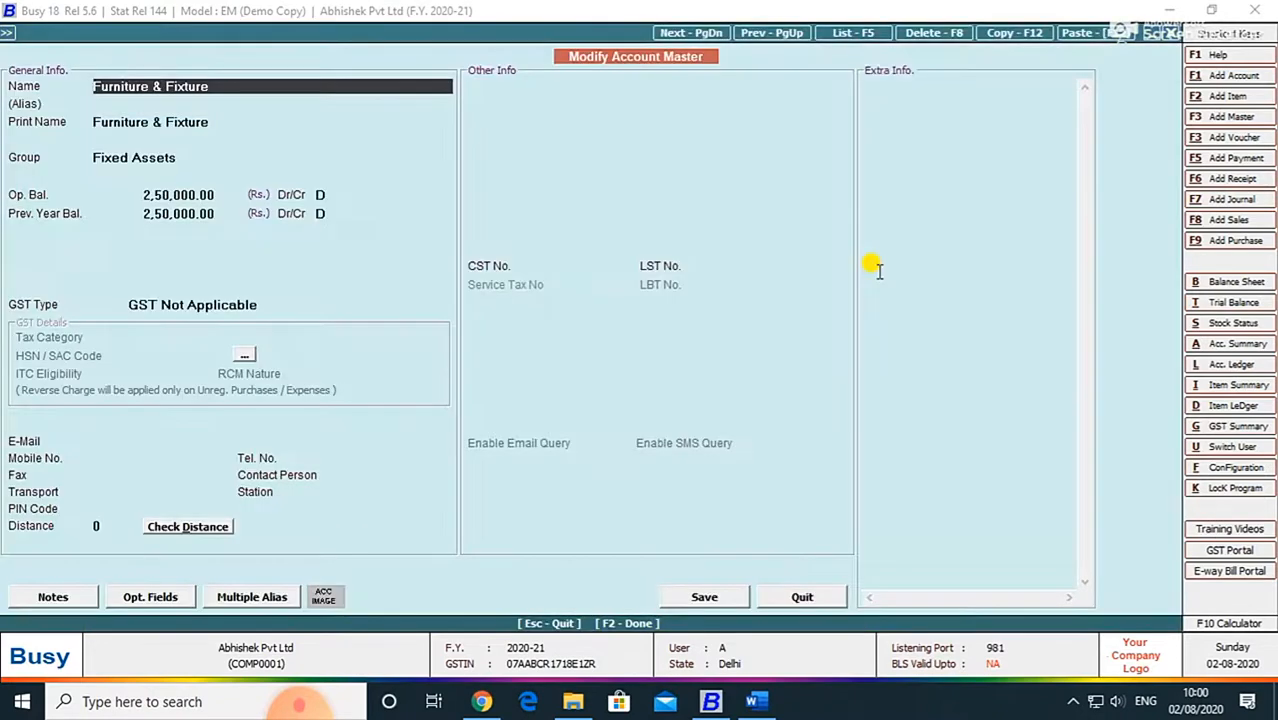
{"action": "key", "text": "Escape"}
{"action": "key", "text": "Escape"}
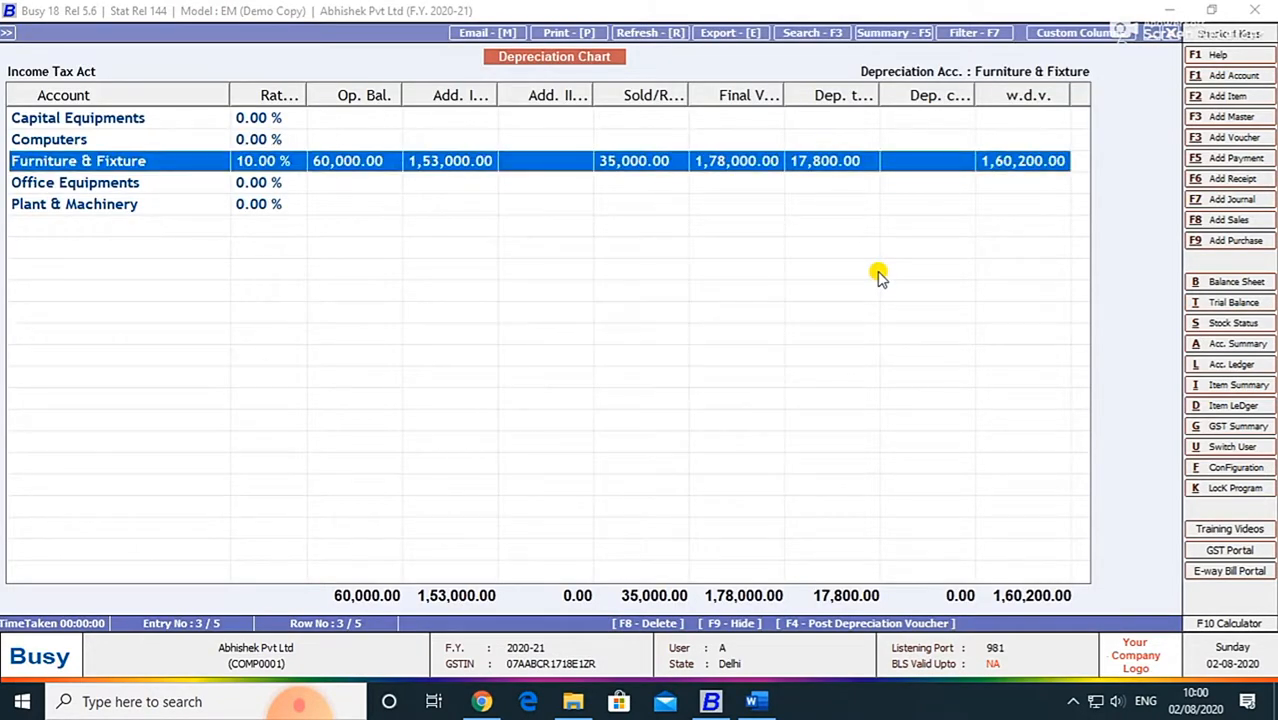
Post a depreciation voucher for the selected Furniture & Fixture account in the Main series, dated 30-04-2020.
{"action": "key", "text": "F4"}
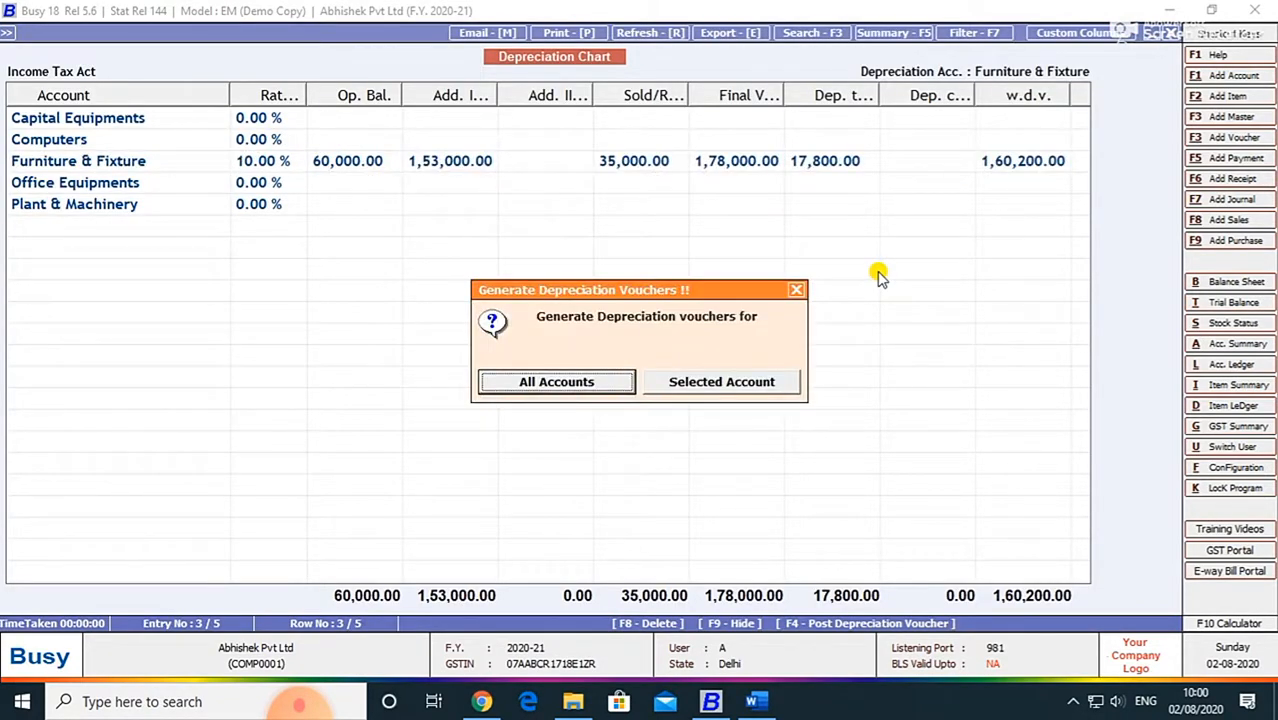
{"action": "key", "text": "Right"}
{"action": "key", "text": "Return"}
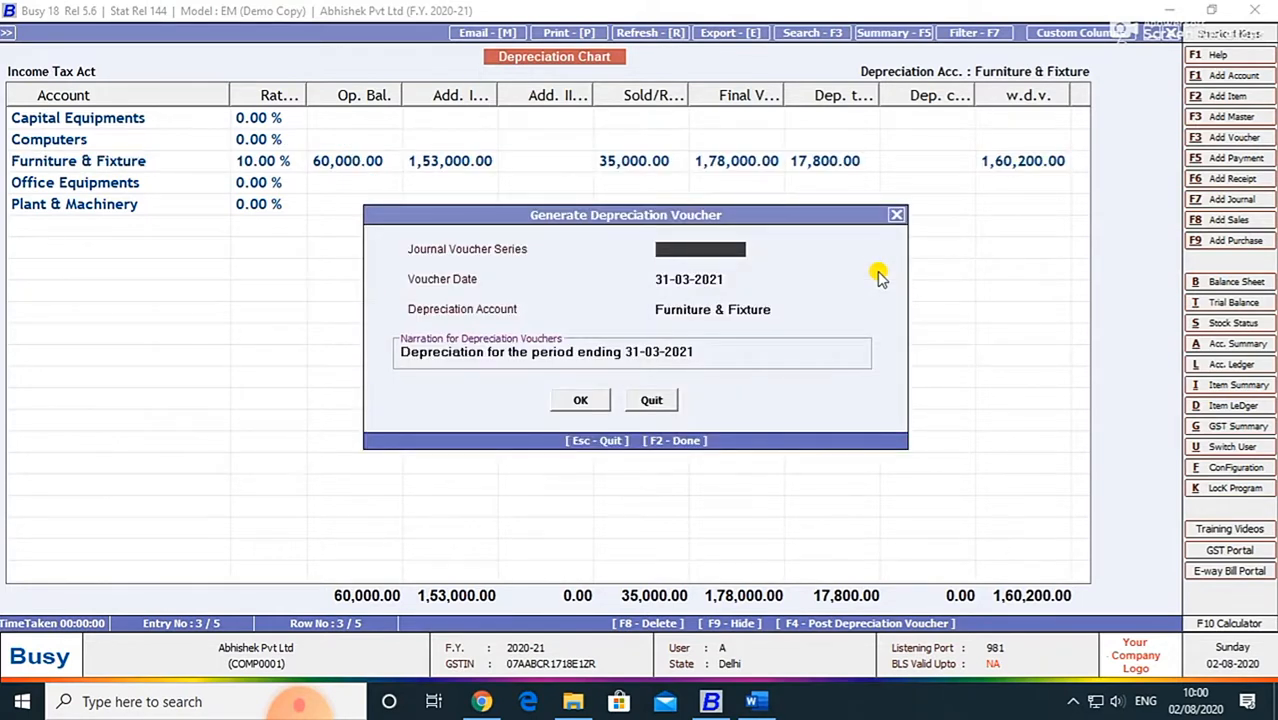
{"action": "key", "text": "Return"}
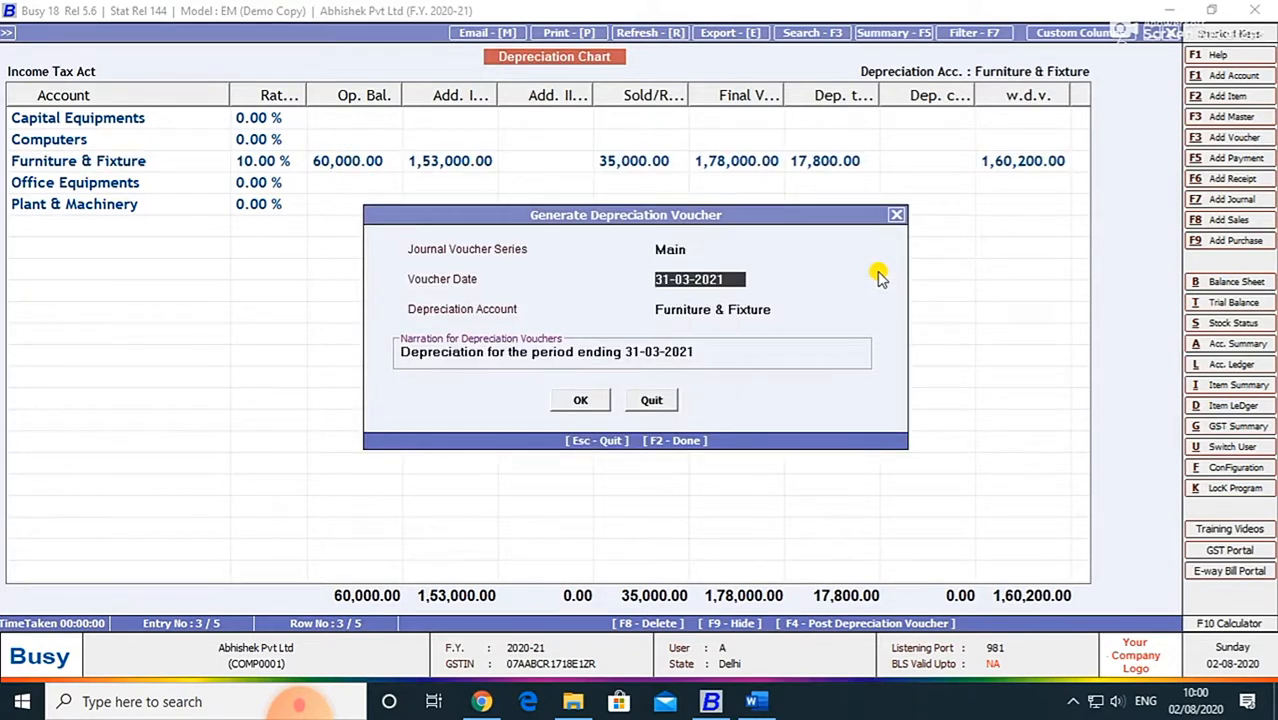
{"action": "type", "text": "30.4"}
{"action": "key", "text": "Return"}
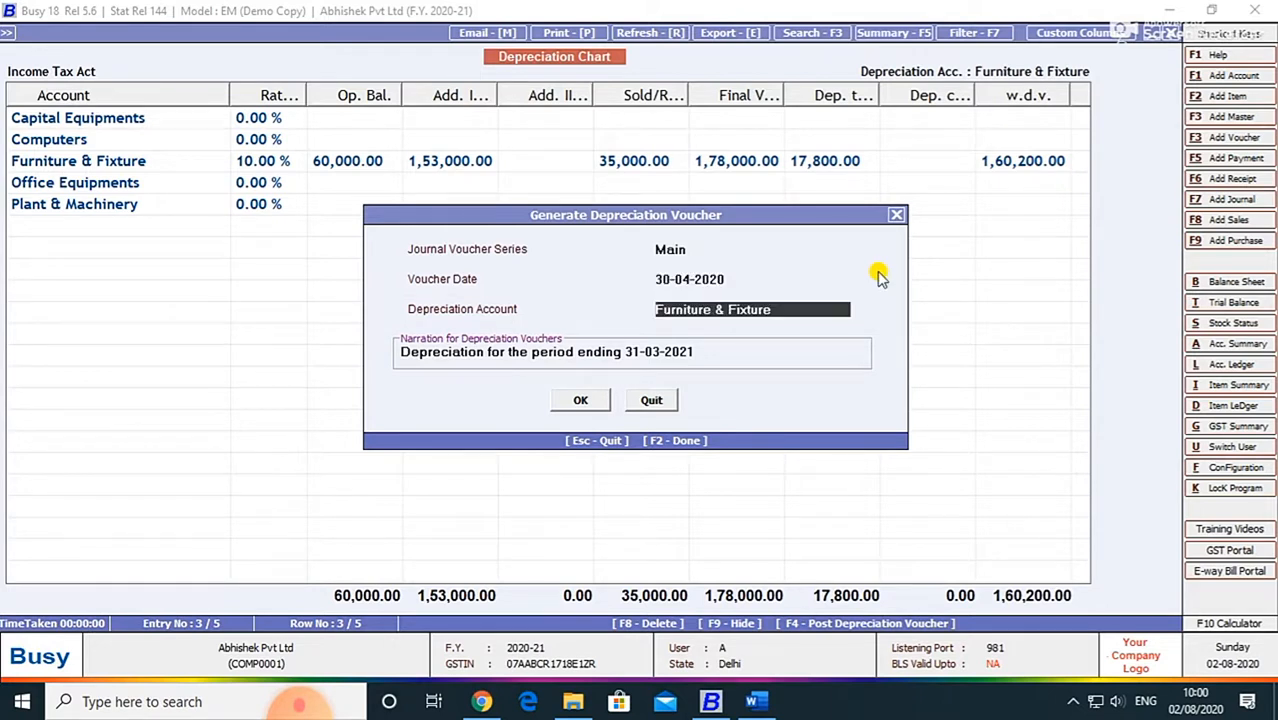
{"action": "key", "text": "Return"}
{"action": "key", "text": "Return"}
{"action": "key", "text": "Return"}
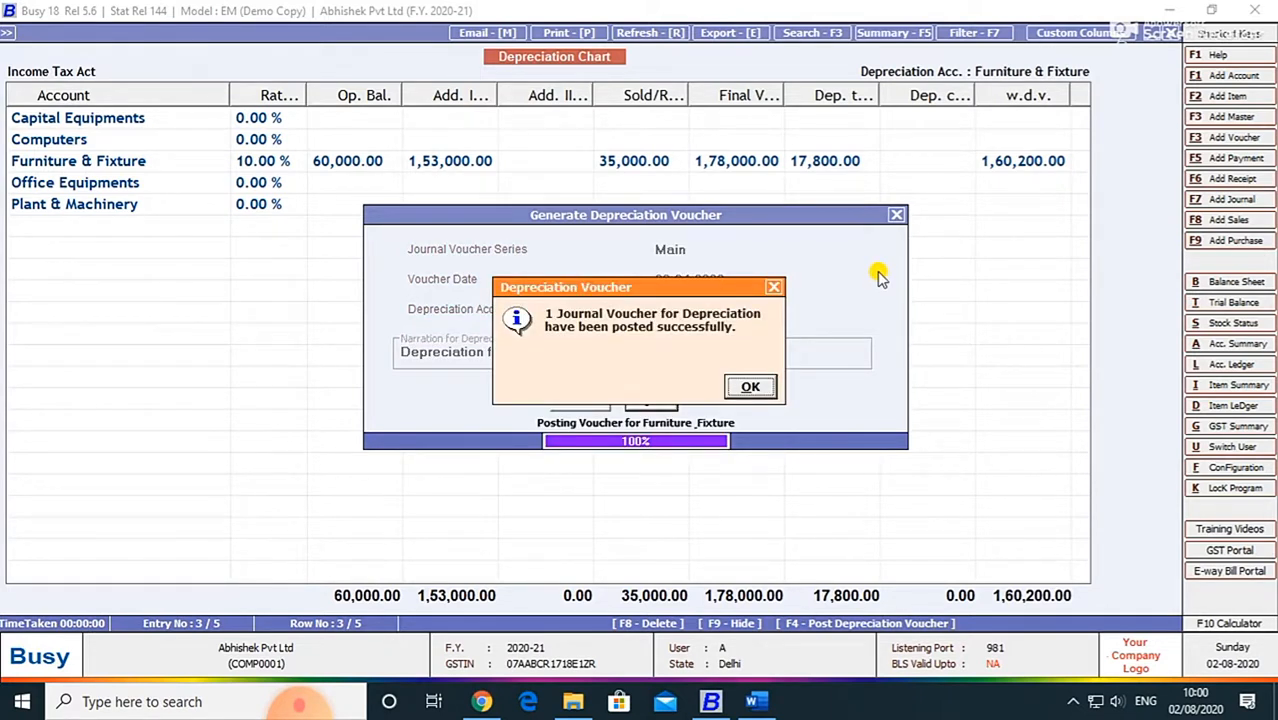
Open the Companies Act (w.d.v. method) depreciation chart for the Furniture & Fixture depreciation account, with accounts shown by Name, and select Furniture & Fixture.
{"action": "key", "text": "Return"}
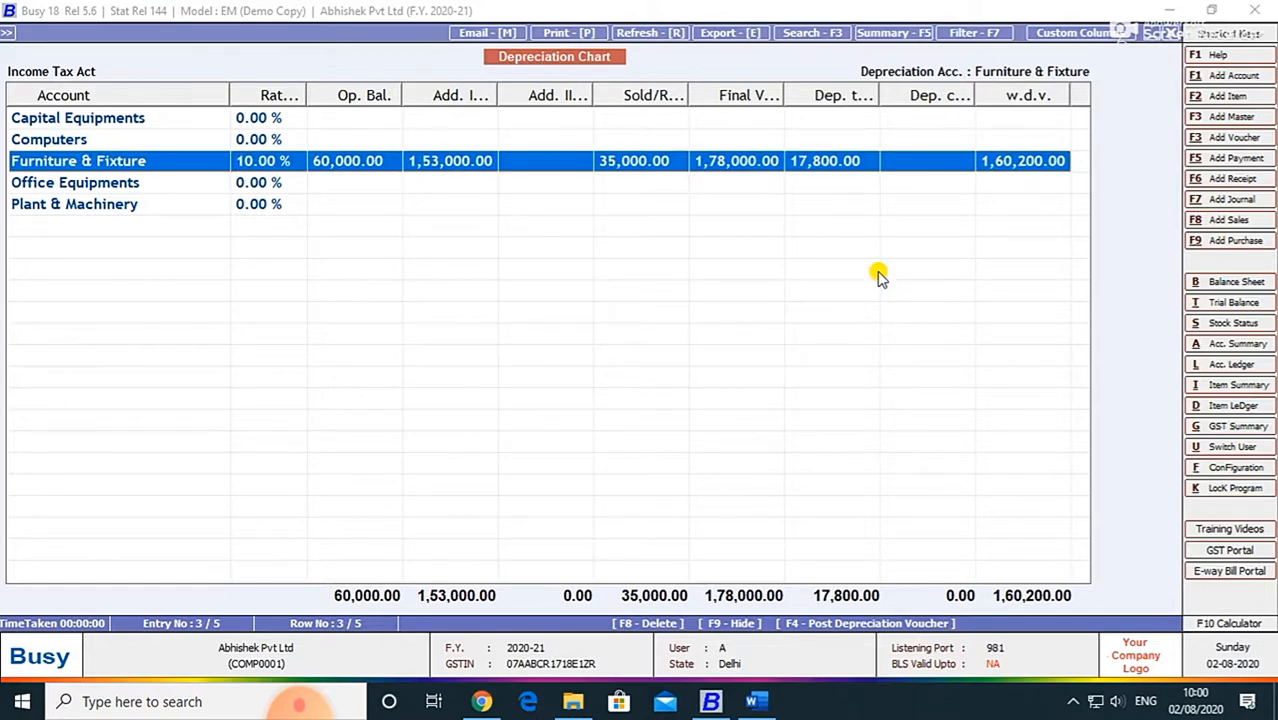
{"action": "key", "text": "Escape"}
{"action": "key", "text": "Escape"}
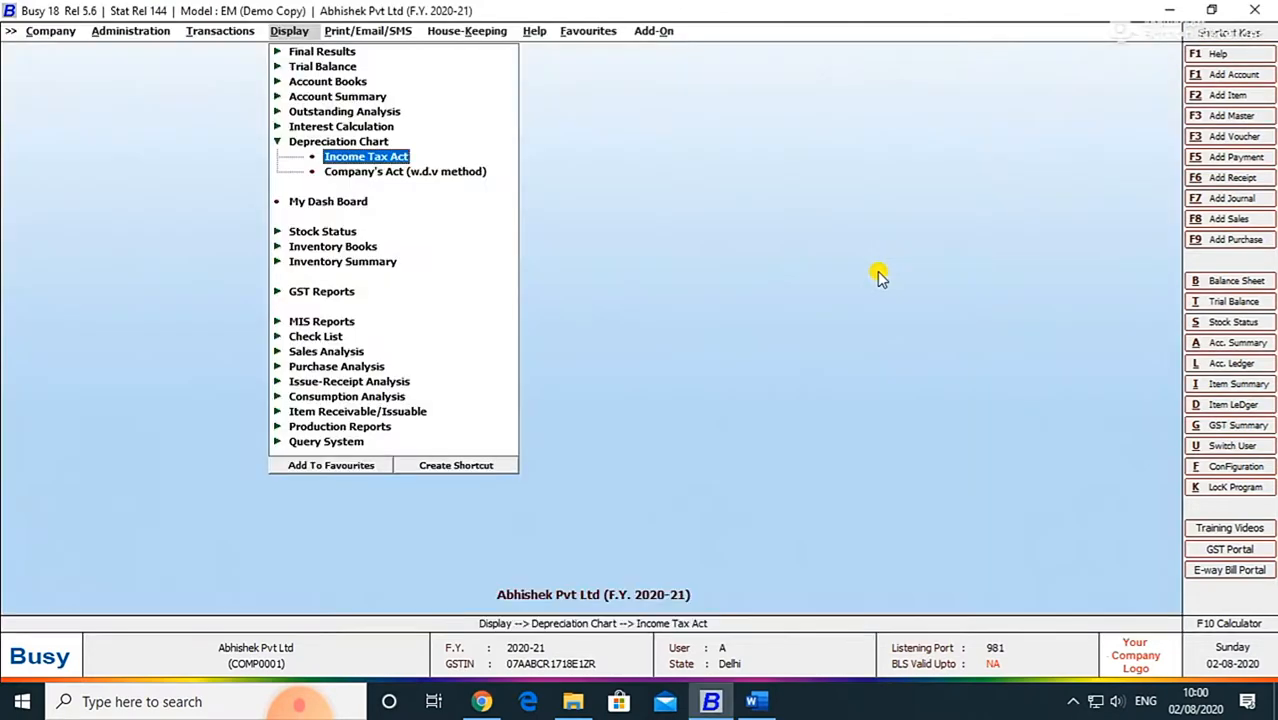
{"action": "key", "text": "Down"}
{"action": "key", "text": "Return"}
{"action": "key", "text": "Return"}
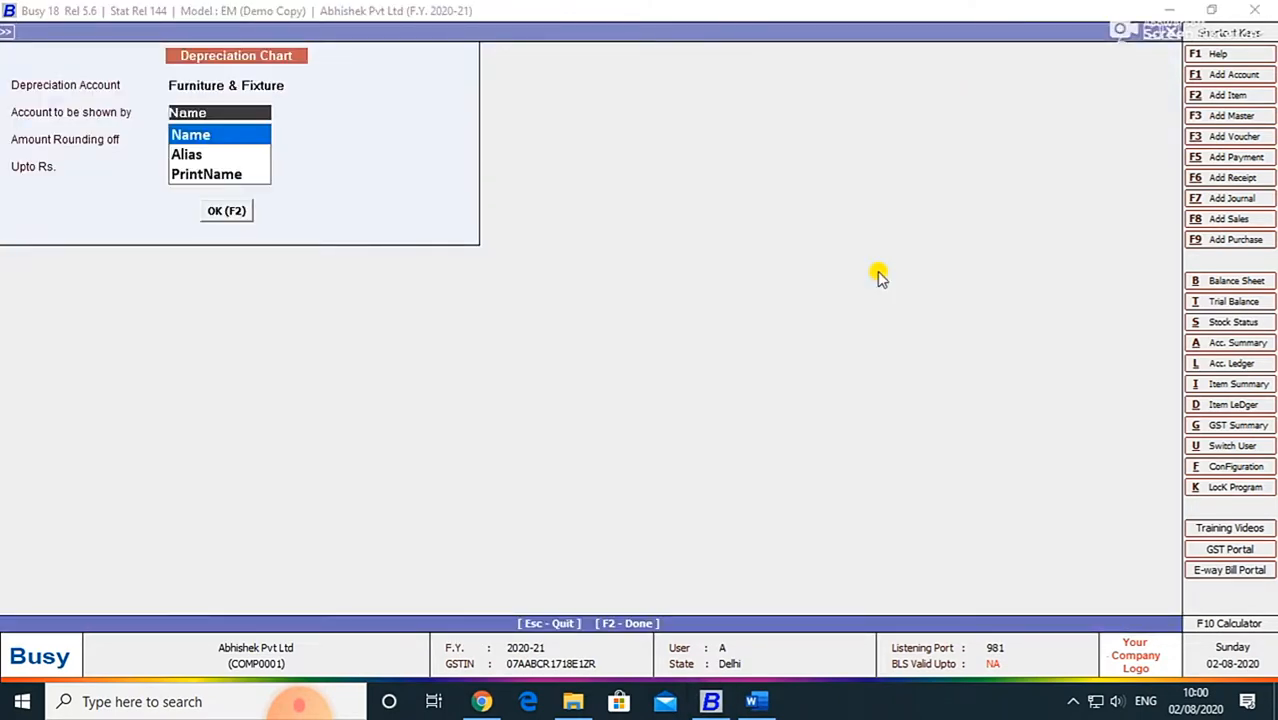
{"action": "key", "text": "Return"}
{"action": "key", "text": "Return"}
{"action": "key", "text": "Return"}
{"action": "key", "text": "Return"}
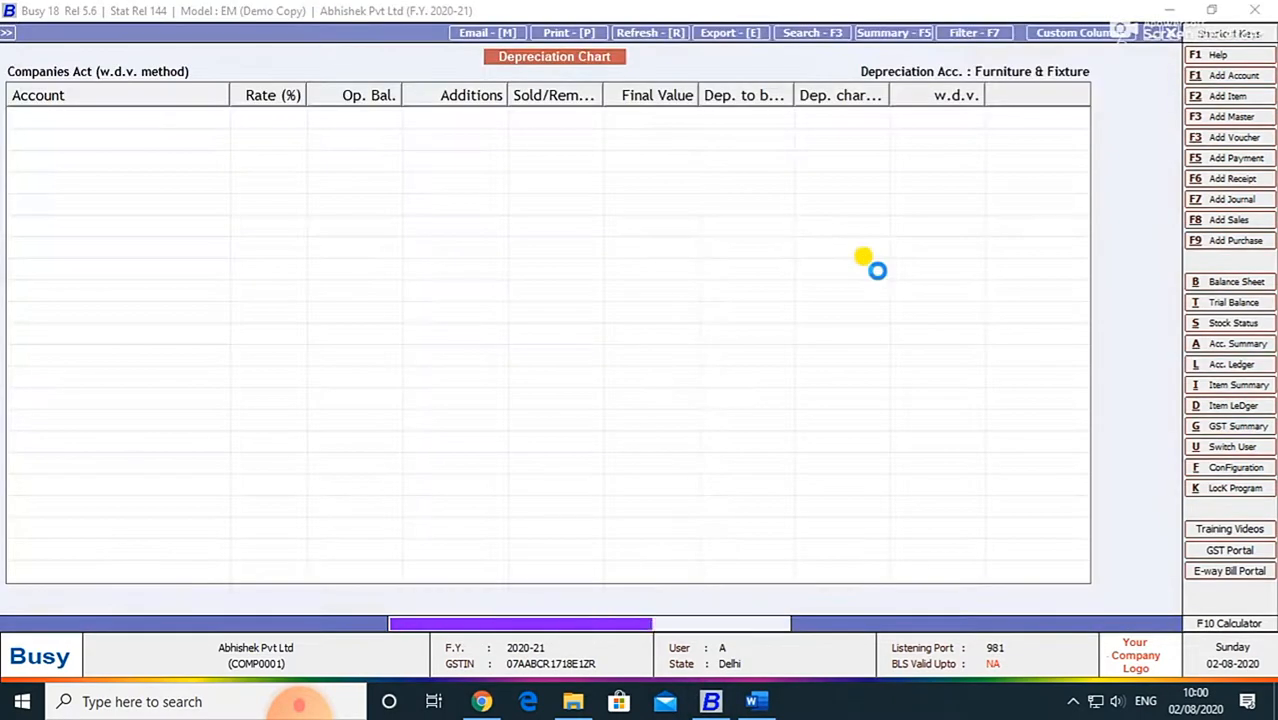
{"action": "key", "text": "Down"}
{"action": "key", "text": "Down"}
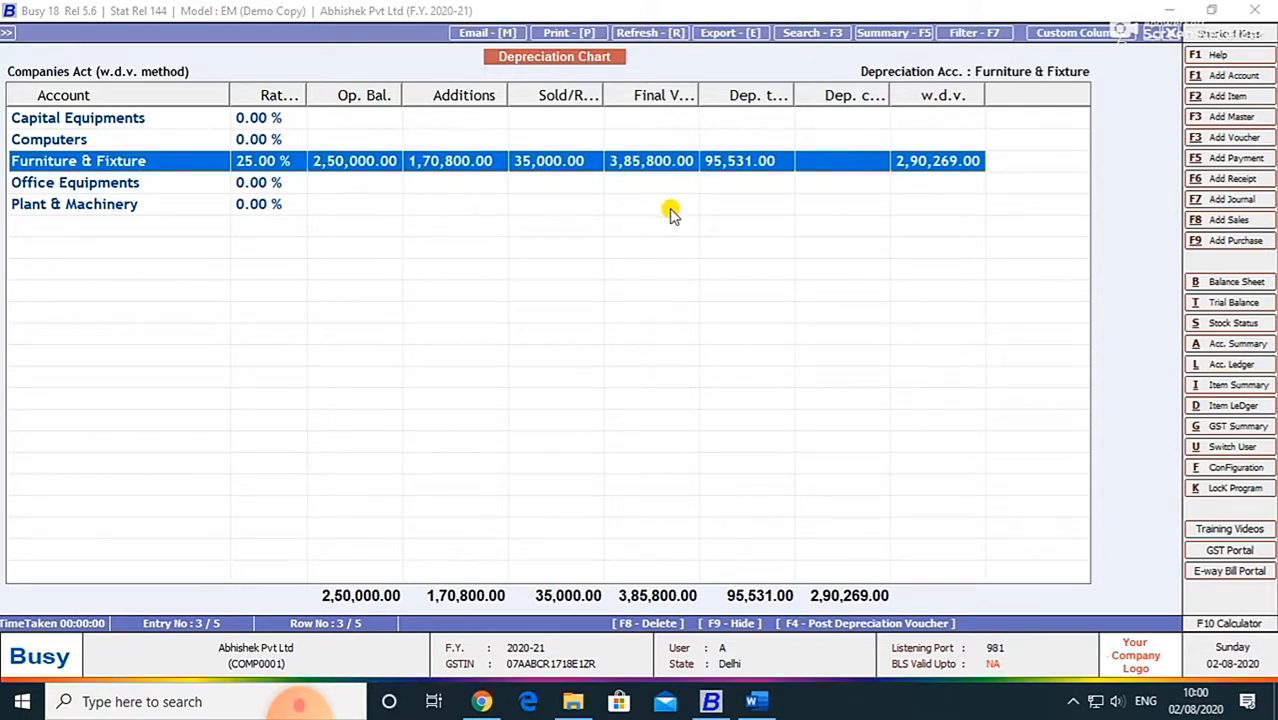
Review the Furniture & Fixture account ledger from the Companies Act chart and return to the chart.
{"action": "key", "text": "Return"}
{"action": "key", "text": "Down"}
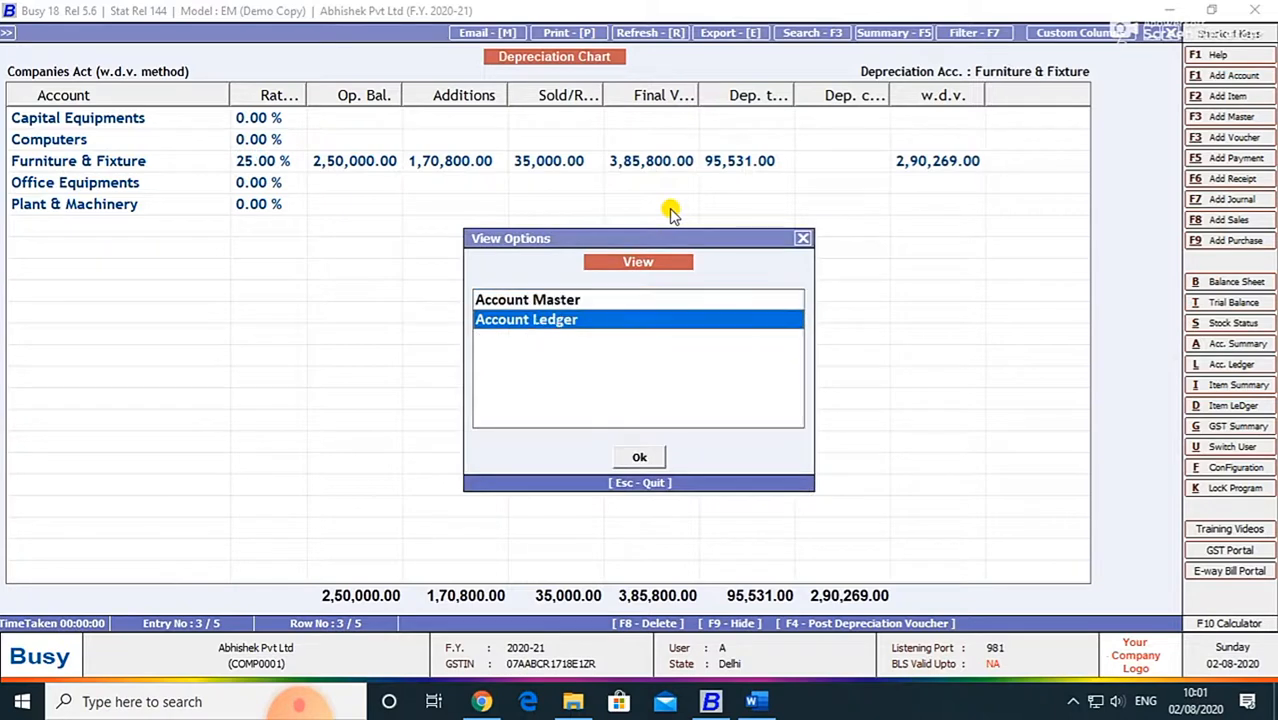
{"action": "key", "text": "Return"}
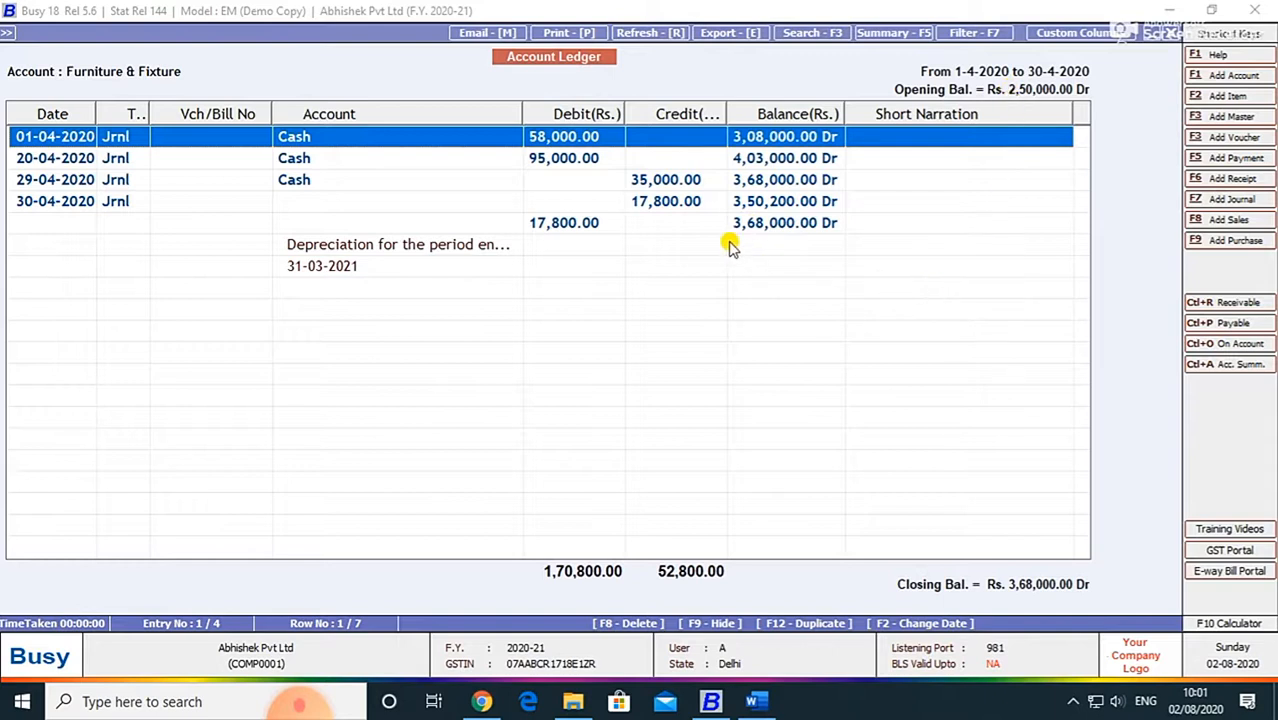
{"action": "key", "text": "Escape"}
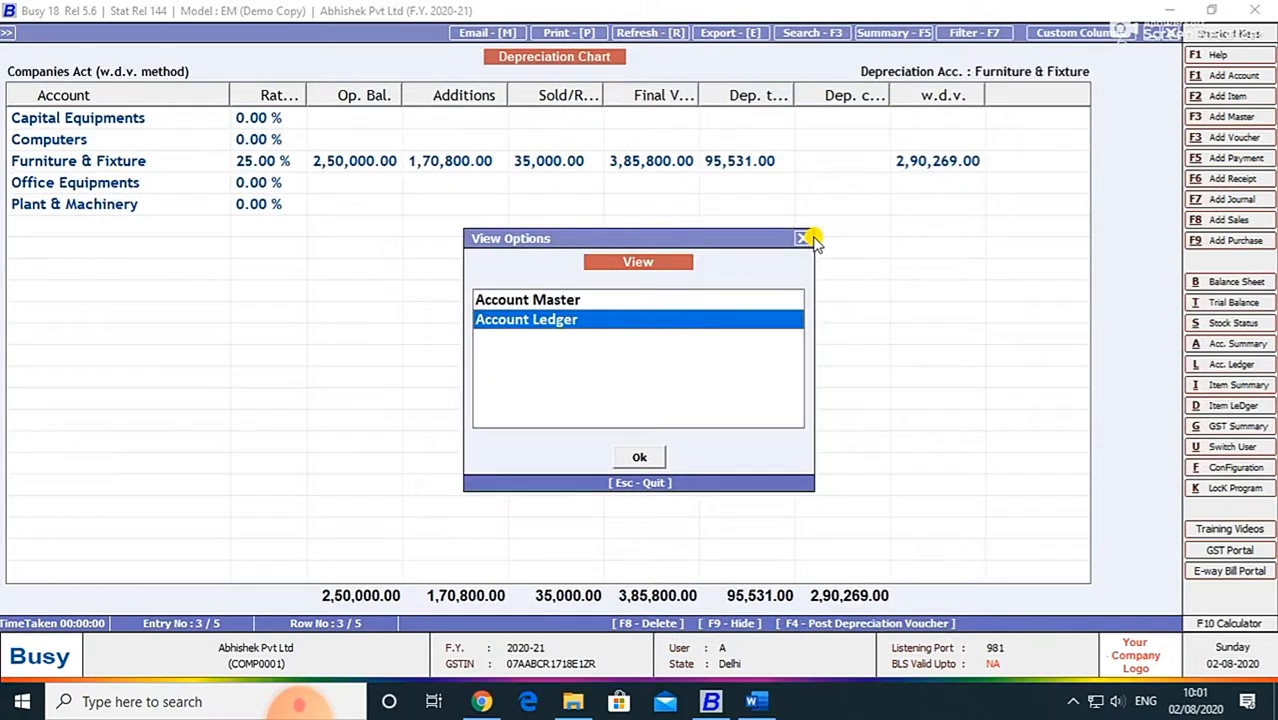
{"action": "left_click", "coordinate": [808, 238]}
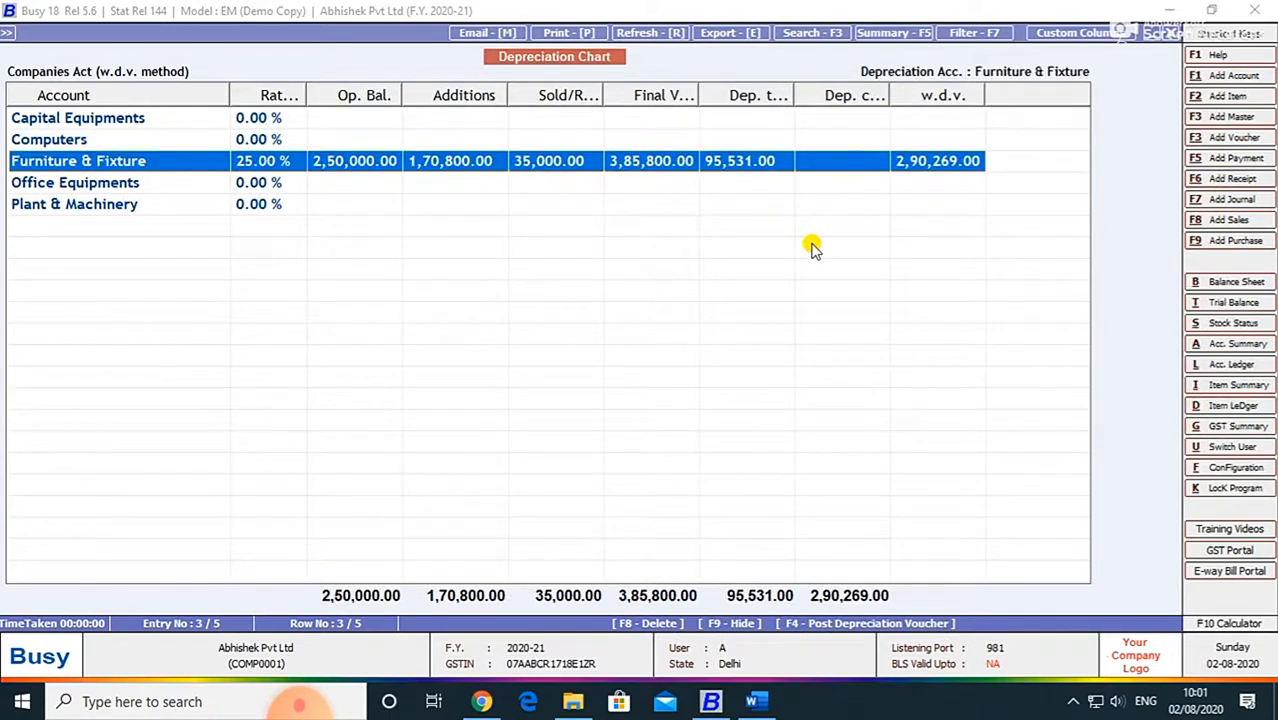
Try to post a Companies Act depreciation voucher for the selected Furniture & Fixture account dated 30-04-2020, skipping all existing vouchers, and leave the chart.
{"action": "key", "text": "F4"}
{"action": "key", "text": "Right"}
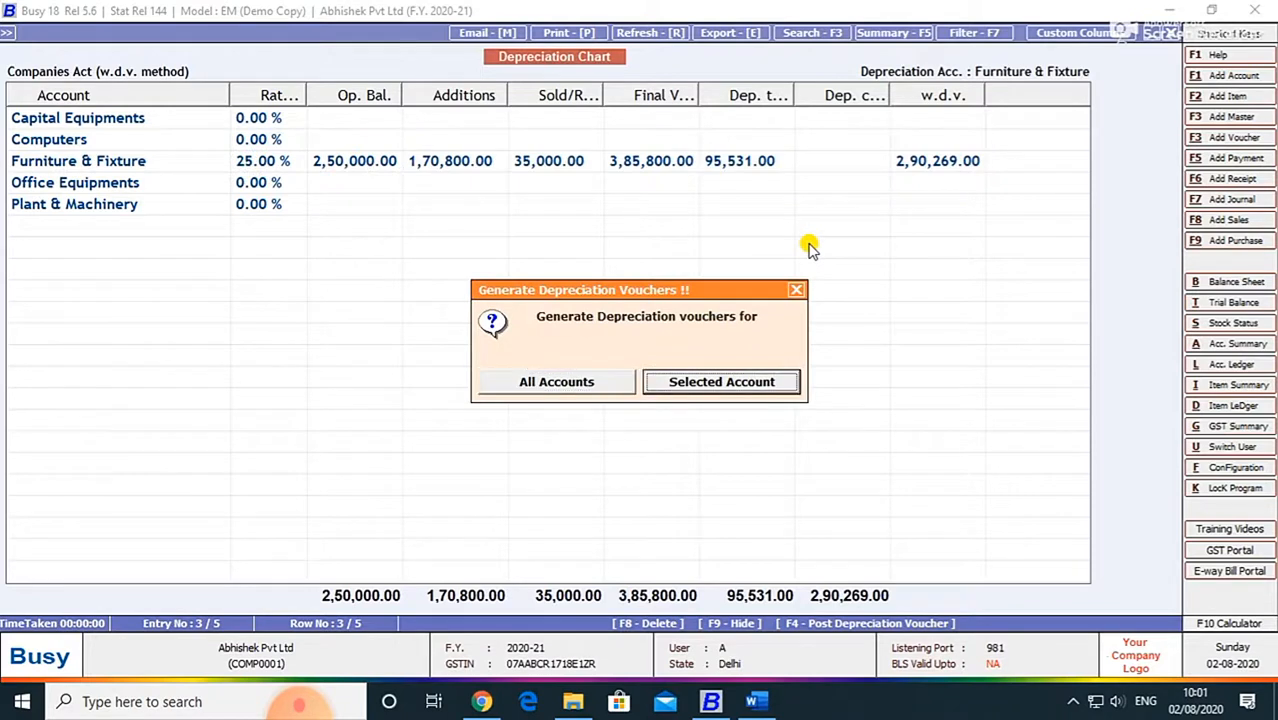
{"action": "key", "text": "Return"}
{"action": "key", "text": "Return"}
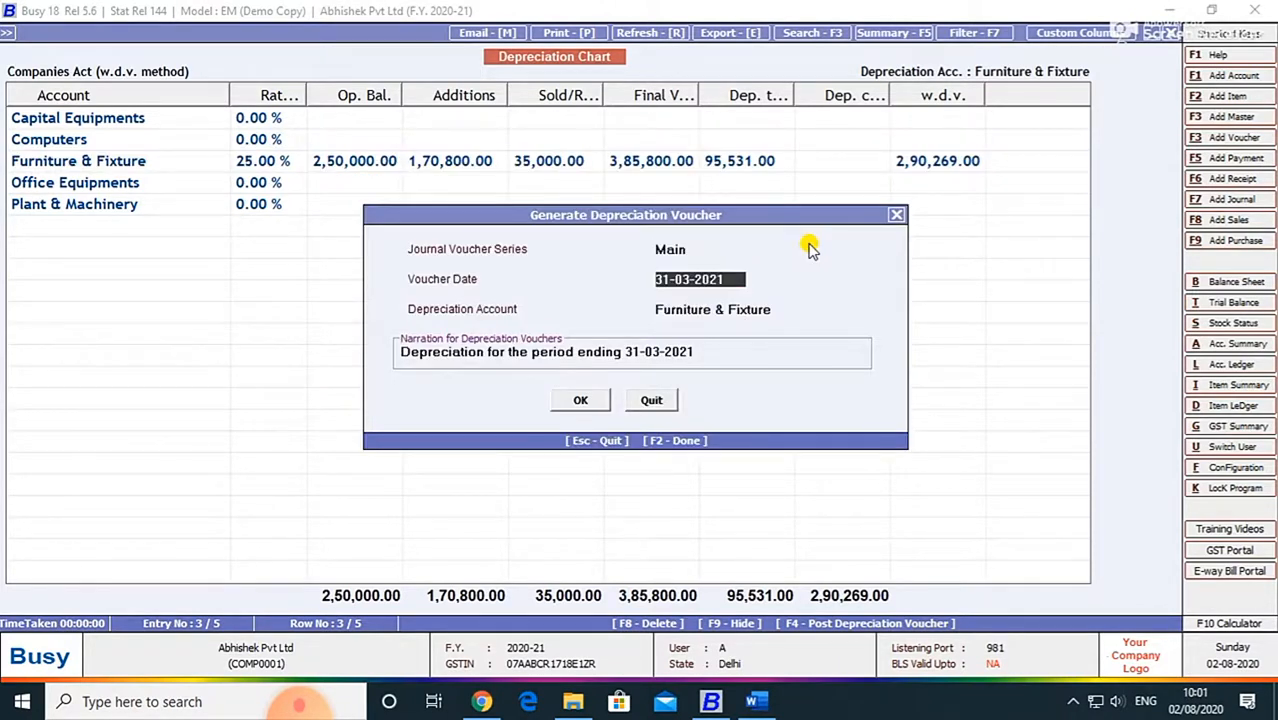
{"action": "type", "text": "30.4"}
{"action": "key", "text": "Return"}
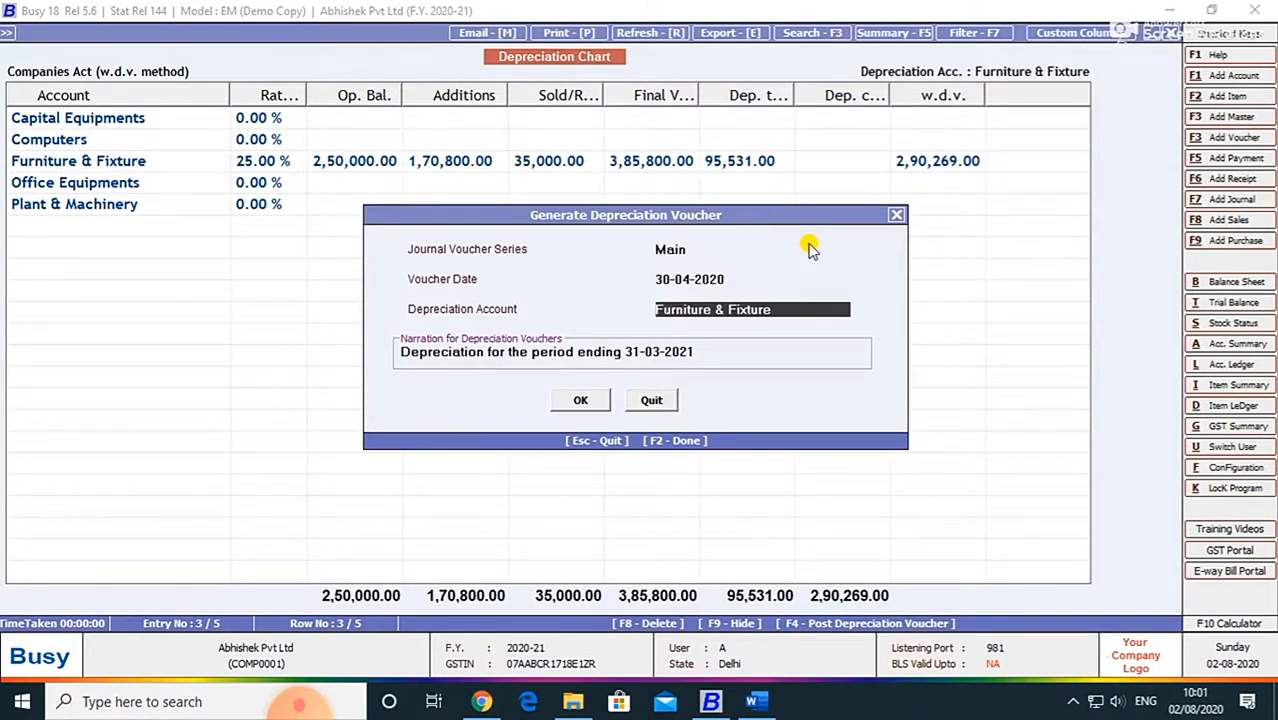
{"action": "key", "text": "Return"}
{"action": "key", "text": "Return"}
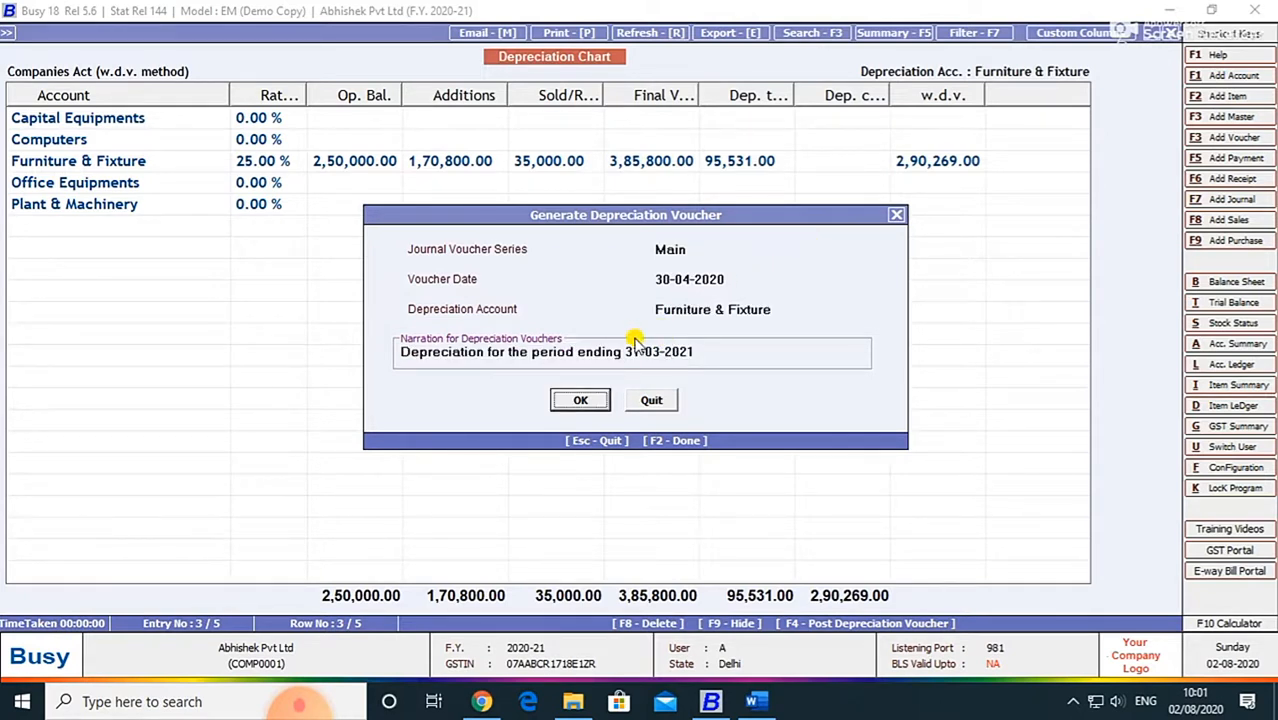
{"action": "key", "text": "Return"}
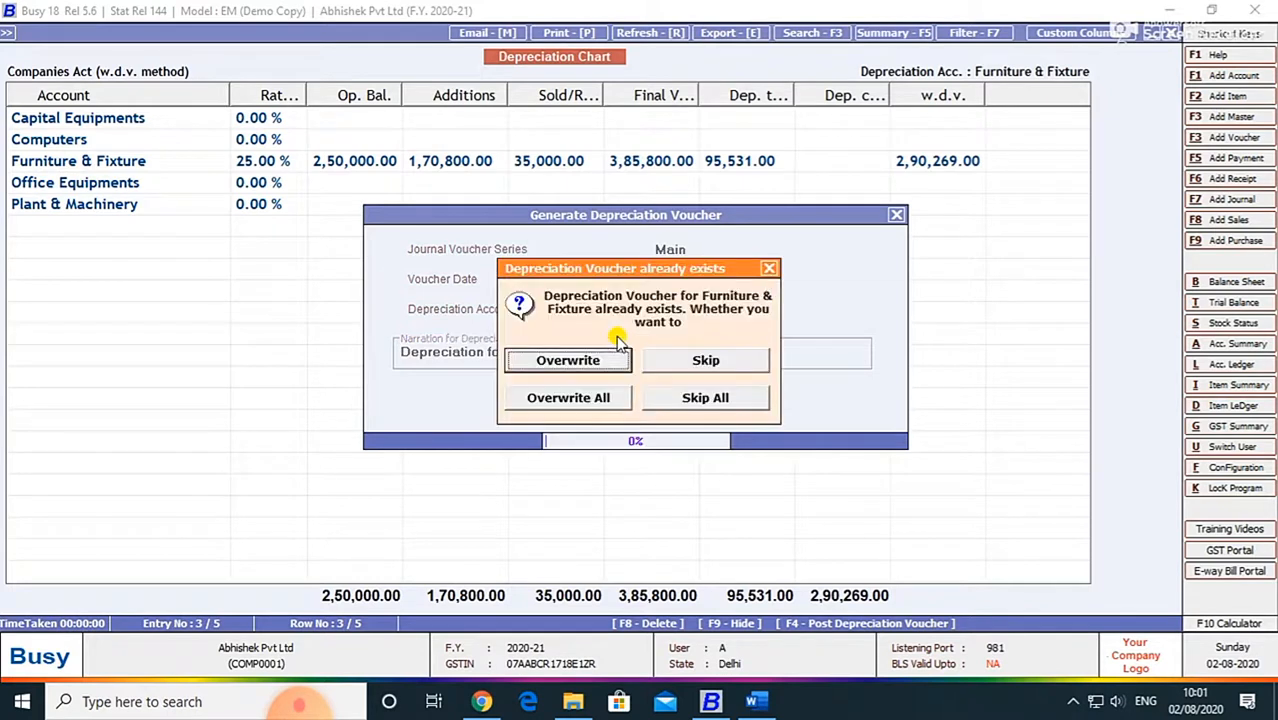
{"action": "key", "text": "Right"}
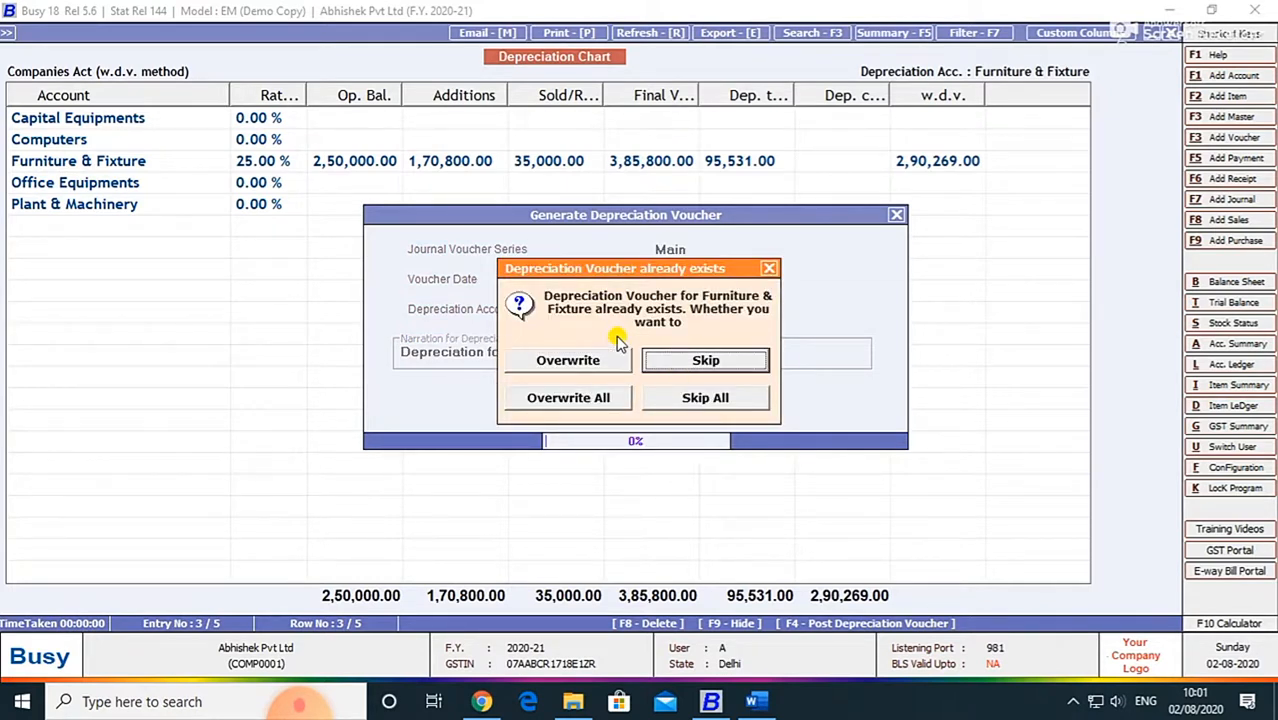
{"action": "key", "text": "Right"}
{"action": "key", "text": "Right"}
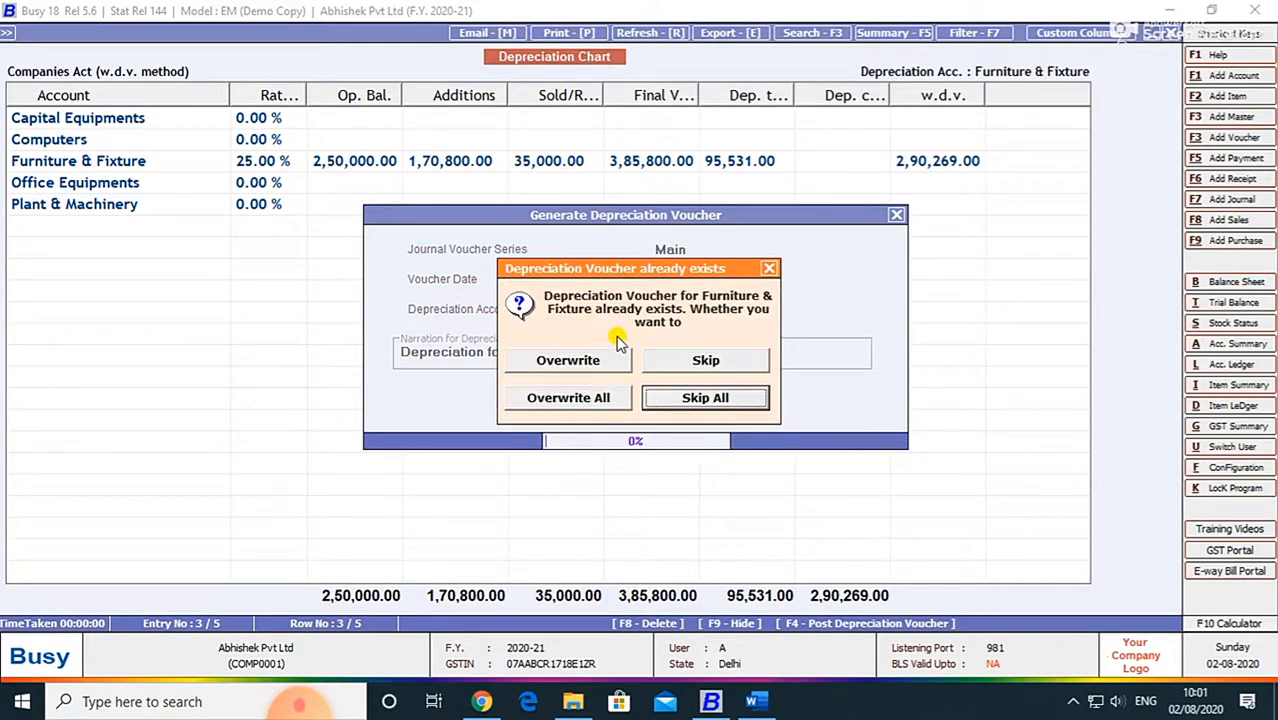
{"action": "key", "text": "Return"}
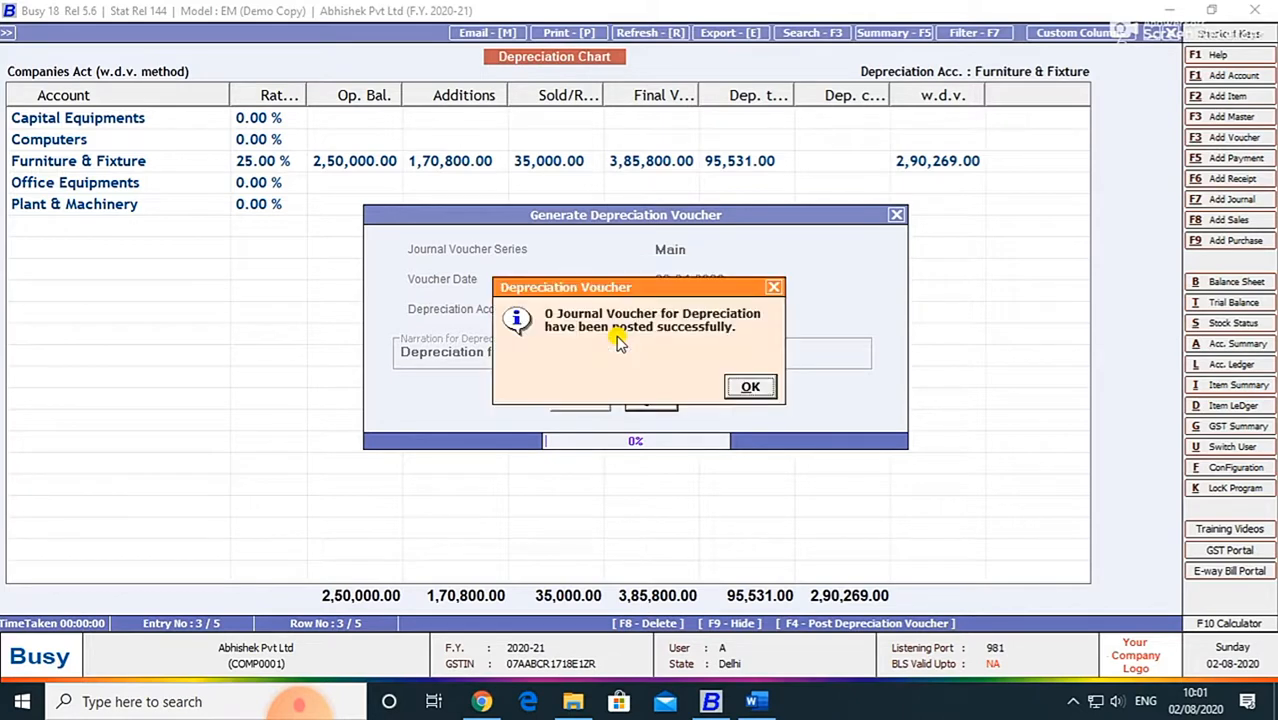
{"action": "key", "text": "Return"}
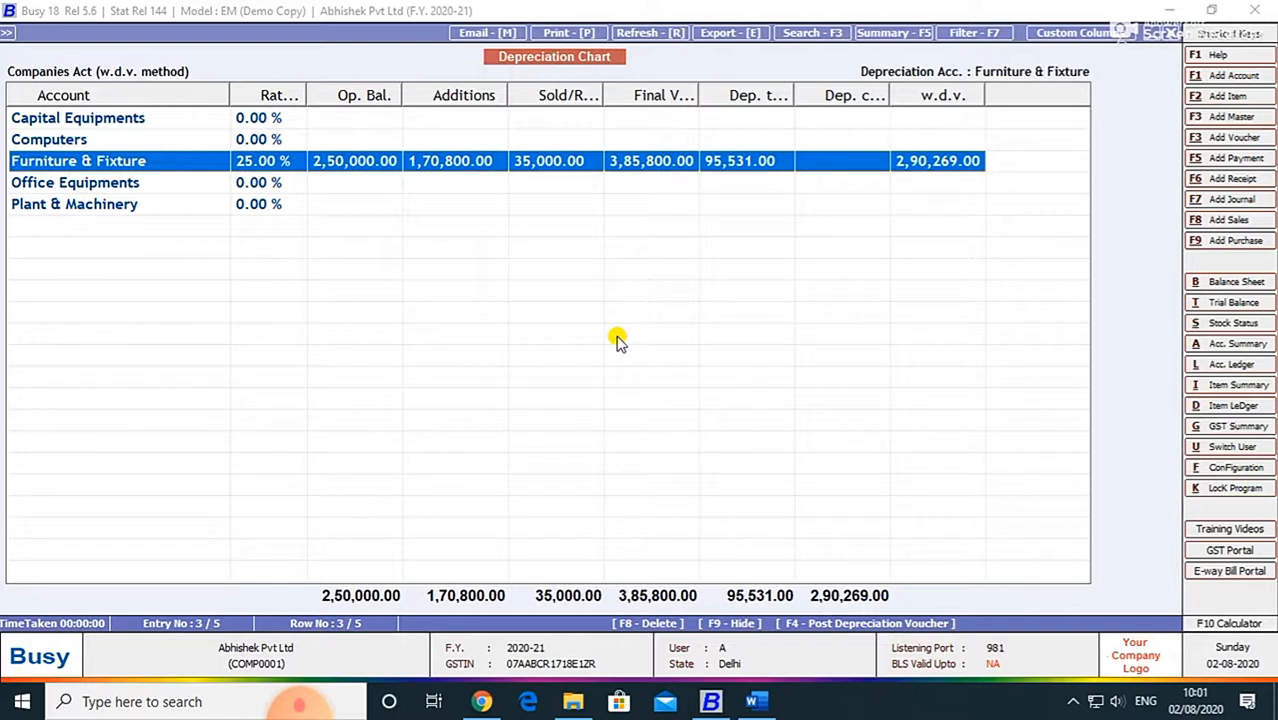
{"action": "key", "text": "Escape"}
{"action": "key", "text": "Escape"}
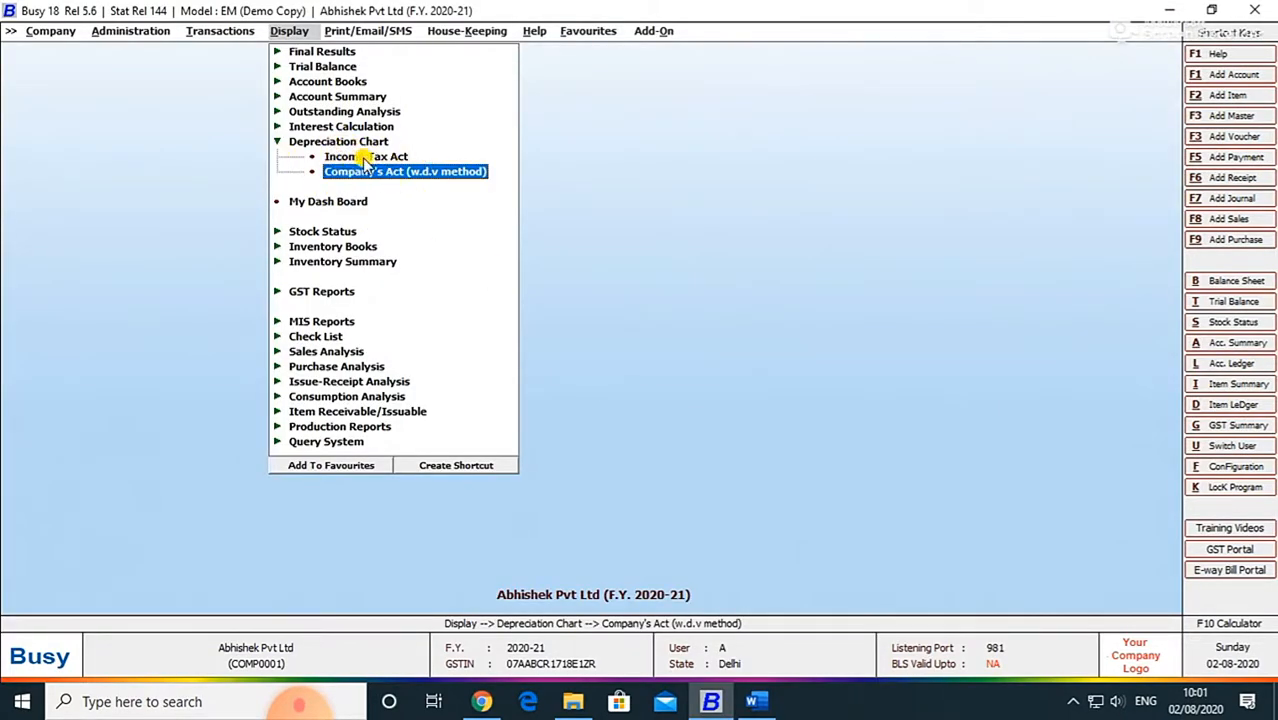
{"action": "left_click", "coordinate": [365, 158]}
{"action": "left_click", "coordinate": [365, 158]}
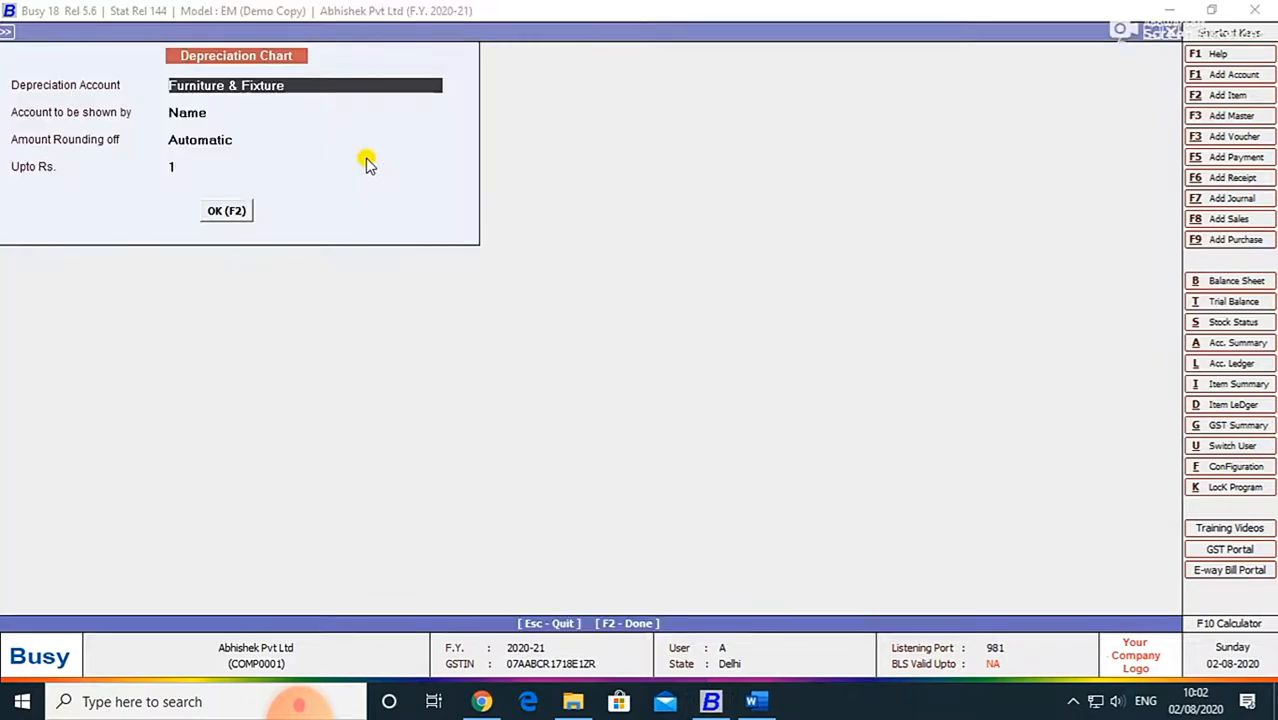
{"action": "key", "text": "Escape"}
Display the list of journal vouchers for all series from 01-04-2020 to 30-04-2020.
{"action": "key", "text": "Left"}
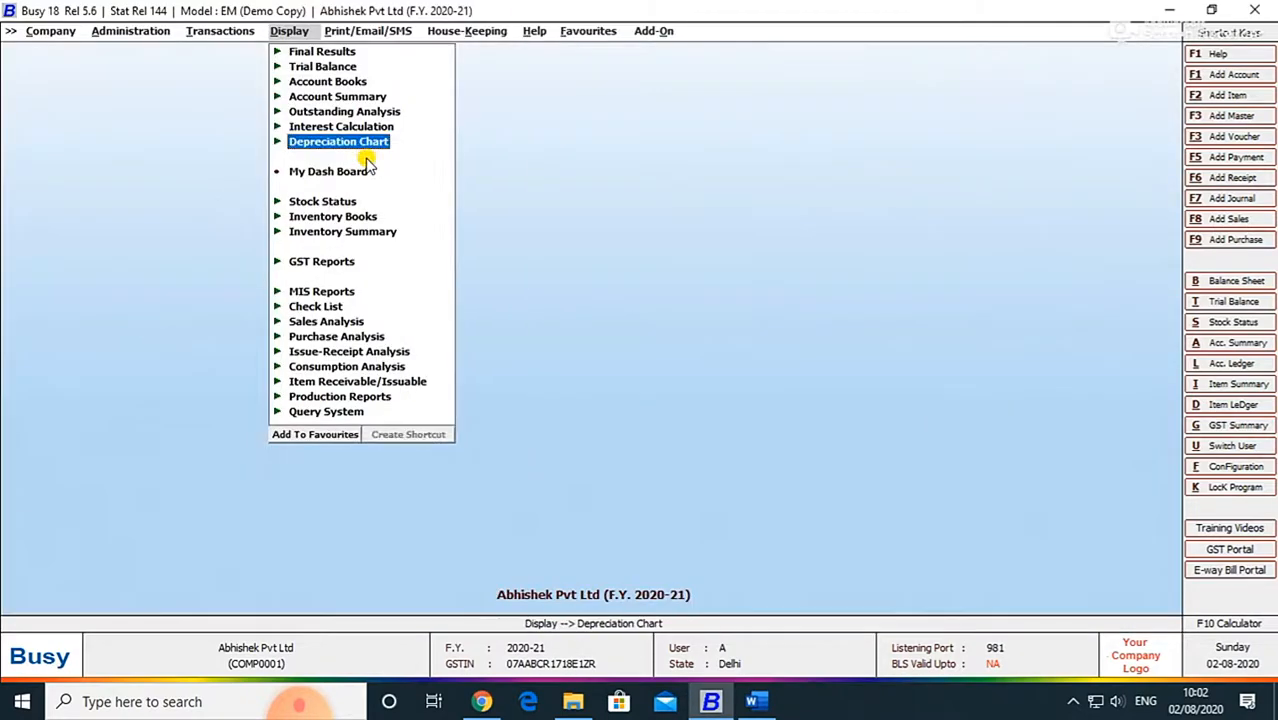
{"action": "key", "text": "Left"}
{"action": "key", "text": "Down"}
{"action": "key", "text": "Down"}
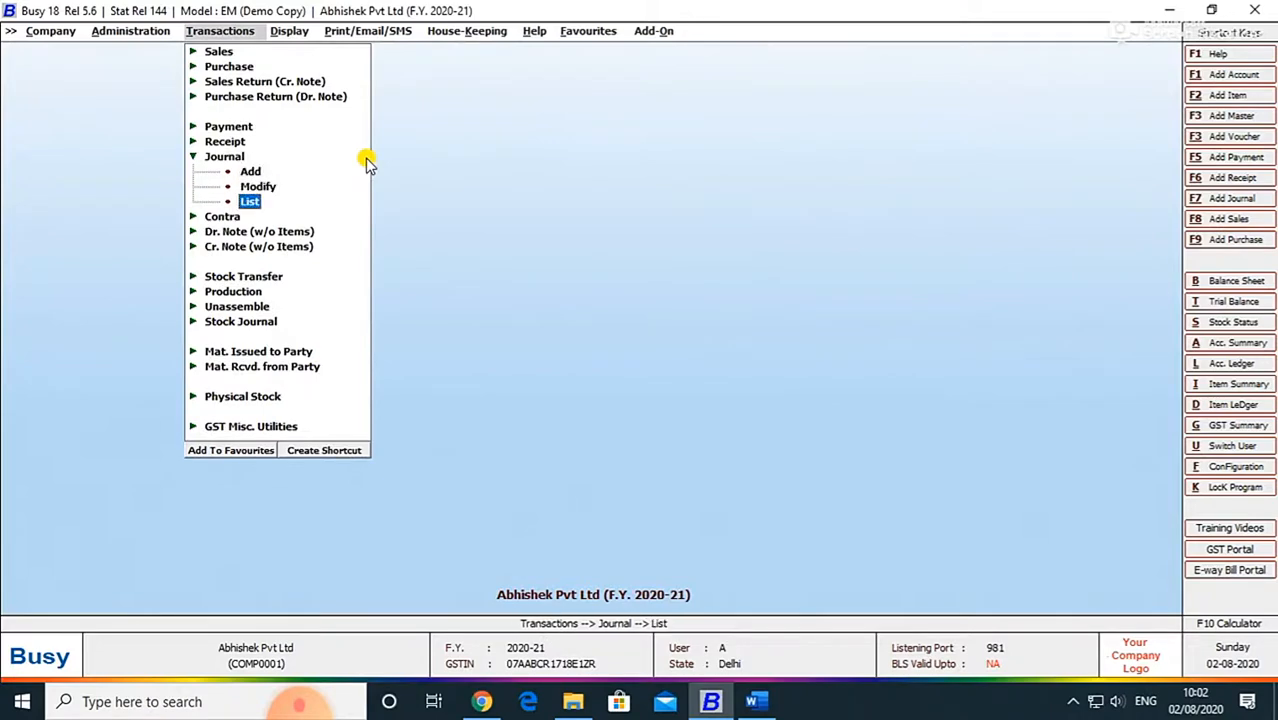
{"action": "key", "text": "Return"}
{"action": "key", "text": "Return"}
{"action": "key", "text": "Return"}
{"action": "key", "text": "Return"}
{"action": "key", "text": "Return"}
{"action": "key", "text": "Return"}
{"action": "key", "text": "Return"}
{"action": "key", "text": "Return"}
{"action": "key", "text": "Return"}
{"action": "key", "text": "Return"}
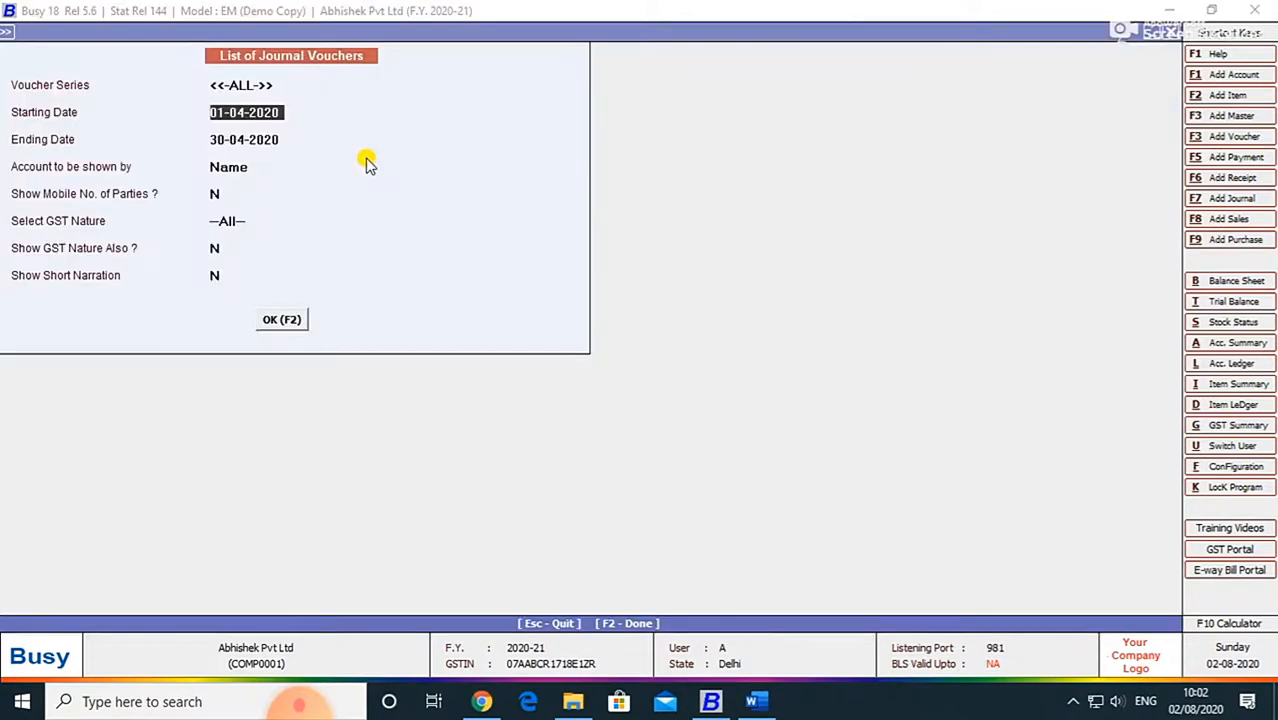
{"action": "key", "text": "Return"}
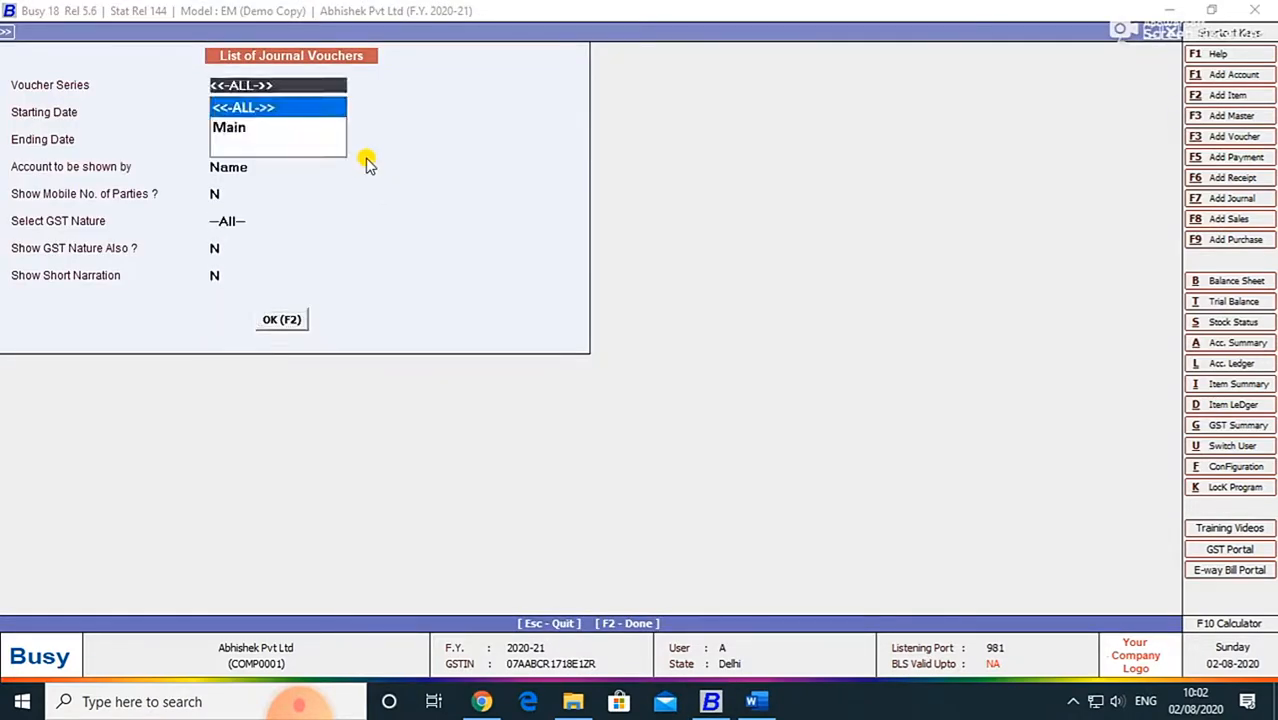
{"action": "key", "text": "F2"}
Change the debit account in the 30-04-2020 journal voucher to Depreciation A/c and save the voucher.
{"action": "key", "text": "Down"}
{"action": "key", "text": "Down"}
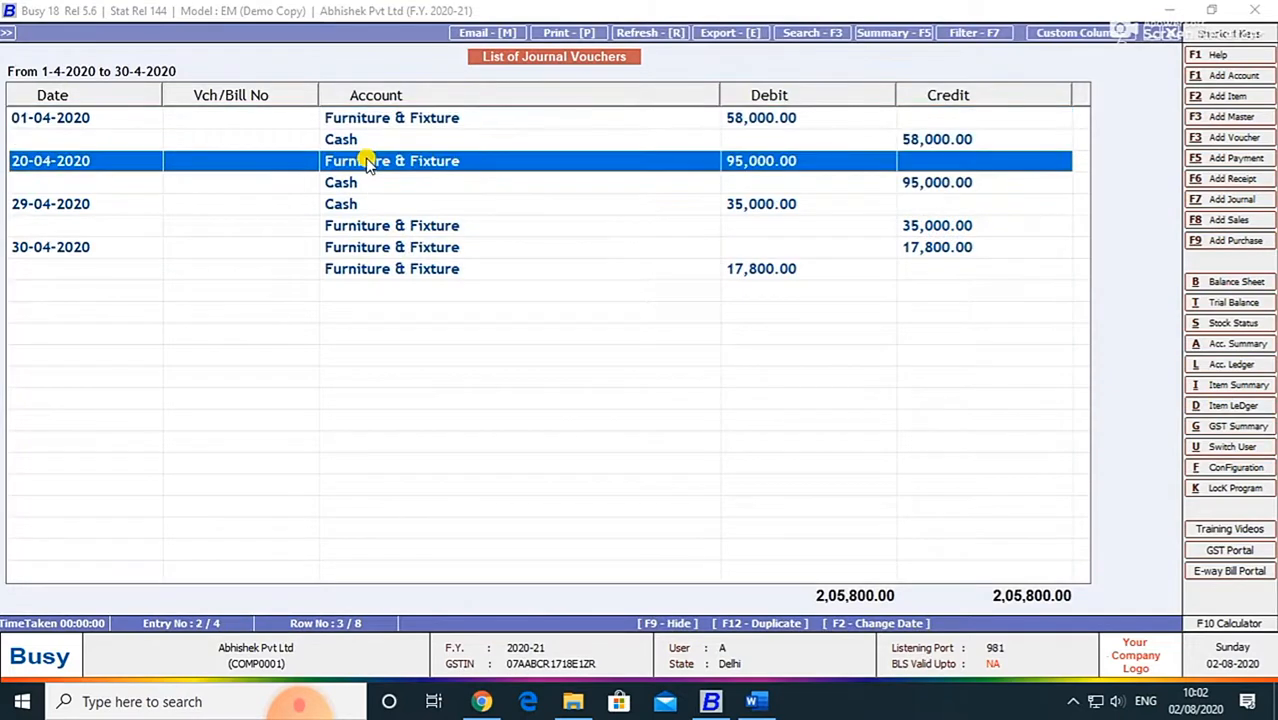
{"action": "key", "text": "Down"}
{"action": "key", "text": "Down"}
{"action": "key", "text": "Down"}
{"action": "key", "text": "Down"}
{"action": "key", "text": "Down"}
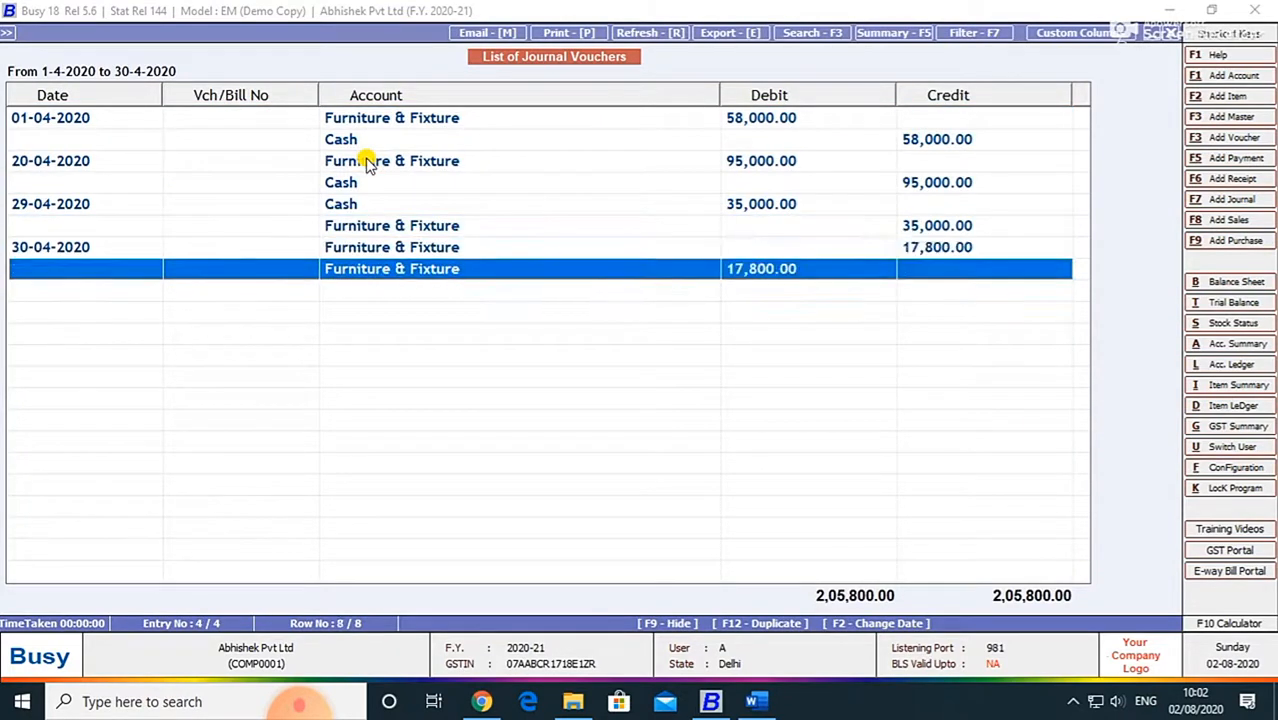
{"action": "key", "text": "Up"}
{"action": "key", "text": "Return"}
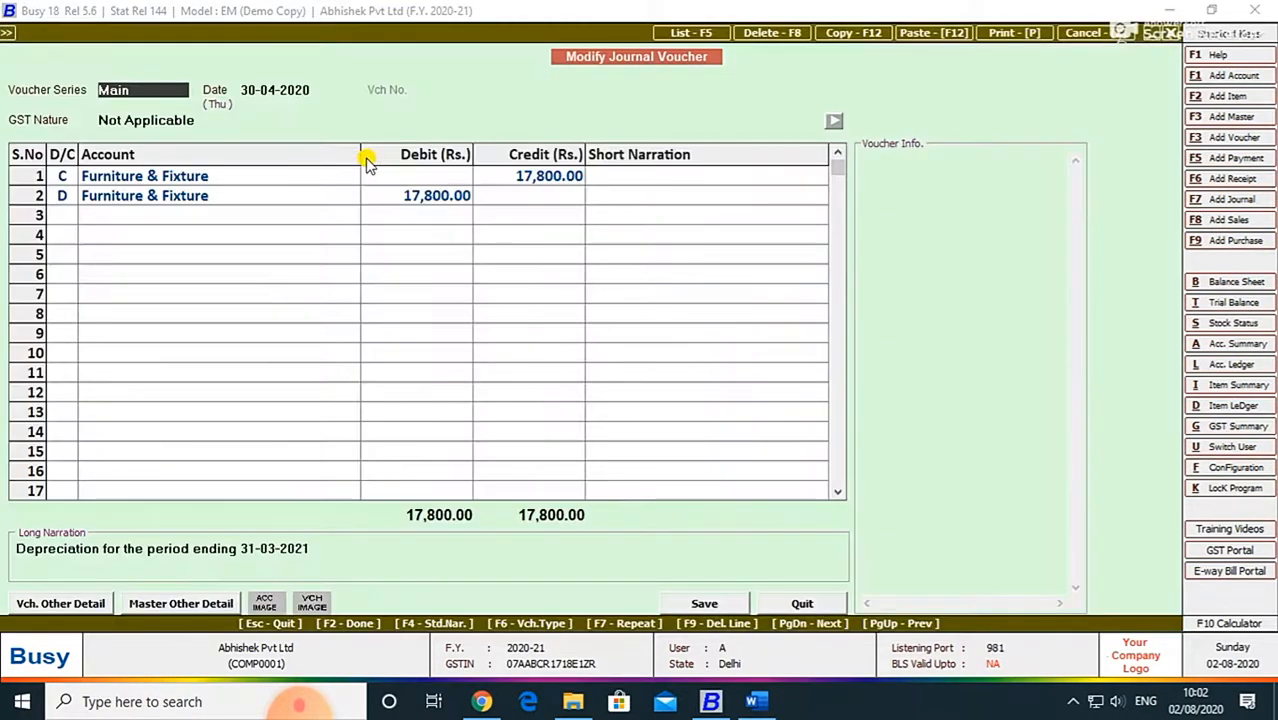
{"action": "key", "text": "Return"}
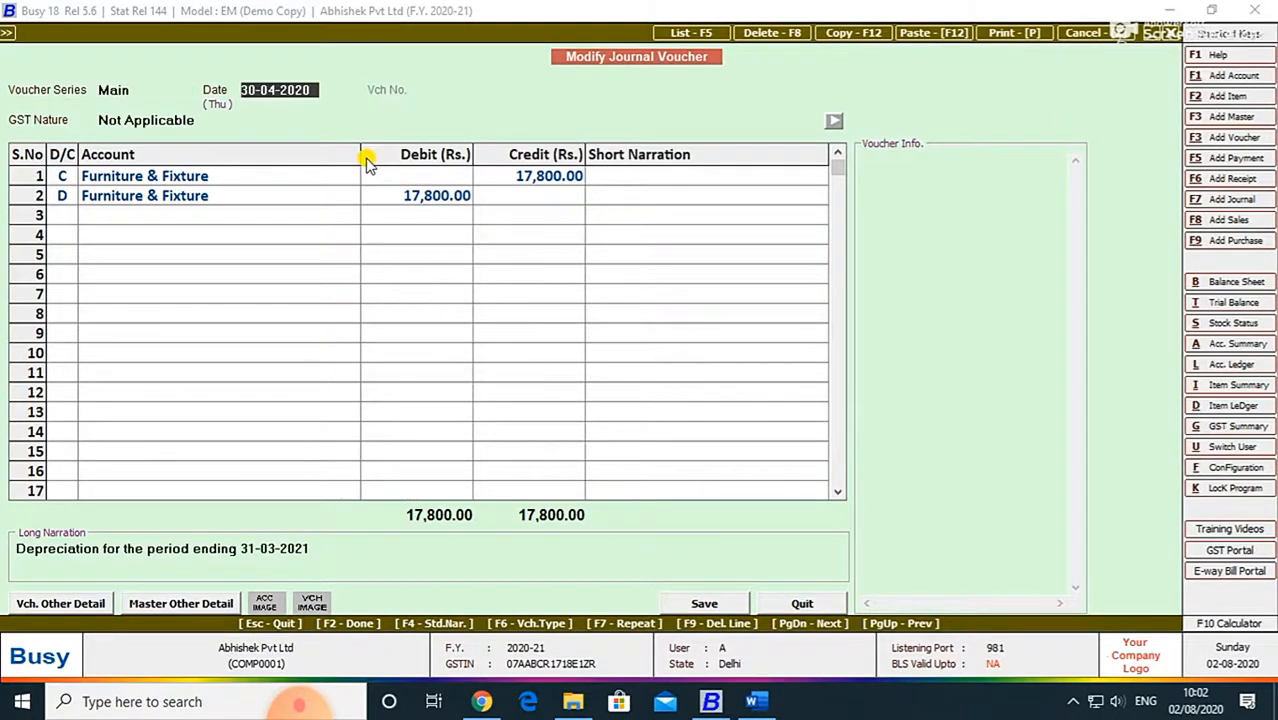
{"action": "key", "text": "Return"}
{"action": "key", "text": "Return"}
{"action": "key", "text": "Return"}
{"action": "key", "text": "Return"}
{"action": "key", "text": "Return"}
{"action": "key", "text": "Return"}
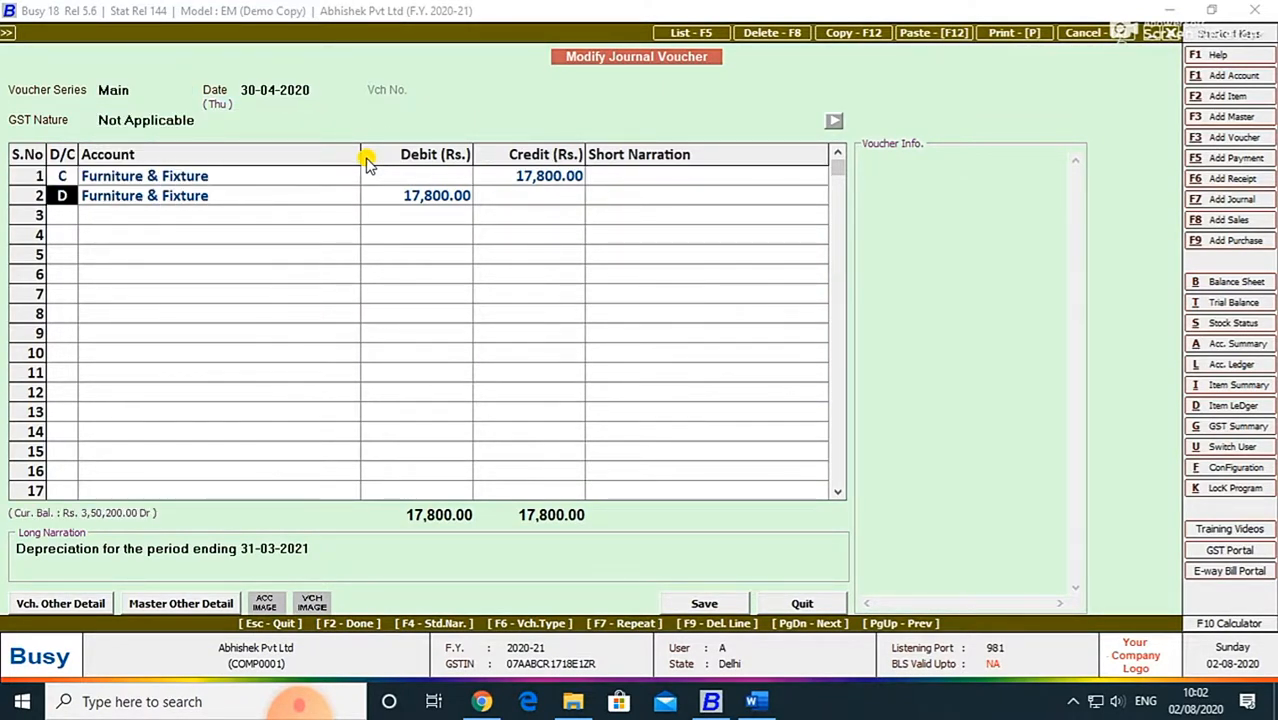
{"action": "key", "text": "Return"}
{"action": "type", "text": "d"}
{"action": "key", "text": "Return"}
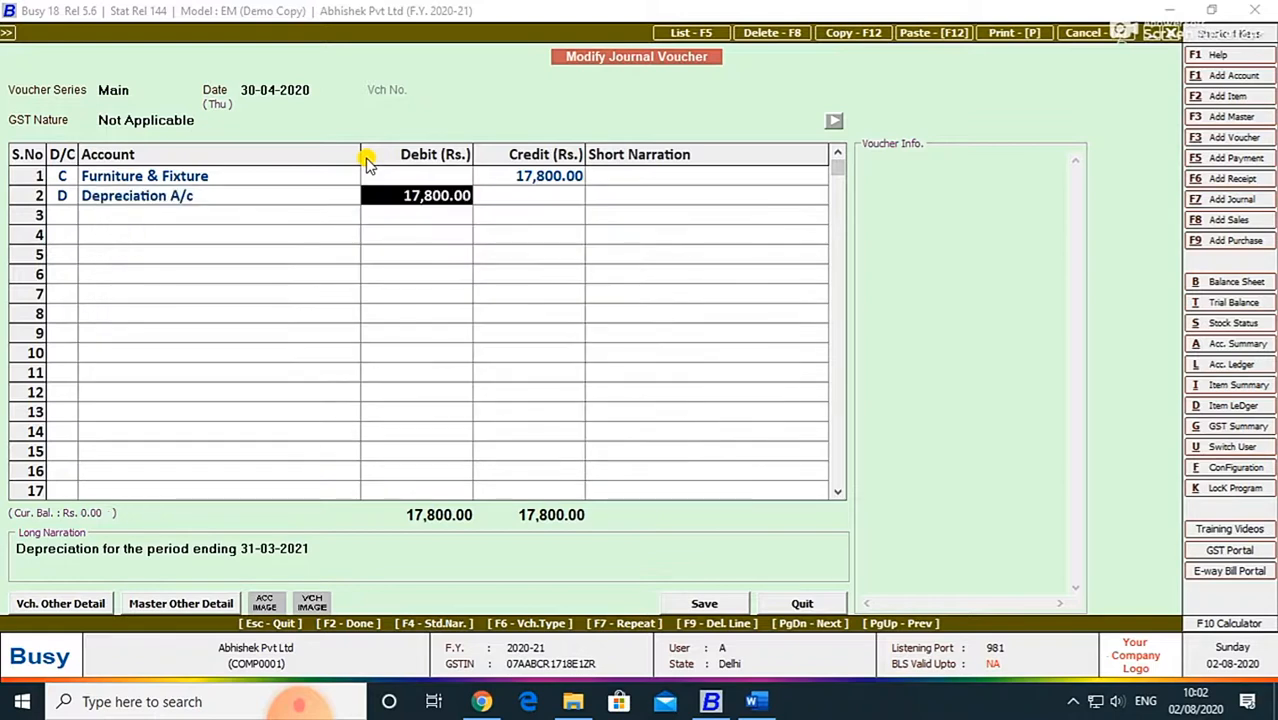
{"action": "key", "text": "Return"}
{"action": "key", "text": "Return"}
{"action": "key", "text": "Return"}
{"action": "key", "text": "Return"}
{"action": "key", "text": "Return"}
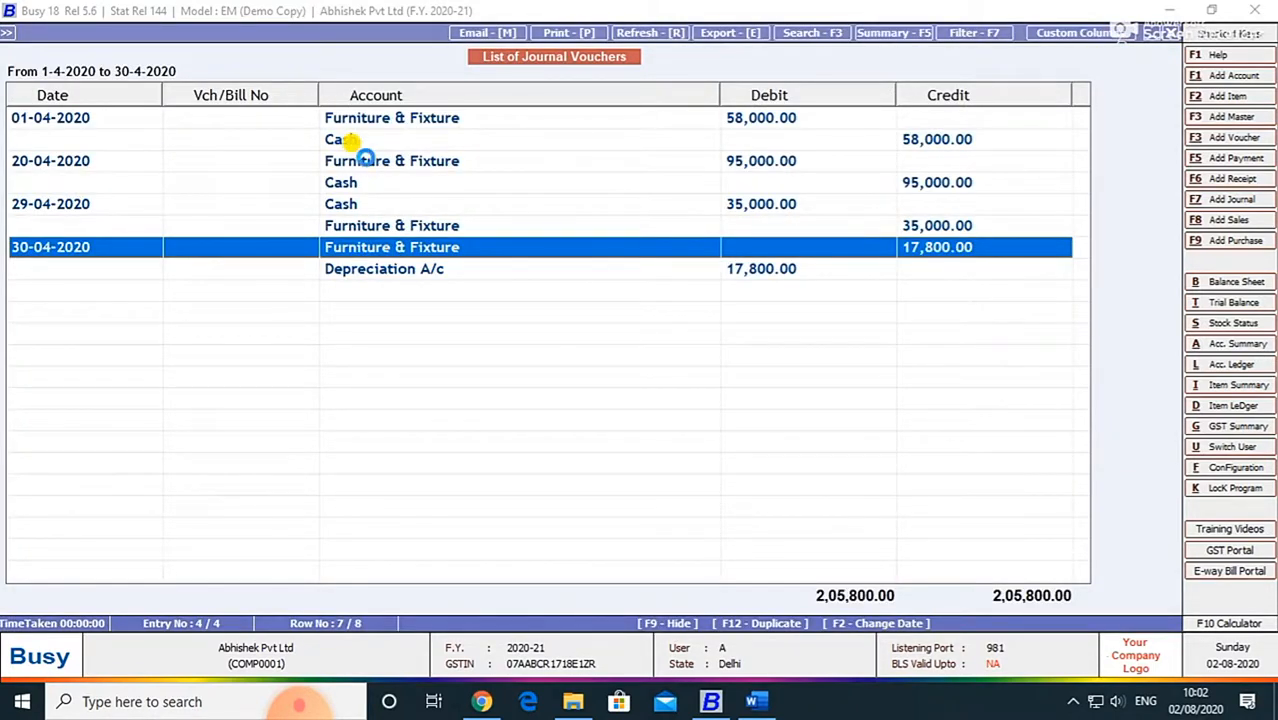
Reopen the 30-04-2020 depreciation voucher to check its entries and narration, and return to the list without saving.
{"action": "key", "text": "Return"}
{"action": "key", "text": "Return"}
{"action": "key", "text": "Return"}
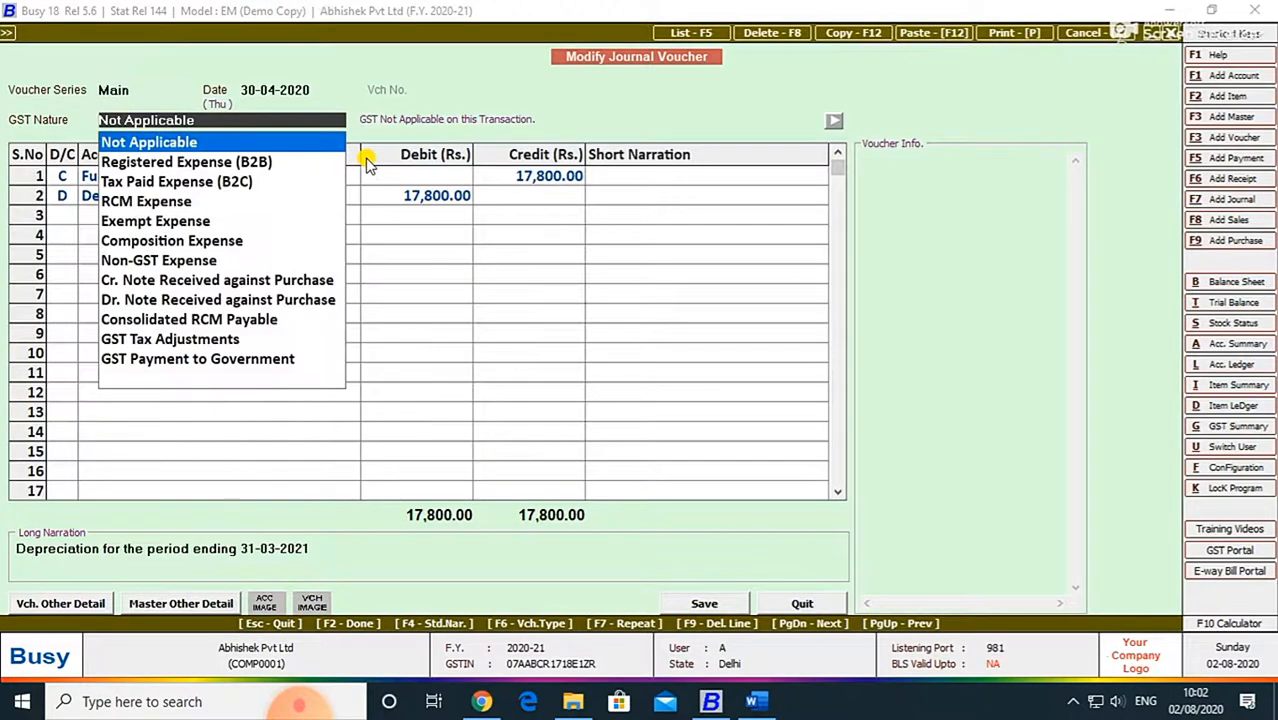
{"action": "key", "text": "Return"}
{"action": "key", "text": "Return"}
{"action": "key", "text": "Return"}
{"action": "key", "text": "Return"}
{"action": "key", "text": "Return"}
{"action": "key", "text": "Return"}
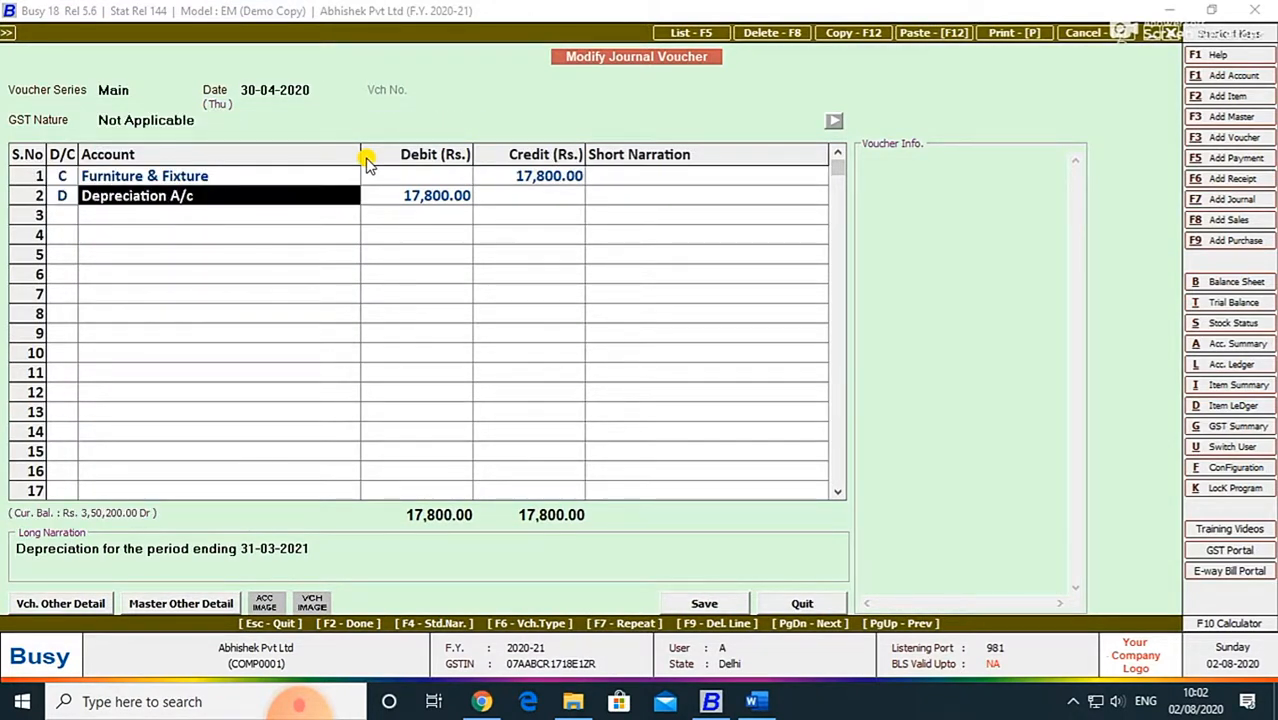
{"action": "key", "text": "Return"}
{"action": "key", "text": "Return"}
{"action": "key", "text": "Return"}
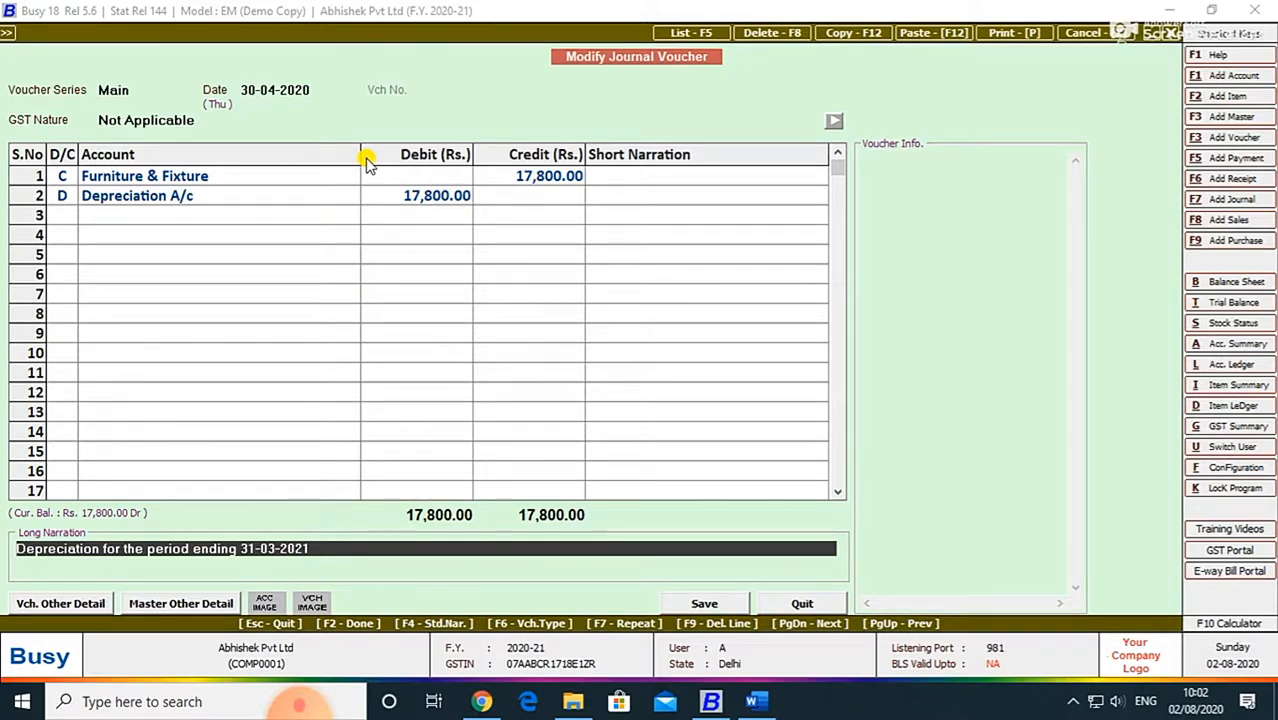
{"action": "key", "text": "Escape"}
{"action": "key", "text": "Return"}
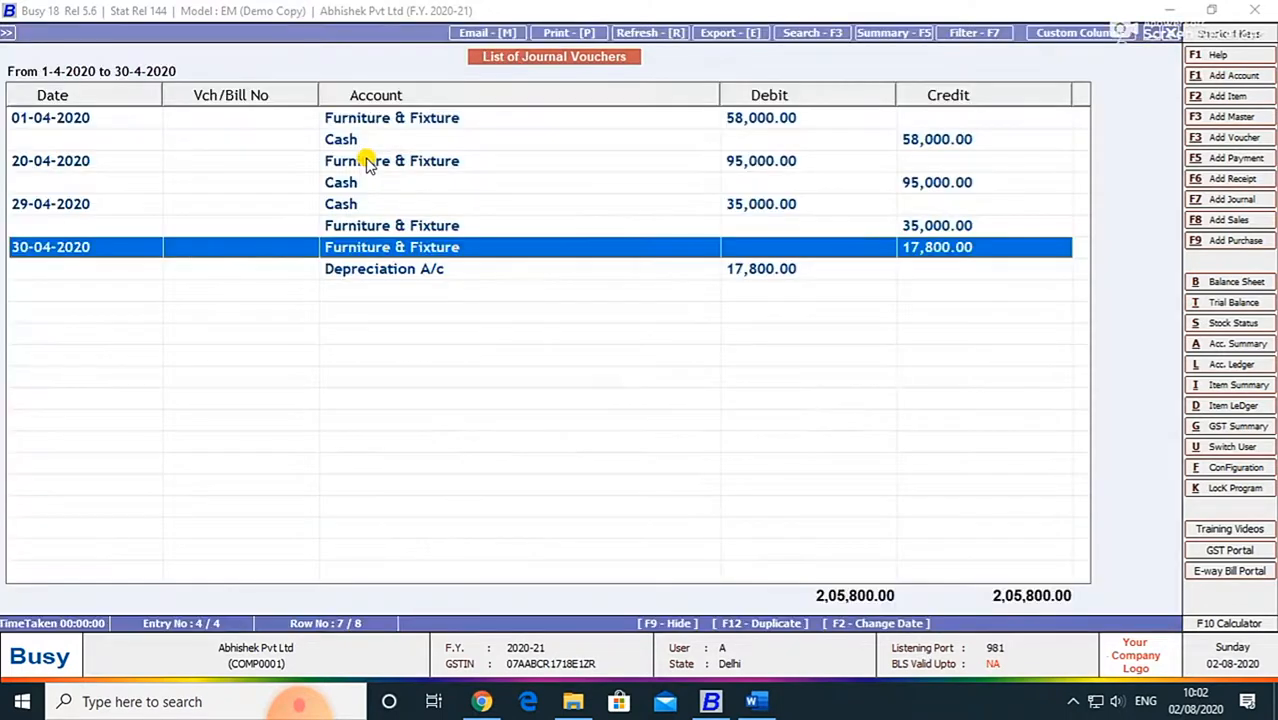